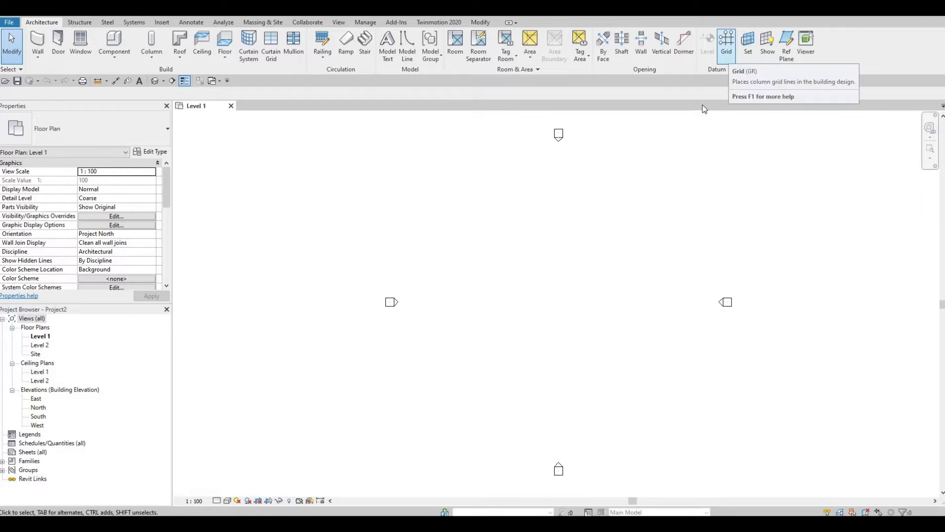
# Step: Draw a vertical grid line upward through the area between the four elevation markers, slightly west of centre
pyautogui.press('g')
pyautogui.press('r')
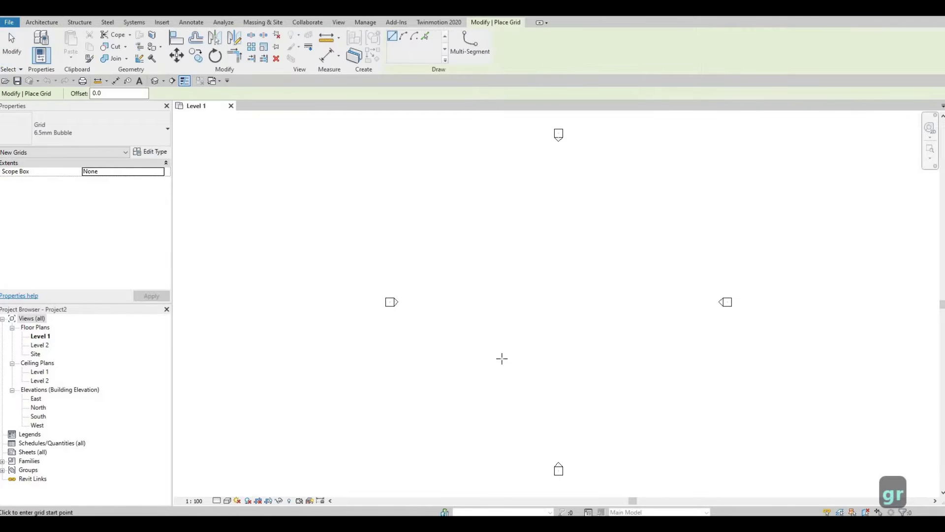
pyautogui.click(506, 372)
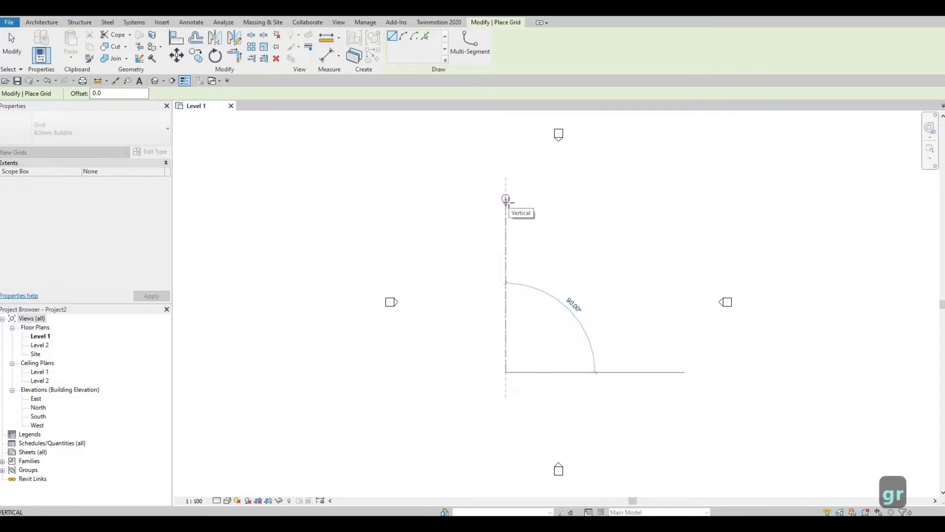
pyautogui.click(505, 199)
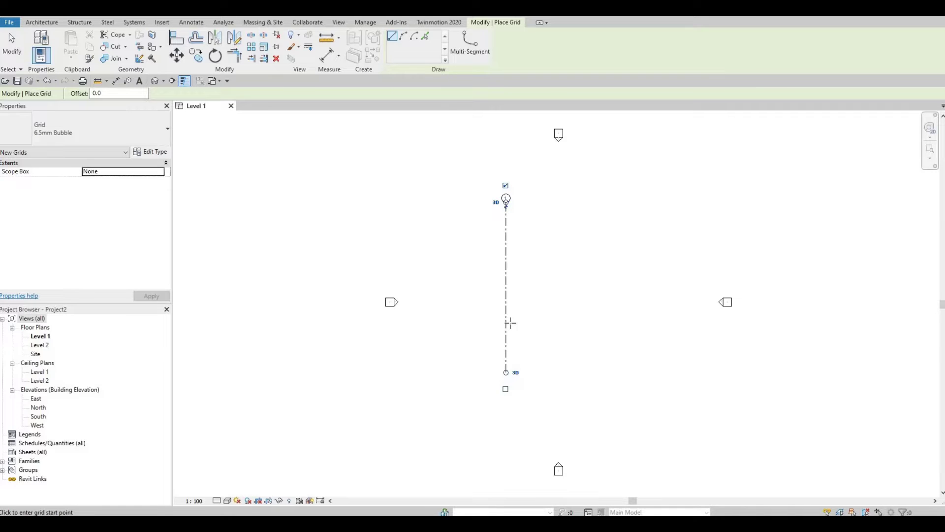
pyautogui.press('Escape')
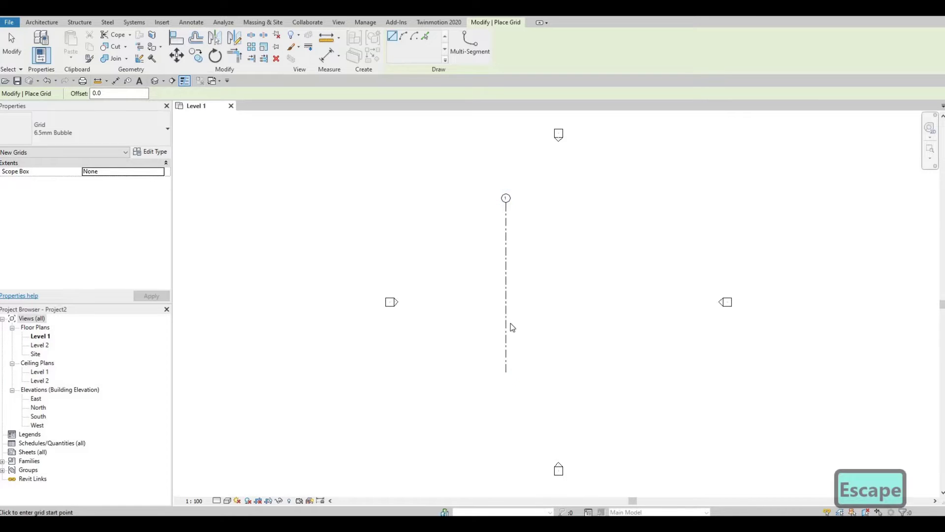
pyautogui.press('Escape')
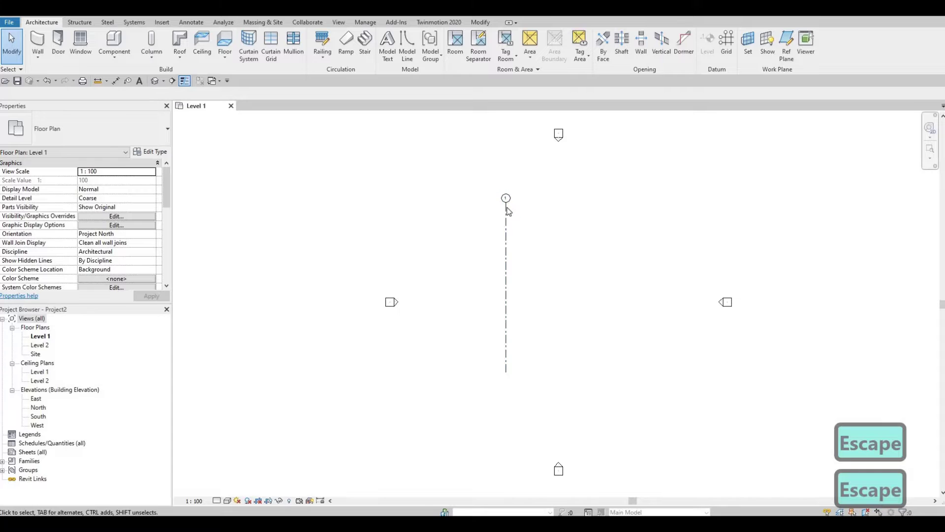
# Step: Turn on the grid bubble at the lower end of grid line 1
pyautogui.scroll(1, 509, 208)
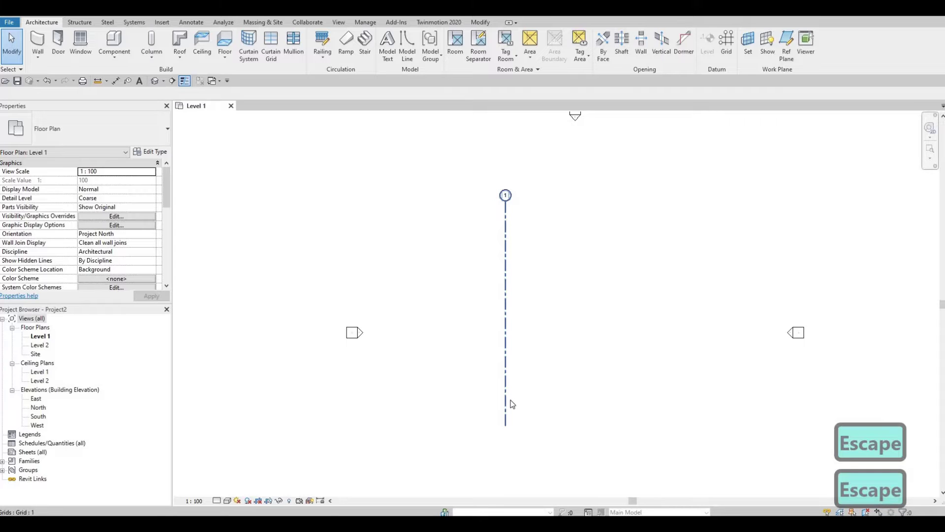
pyautogui.click(507, 335)
pyautogui.moveTo(504, 458); pyautogui.dragTo(516, 391, button='middle')
pyautogui.scroll(1, 515, 392)
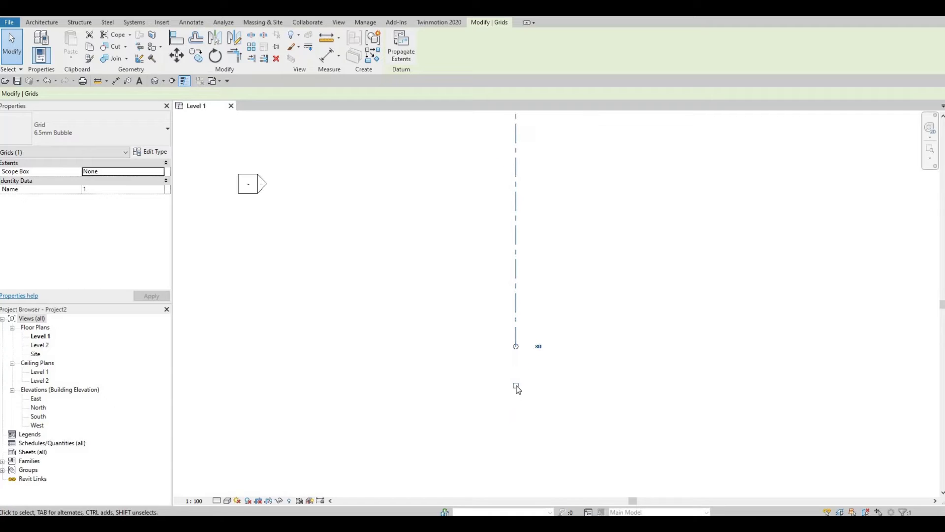
pyautogui.click(516, 385)
pyautogui.scroll(-3, 515, 339)
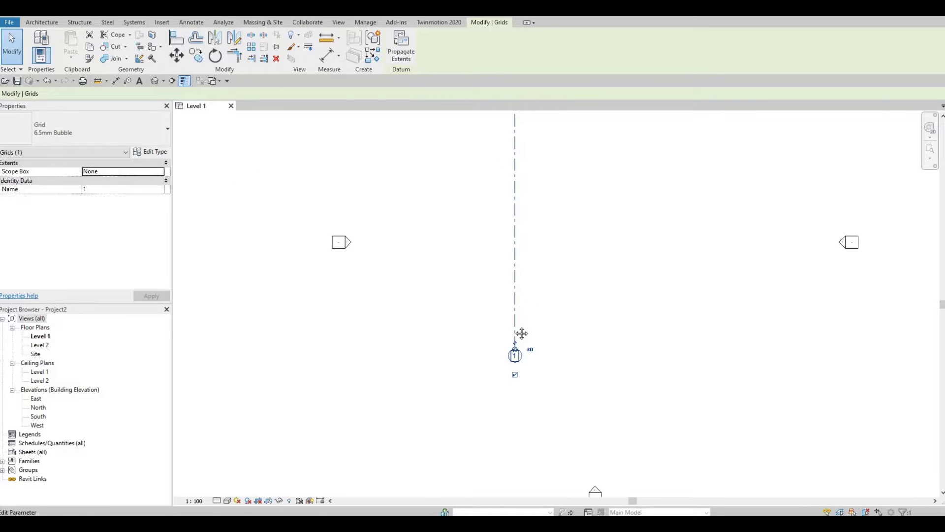
pyautogui.moveTo(500, 211); pyautogui.dragTo(500, 286, button='middle')
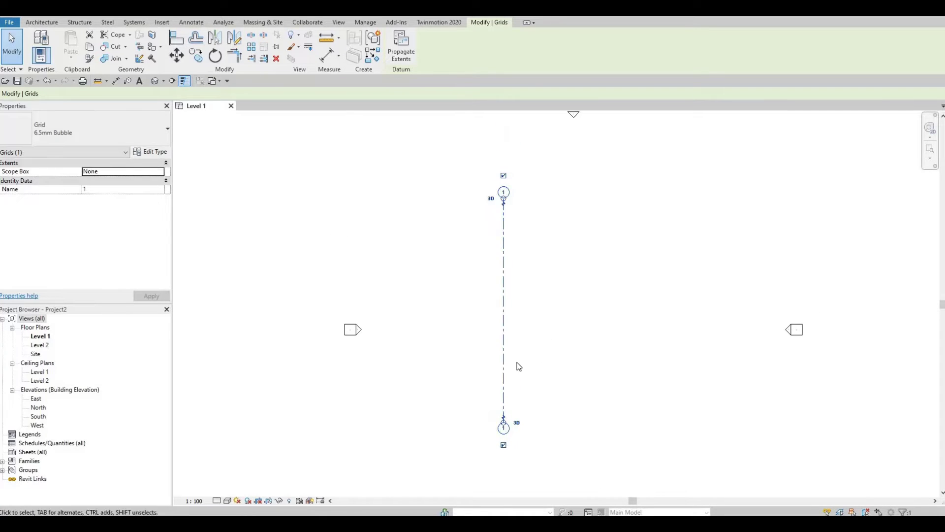
pyautogui.moveTo(517, 365); pyautogui.dragTo(551, 351, button='middle')
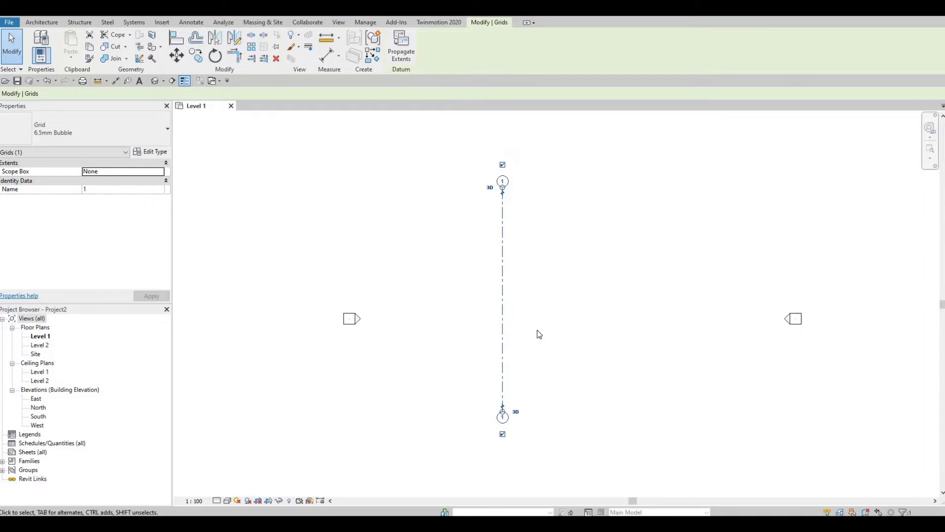
pyautogui.moveTo(553, 287); pyautogui.dragTo(542, 284, button='middle')
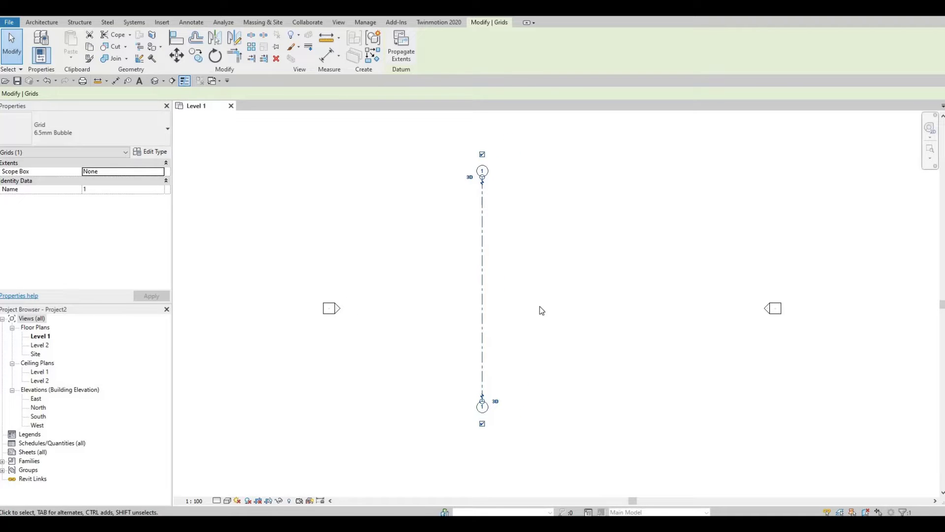
pyautogui.scroll(-2, 542, 310)
pyautogui.press('Escape')
pyautogui.press('Escape')
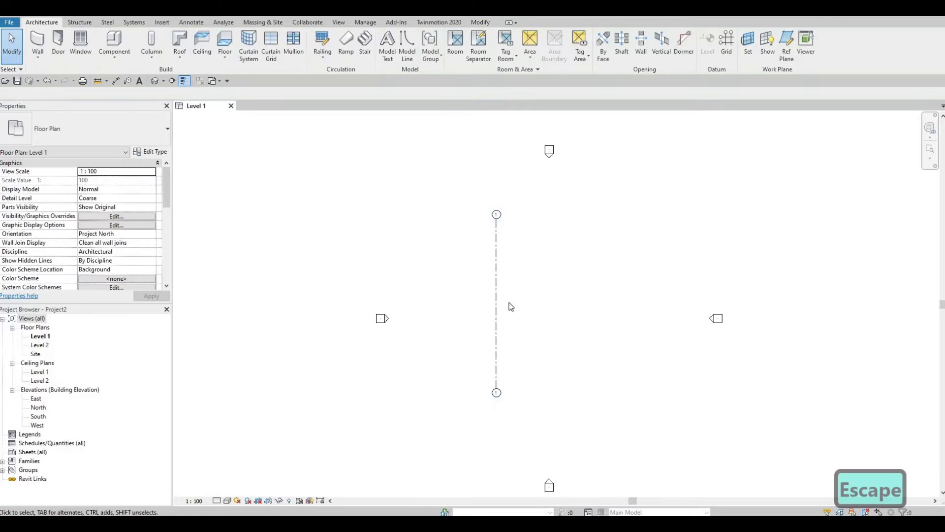
# Step: Copy grid line 1 horizontally 4070 mm to the east
pyautogui.scroll(2, 491, 294)
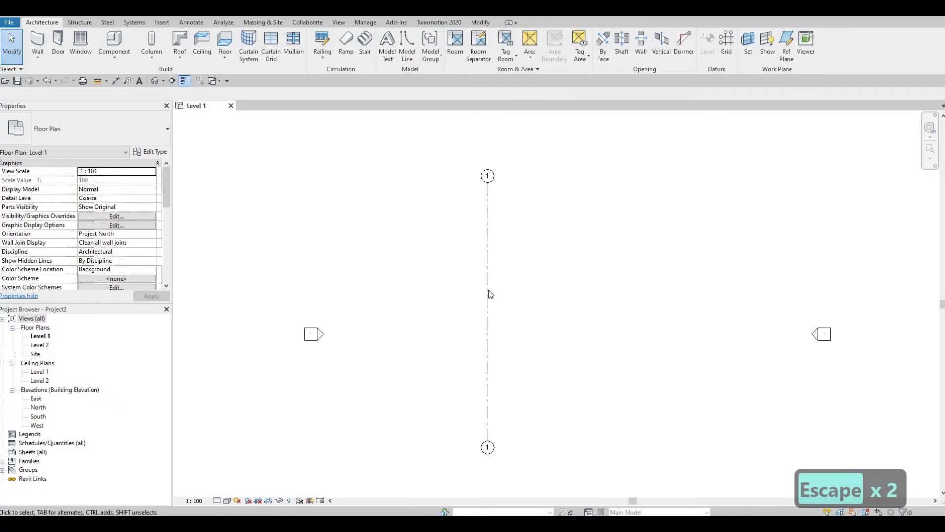
pyautogui.click(489, 292)
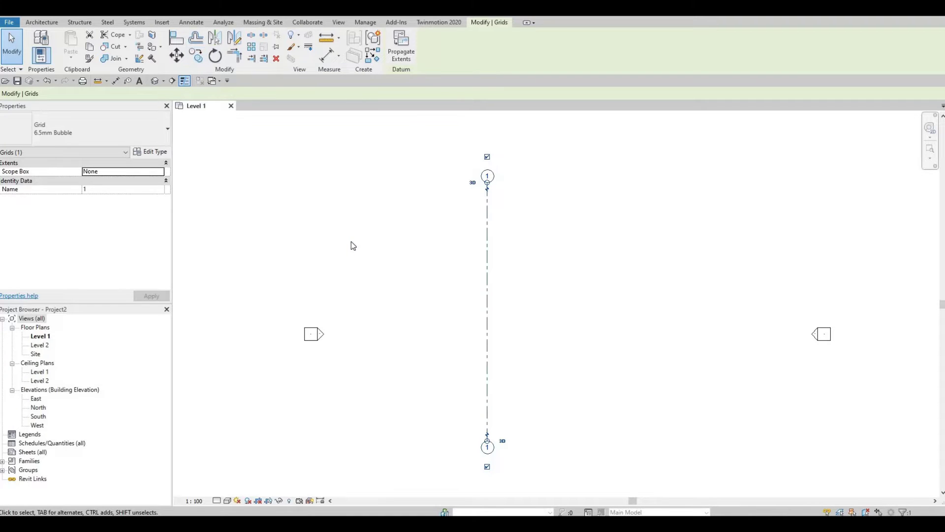
pyautogui.press('c')
pyautogui.press('o')
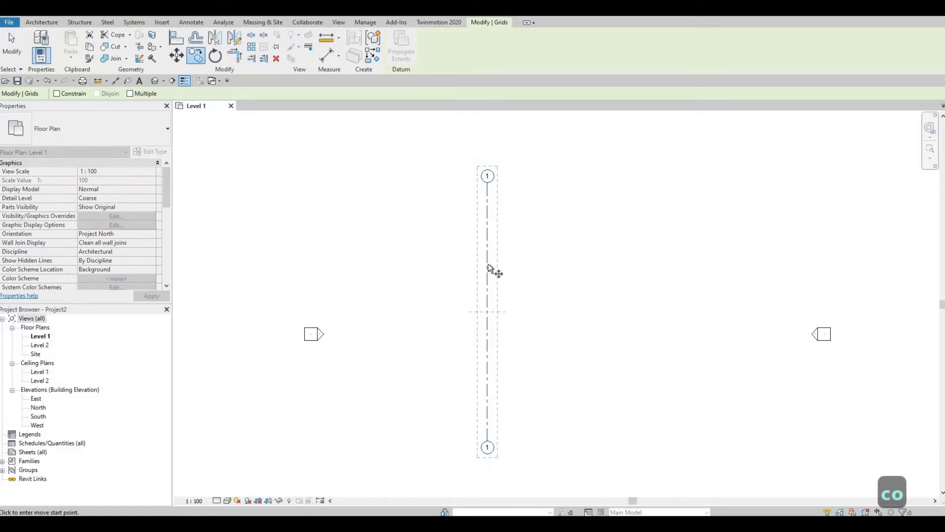
pyautogui.click(488, 264)
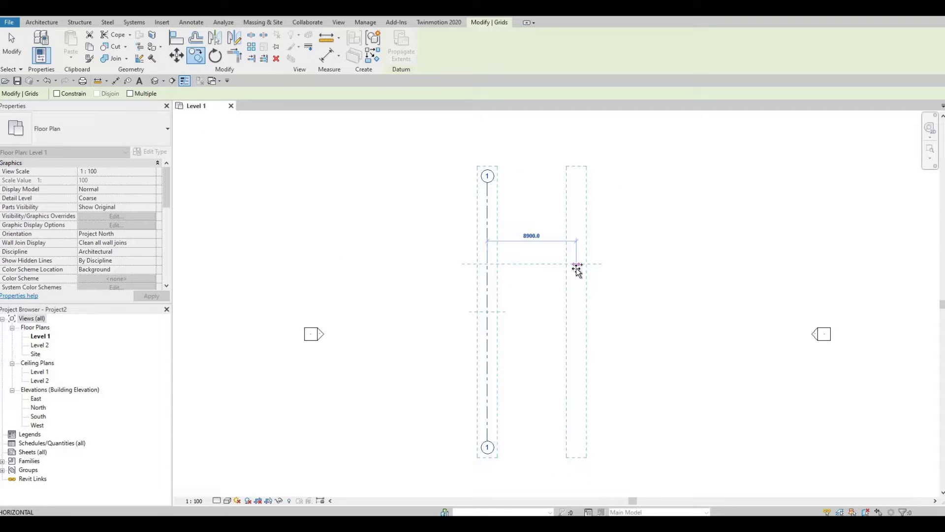
pyautogui.write('4')
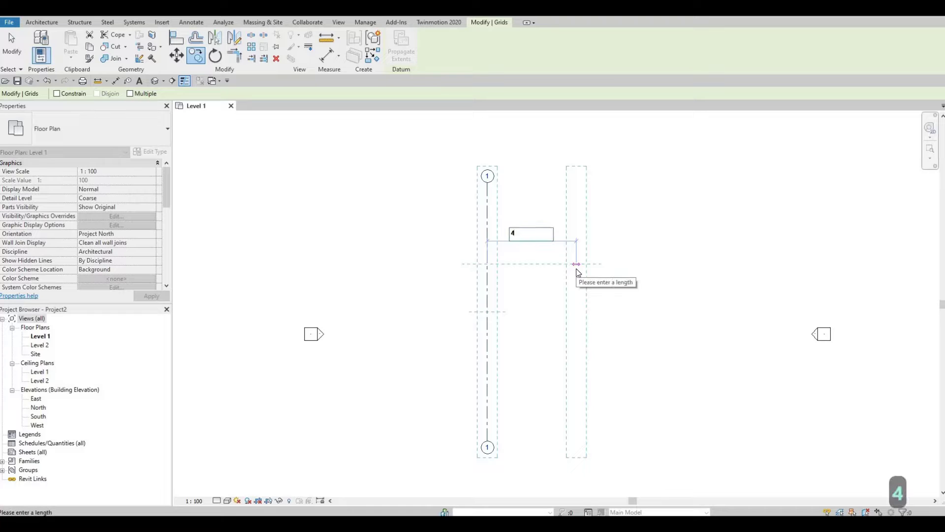
pyautogui.write('070')
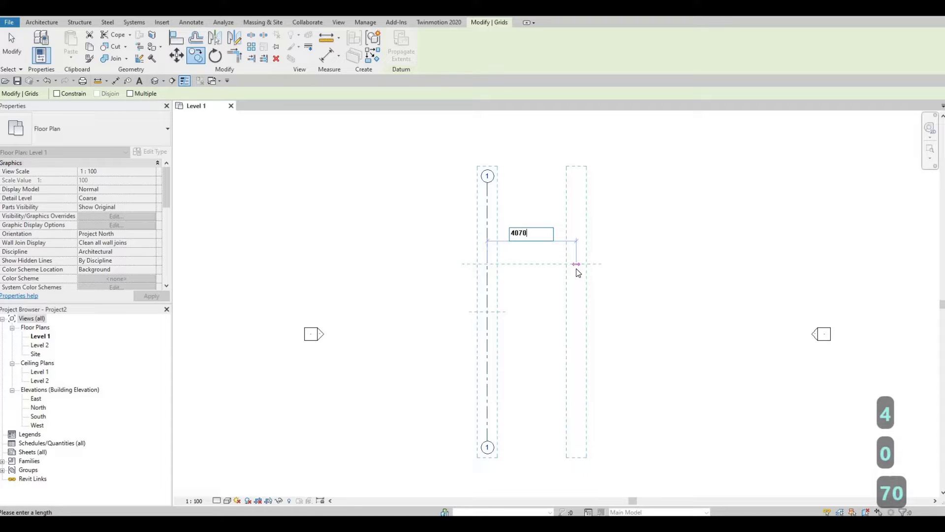
pyautogui.press('Return')
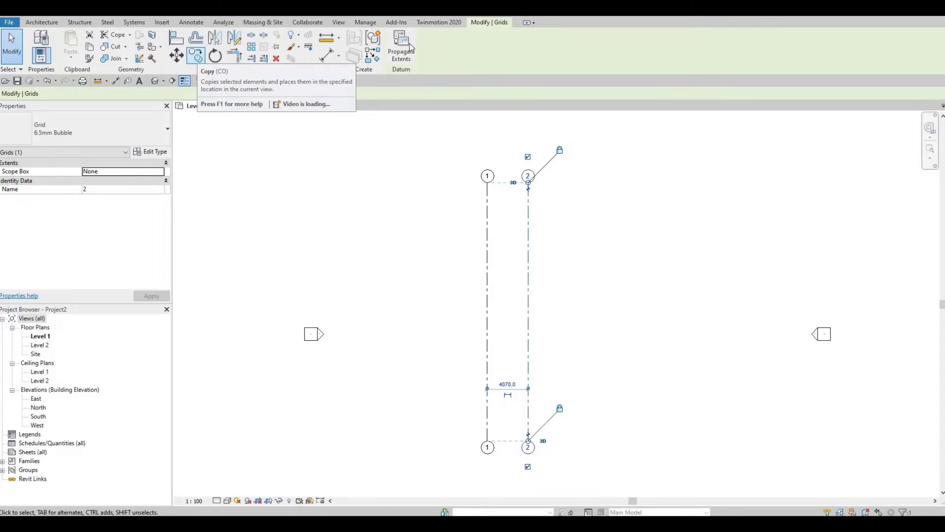
# Step: Copy grid line 2 horizontally 4470 mm to the east with the Multiple option enabled
pyautogui.click(195, 55)
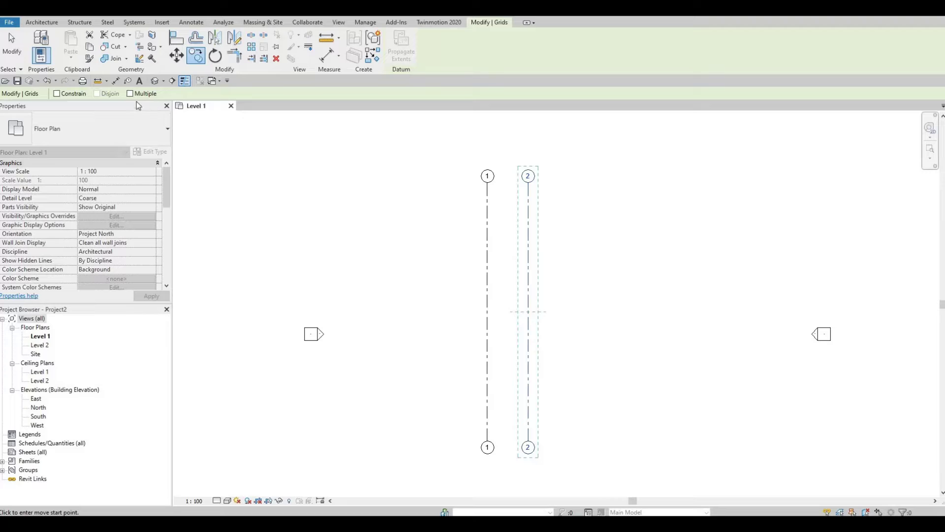
pyautogui.click(130, 93)
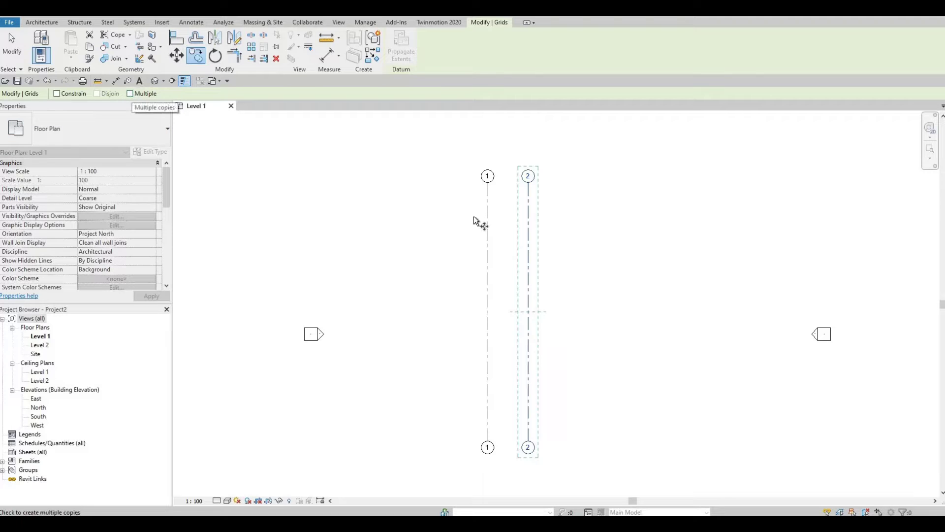
pyautogui.click(527, 243)
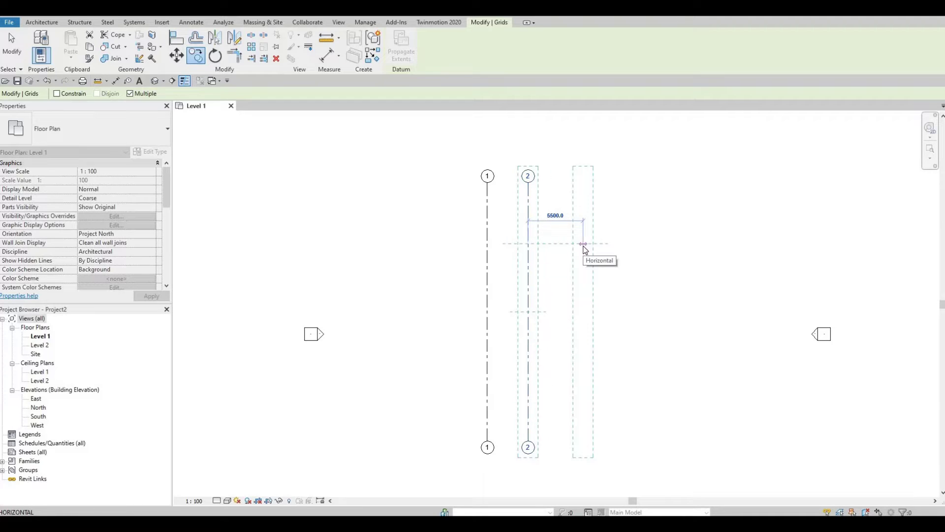
pyautogui.write('4470')
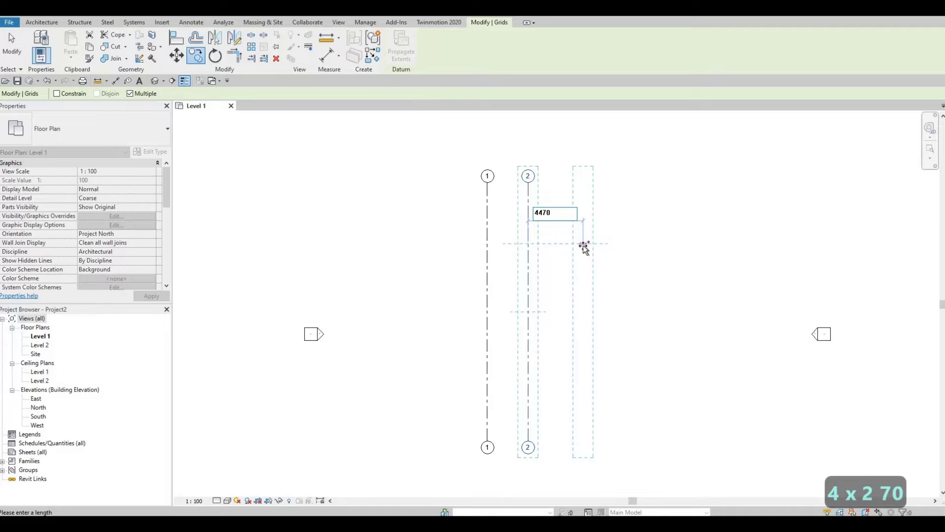
pyautogui.press('Return')
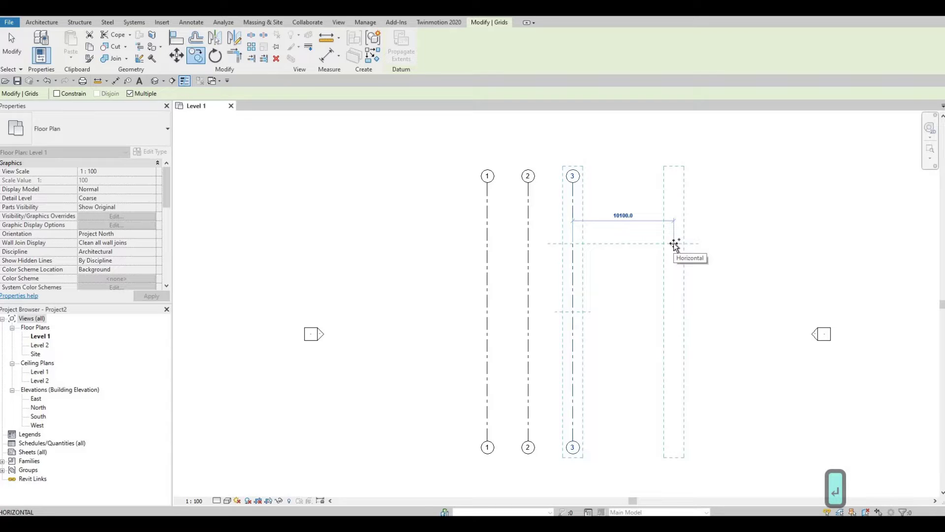
# Step: Place another grid copy 1100 mm east of grid line 3 and end the Copy command
pyautogui.write('110')
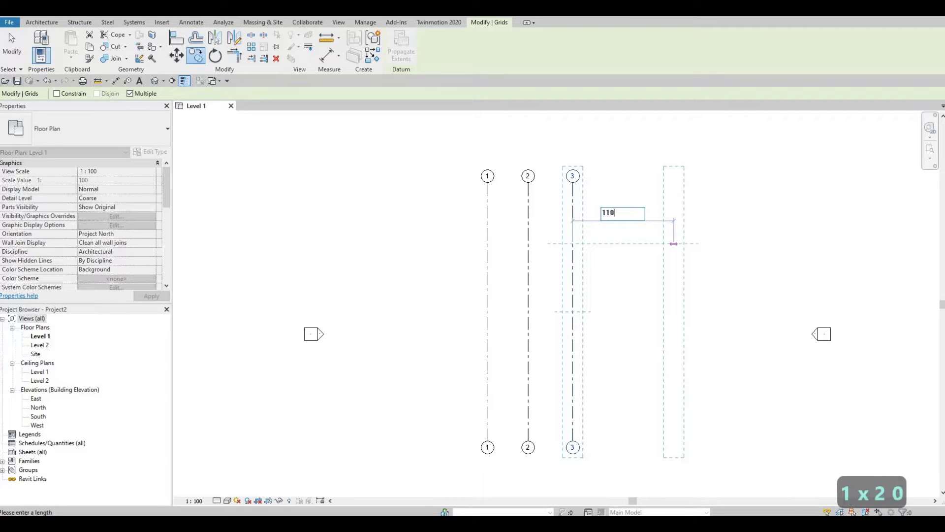
pyautogui.write('0')
pyautogui.press('Return')
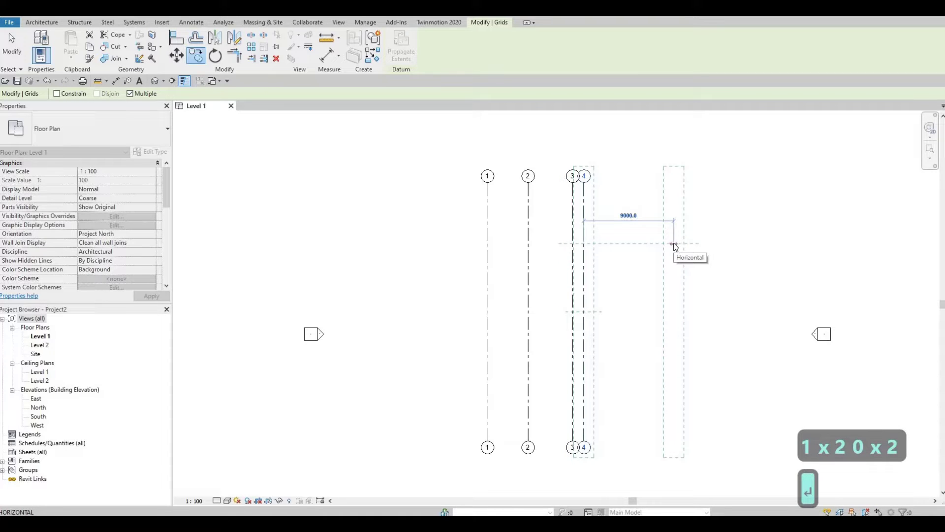
pyautogui.press('Escape')
pyautogui.press('Escape')
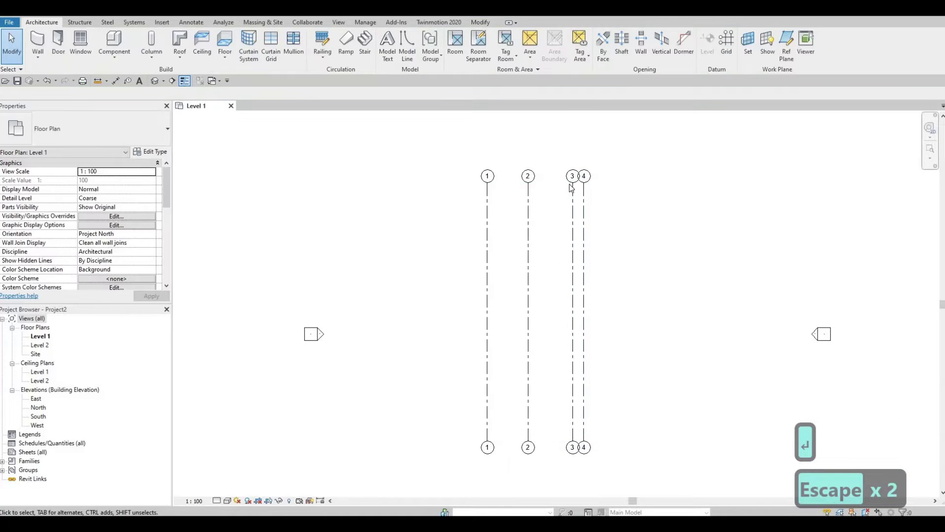
# Step: Add an elbow at the upper end of grid line 4 to offset its bubble from grid 3's, and slightly adjust the bend
pyautogui.scroll(1, 605, 167)
pyautogui.scroll(3, 573, 187)
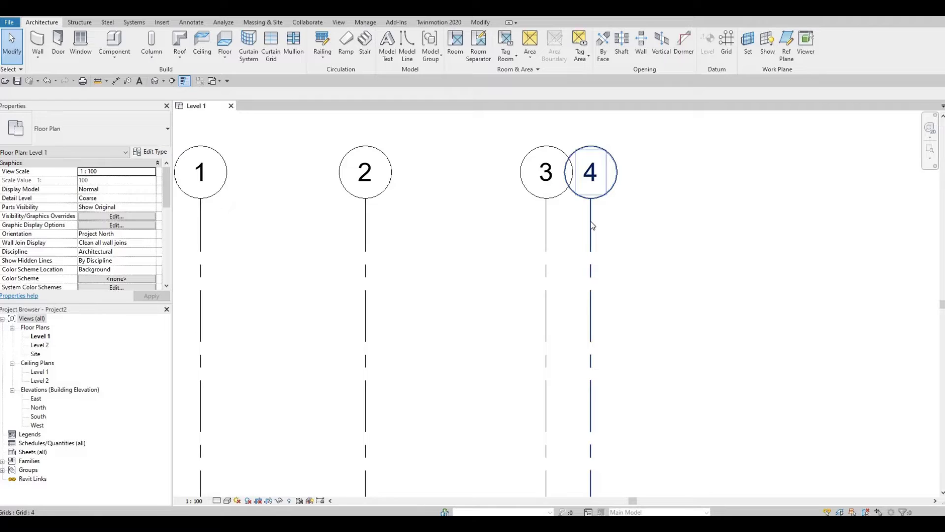
pyautogui.click(594, 244)
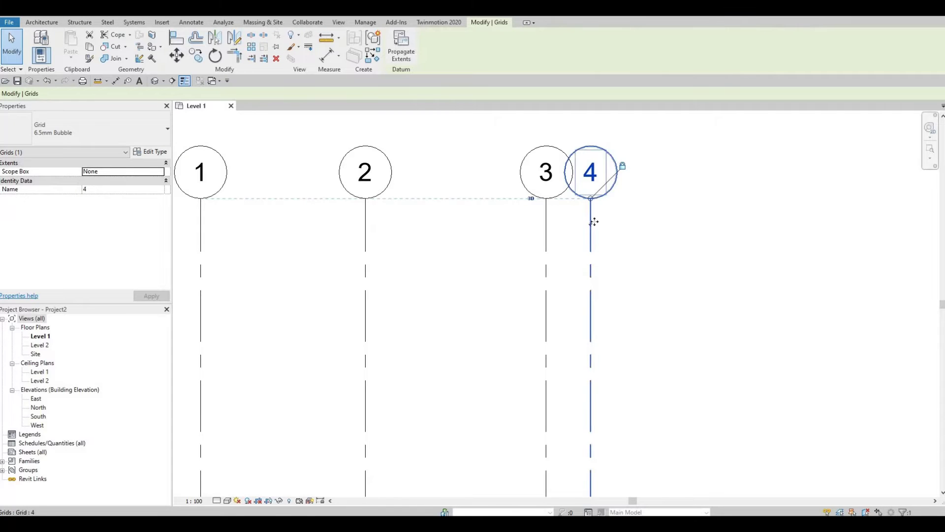
pyautogui.scroll(-1, 611, 207)
pyautogui.scroll(1, 594, 241)
pyautogui.scroll(1, 589, 245)
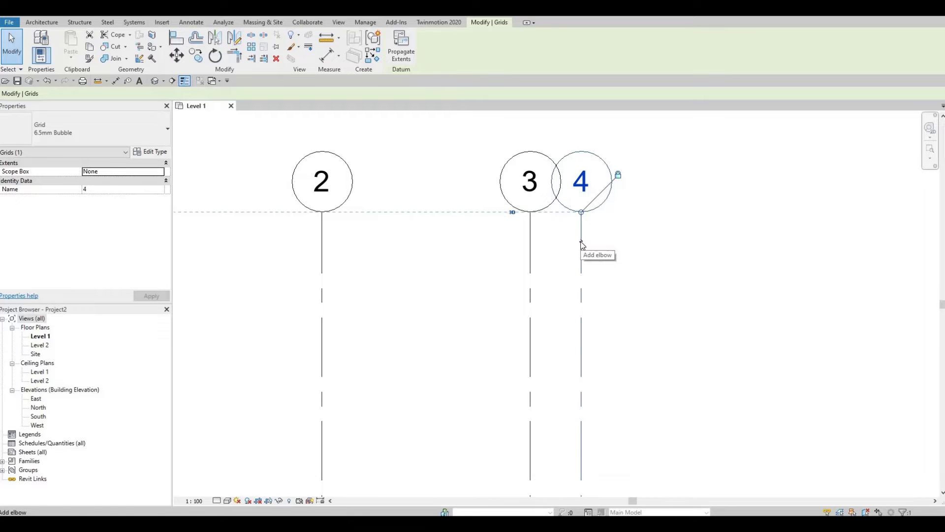
pyautogui.click(581, 242)
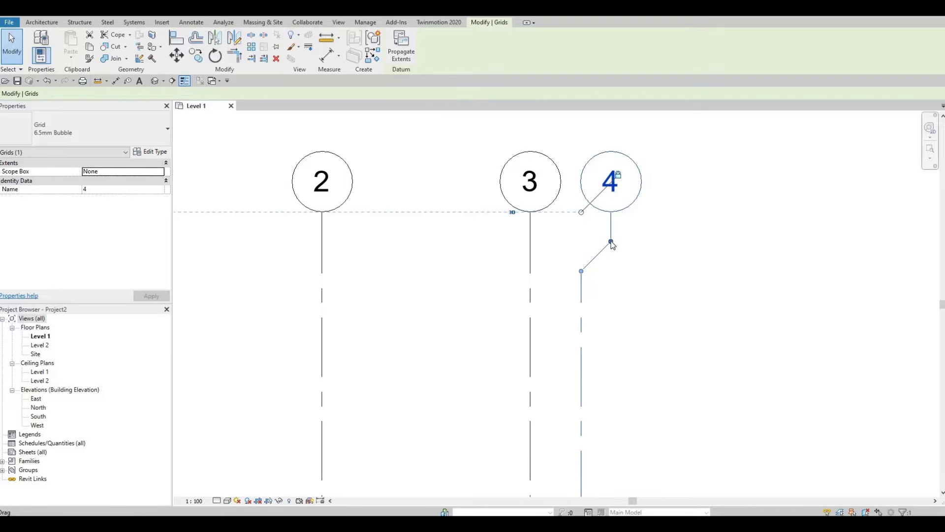
pyautogui.moveTo(606, 239)
pyautogui.mouseDown()
pyautogui.moveTo(540, 245)
pyautogui.moveTo(618, 247)
pyautogui.moveTo(611, 244)
pyautogui.mouseUp()
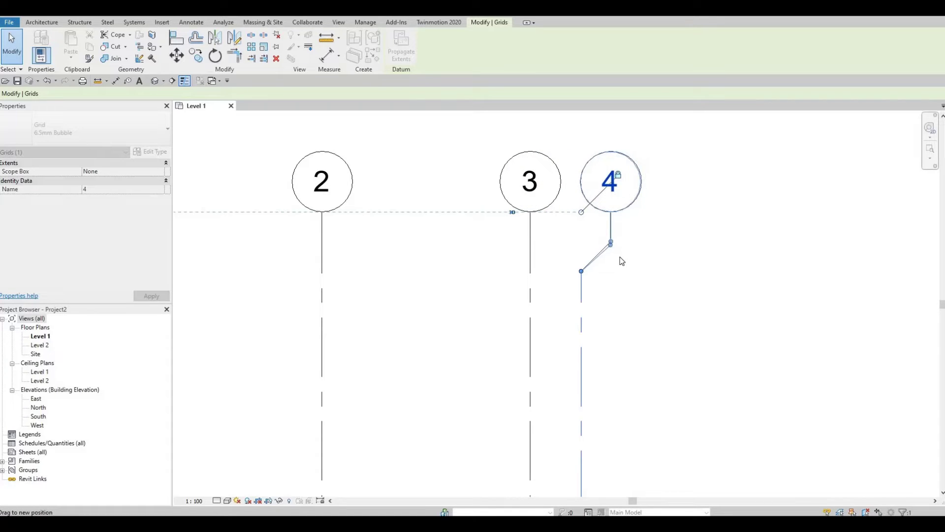
pyautogui.scroll(-2, 628, 252)
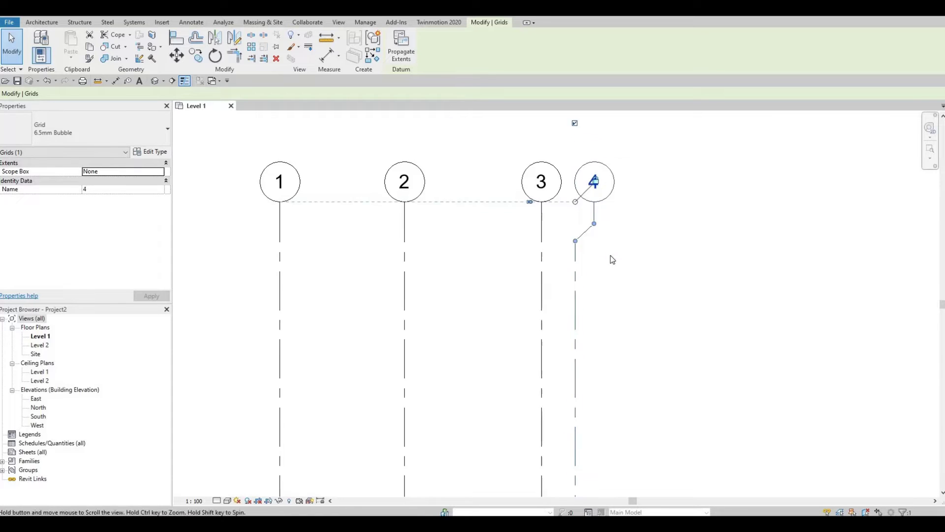
pyautogui.moveTo(574, 193); pyautogui.dragTo(573, 227, button='middle')
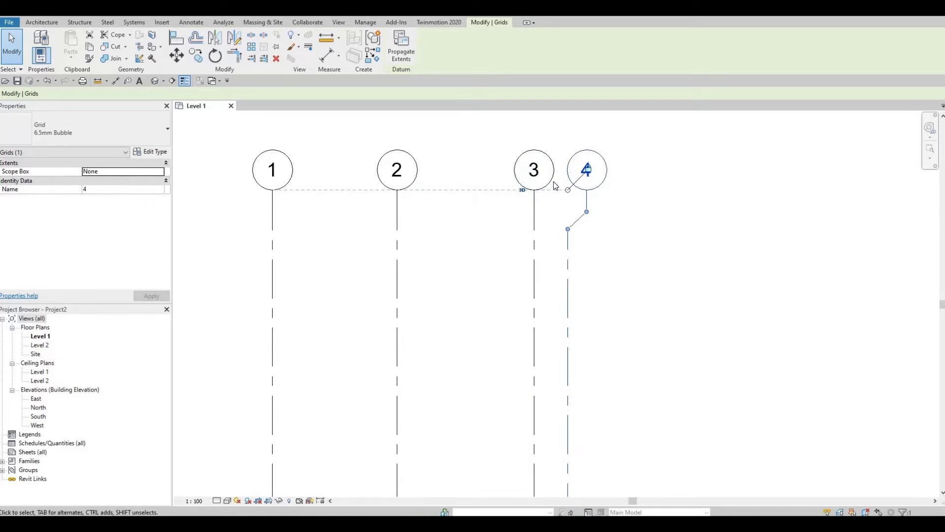
pyautogui.scroll(-3, 635, 187)
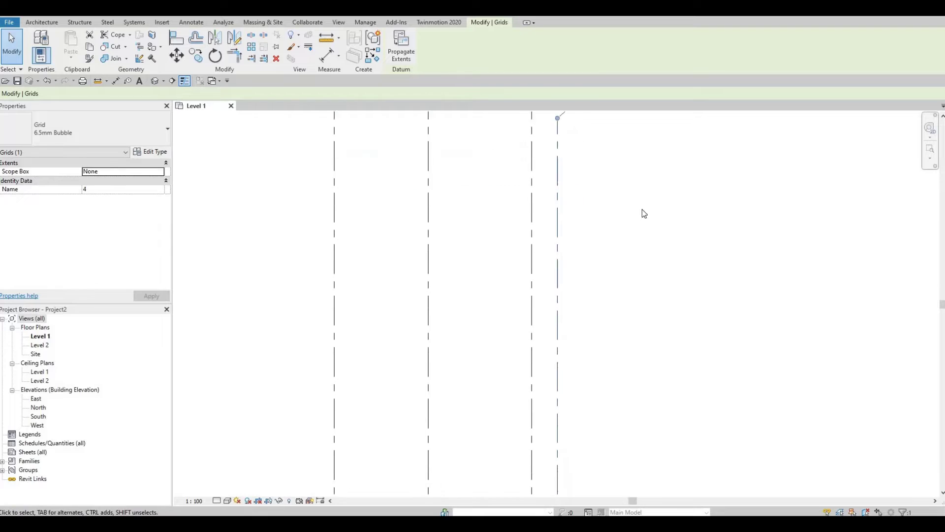
# Step: Add an elbow at the lower end of grid line 4 to offset its bubble from grid 3's, and slightly adjust the bend
pyautogui.scroll(4, 597, 337)
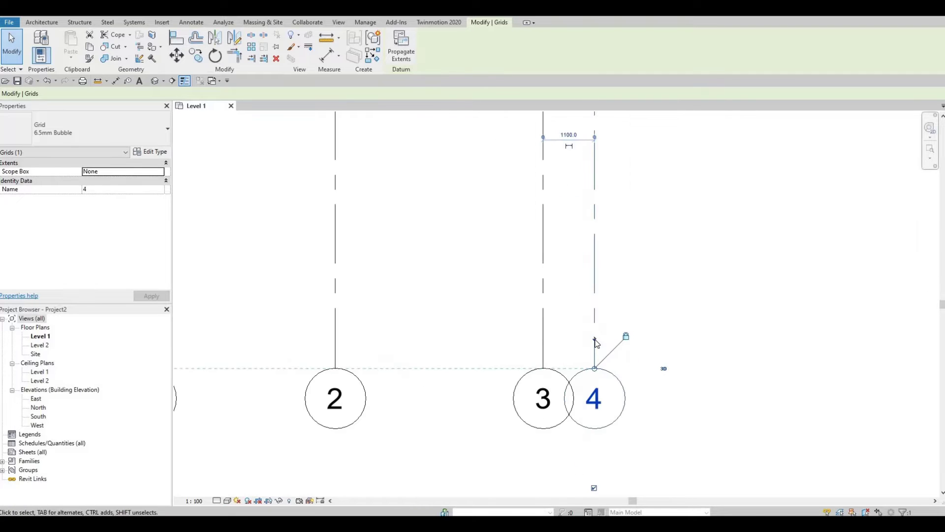
pyautogui.scroll(6, 595, 342)
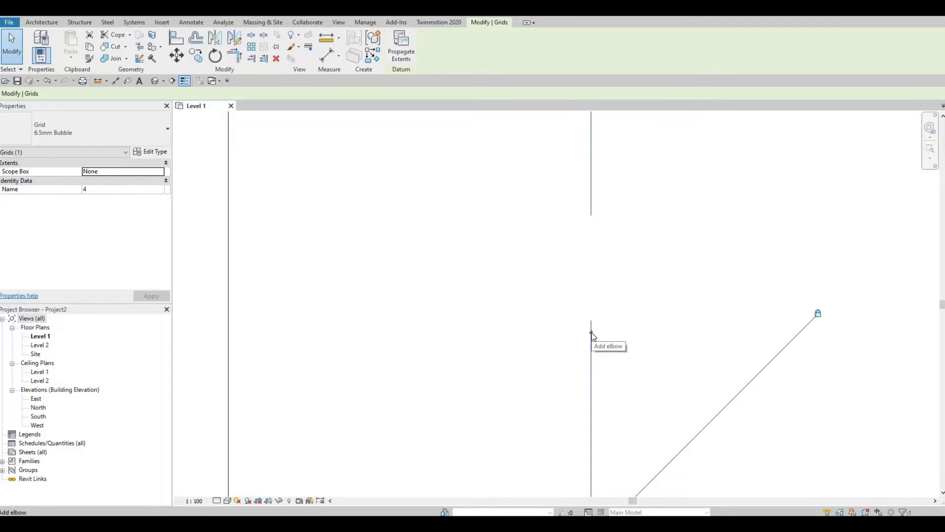
pyautogui.click(591, 333)
pyautogui.scroll(-5, 595, 315)
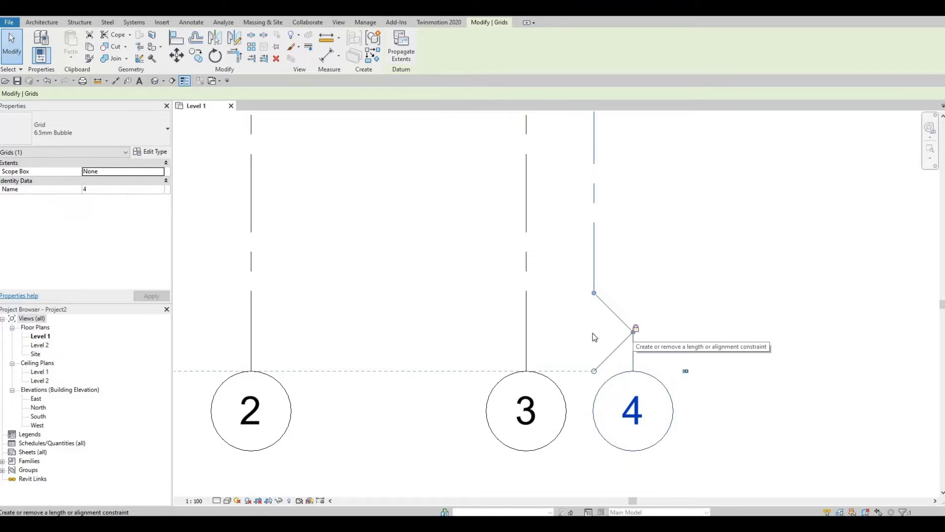
pyautogui.press('Escape')
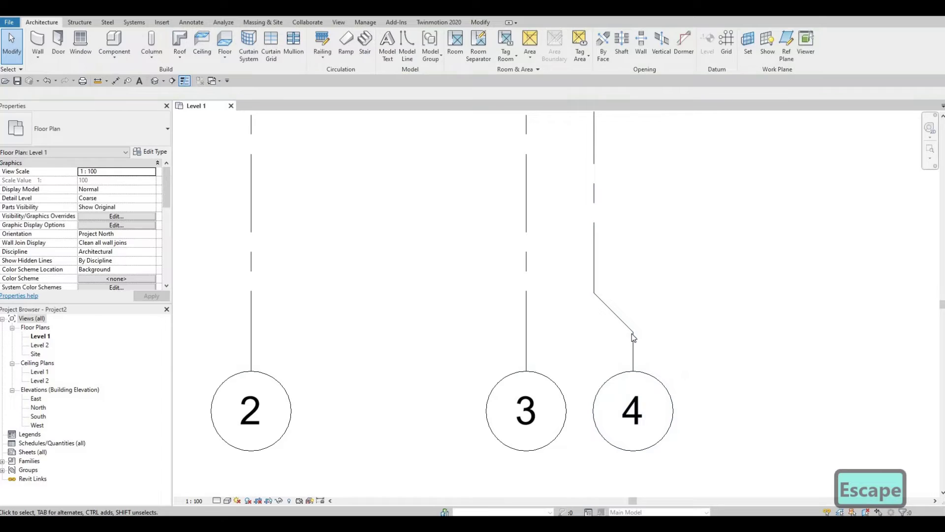
pyautogui.click(633, 334)
pyautogui.moveTo(633, 332)
pyautogui.mouseDown()
pyautogui.moveTo(582, 330)
pyautogui.moveTo(632, 332)
pyautogui.mouseUp()
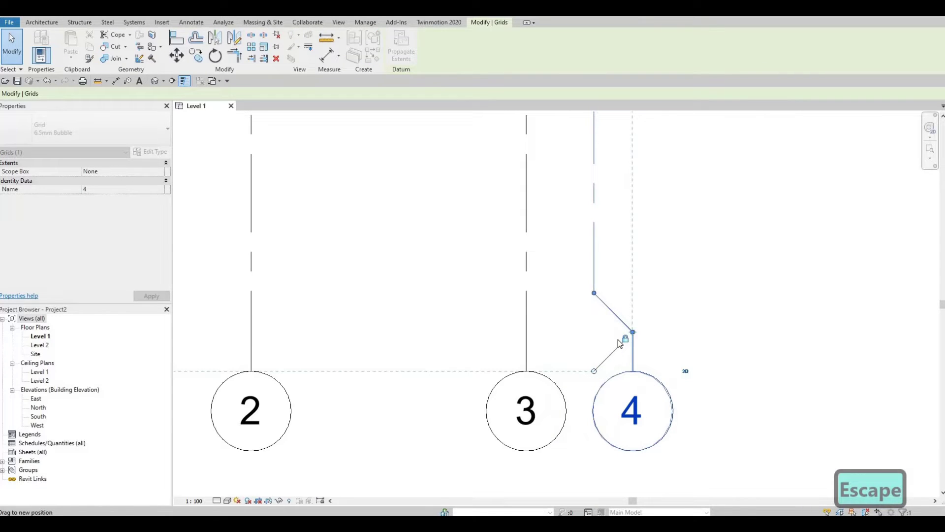
pyautogui.scroll(-2, 659, 286)
pyautogui.scroll(-4, 655, 305)
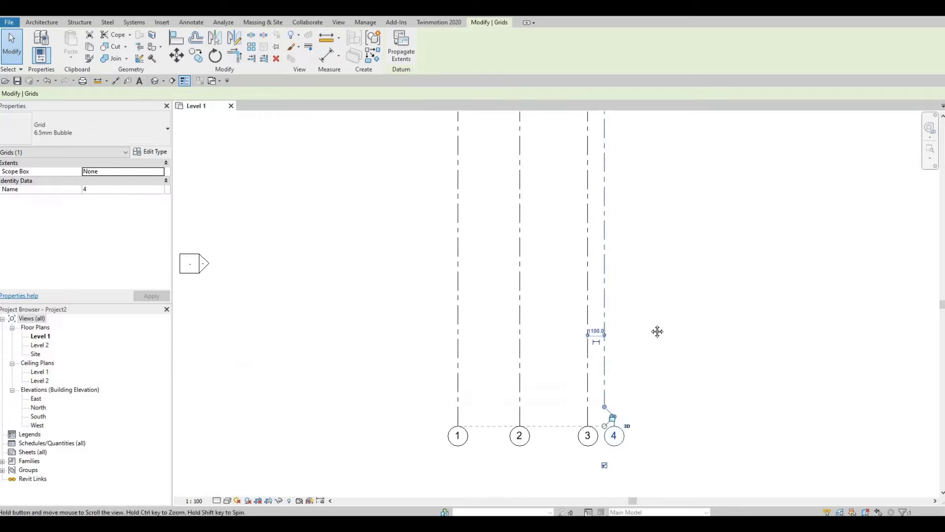
pyautogui.press('Escape')
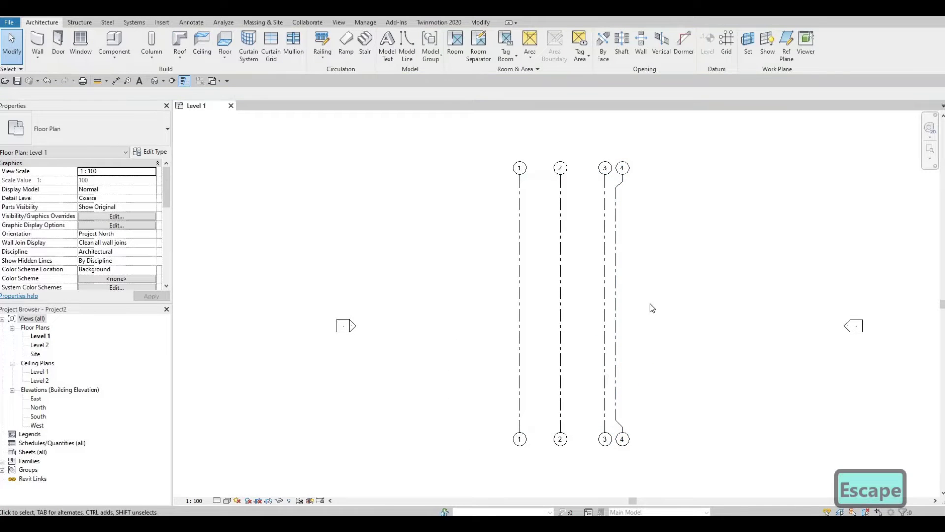
pyautogui.press('Escape')
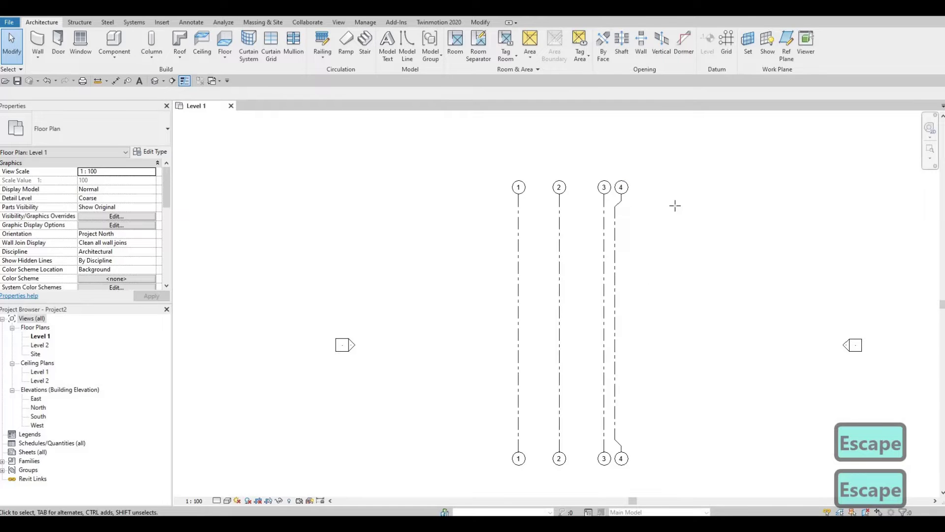
# Step: Draw a horizontal grid line from right to left across the upper part of vertical grids 1 to 4
pyautogui.press('g')
pyautogui.press('r')
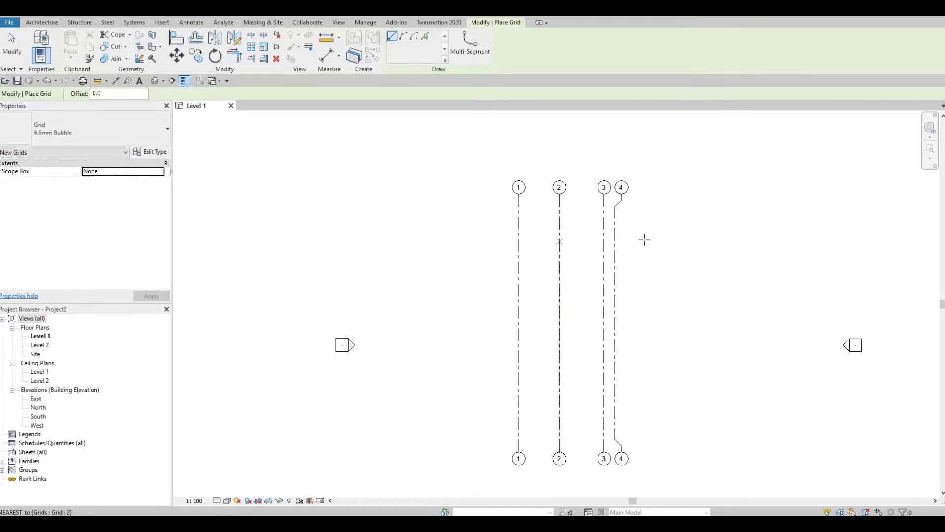
pyautogui.click(616, 240)
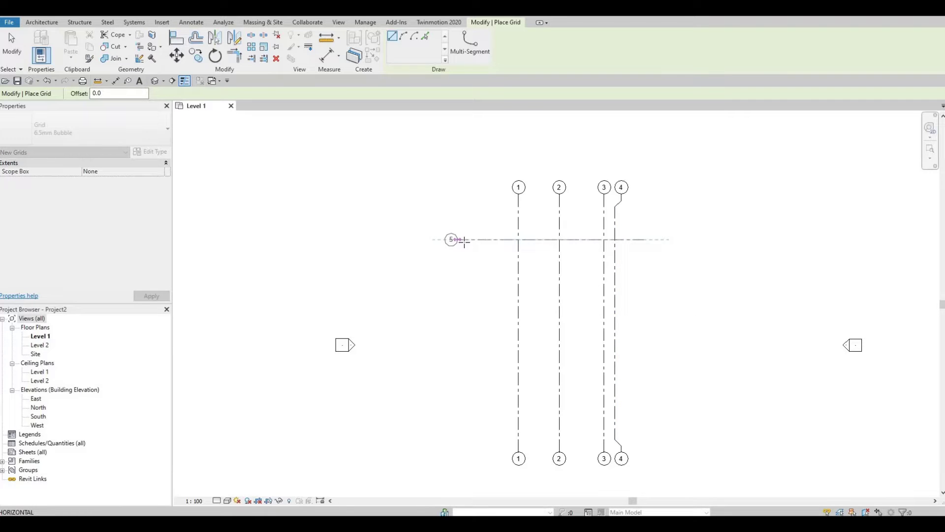
pyautogui.click(459, 241)
pyautogui.click(468, 239)
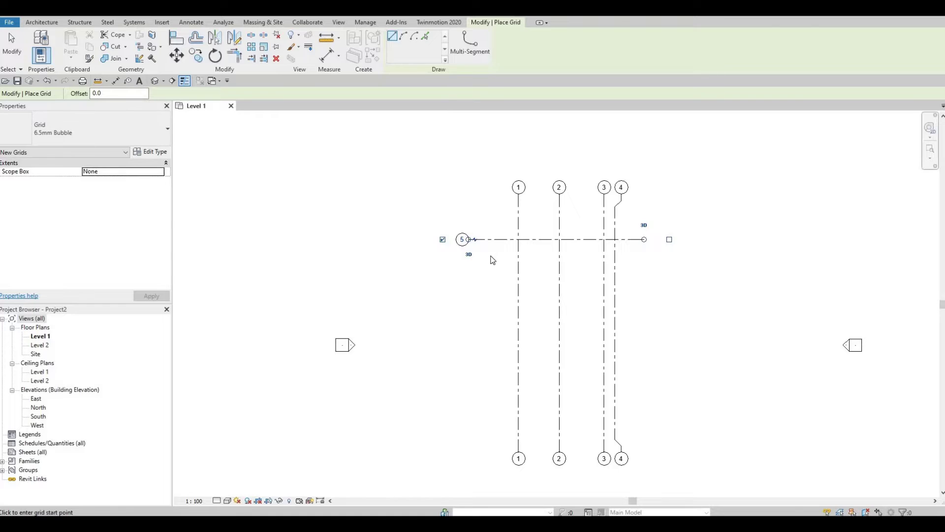
pyautogui.press('Escape')
pyautogui.press('Escape')
# Step: Show the bubble at the right end of the horizontal grid line as well, and rename the grid A
pyautogui.click(539, 240)
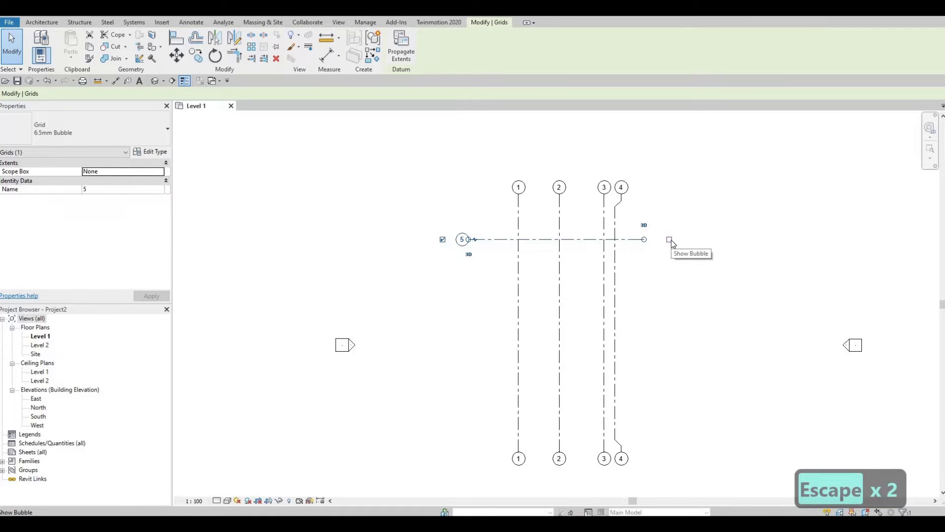
pyautogui.click(666, 241)
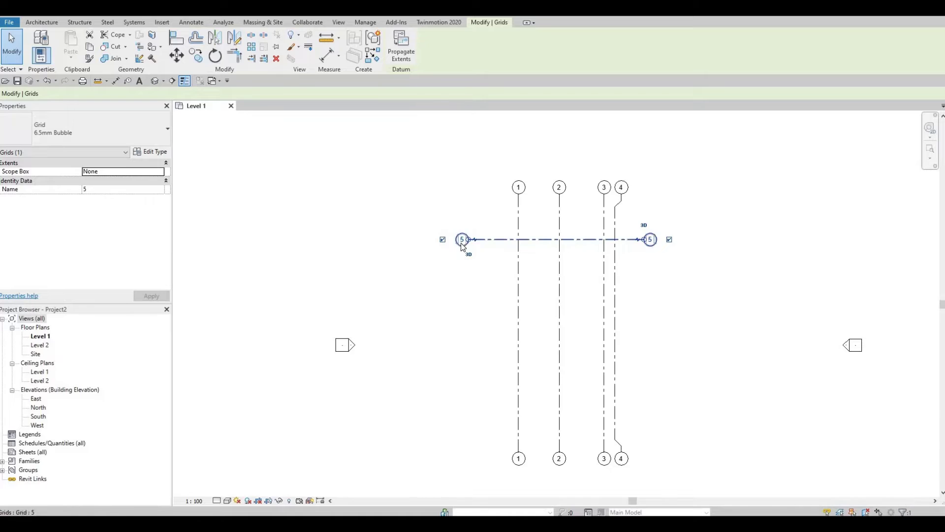
pyautogui.scroll(6, 462, 236)
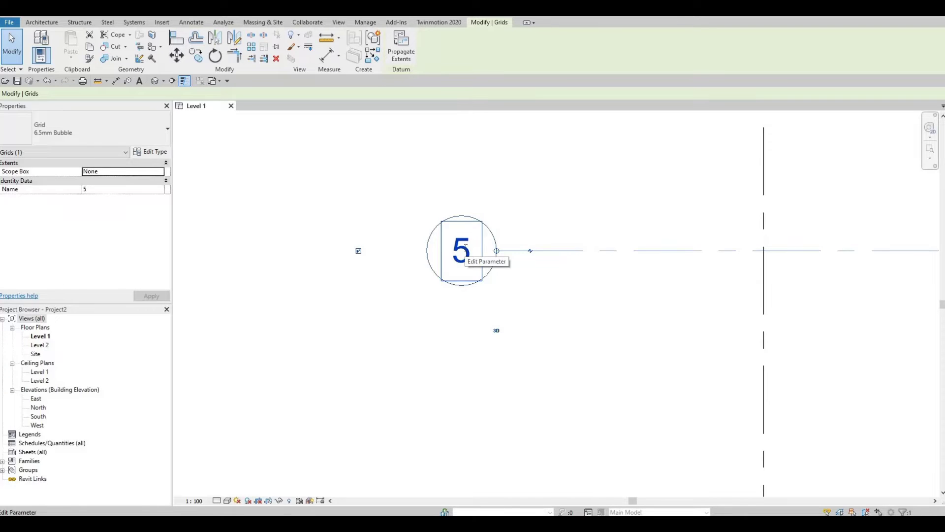
pyautogui.click(466, 247)
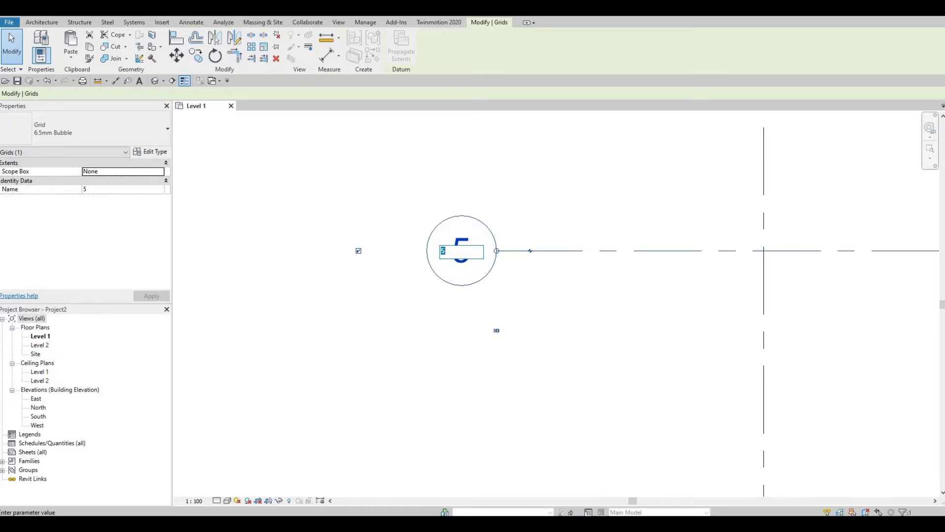
pyautogui.write('A')
pyautogui.press('Return')
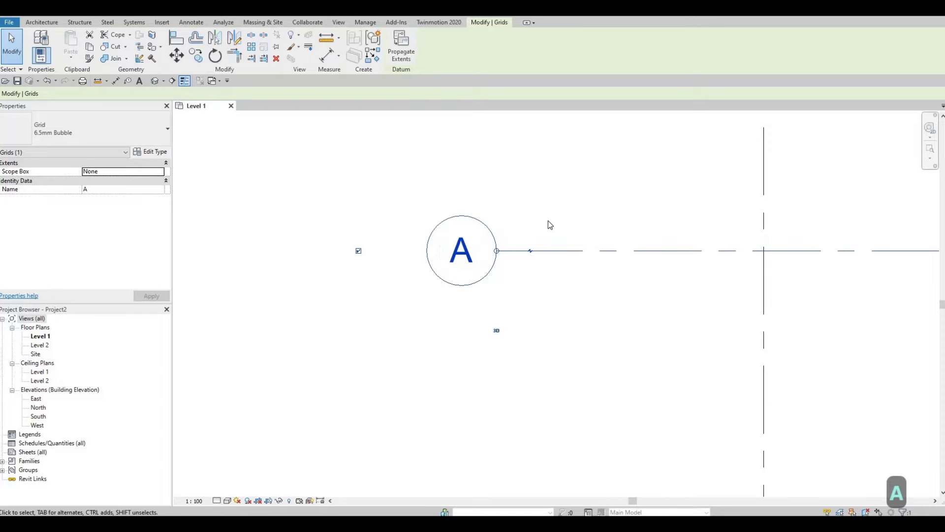
pyautogui.scroll(-4, 548, 221)
pyautogui.scroll(-3, 510, 283)
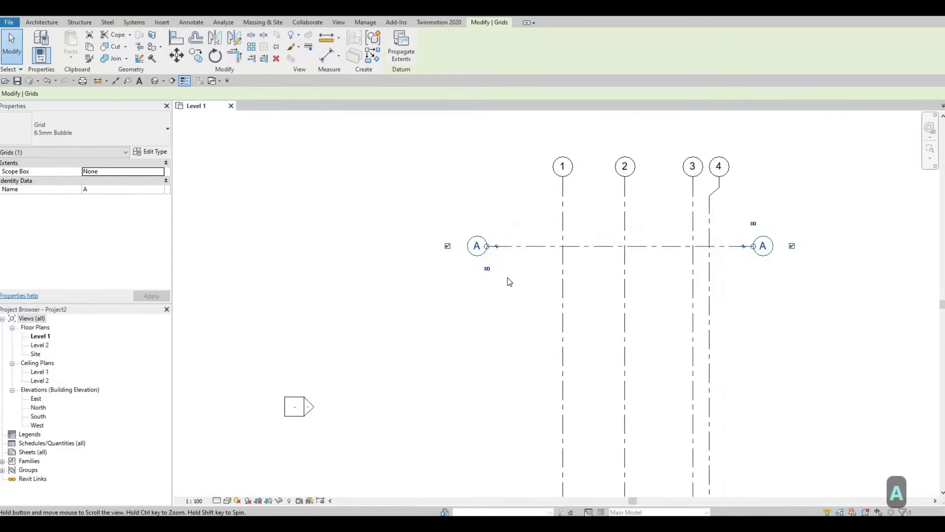
# Step: Copy grid line A vertically 7755 mm downward
pyautogui.scroll(2, 584, 272)
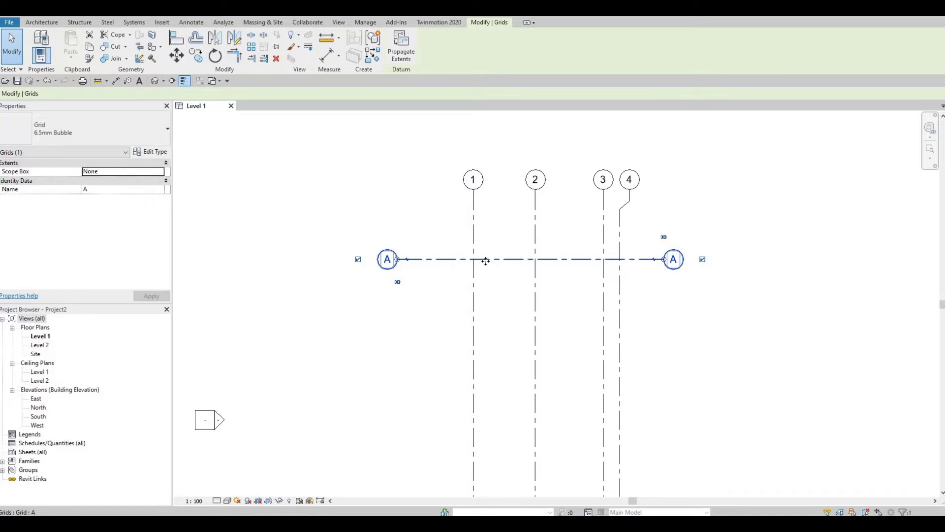
pyautogui.click(197, 56)
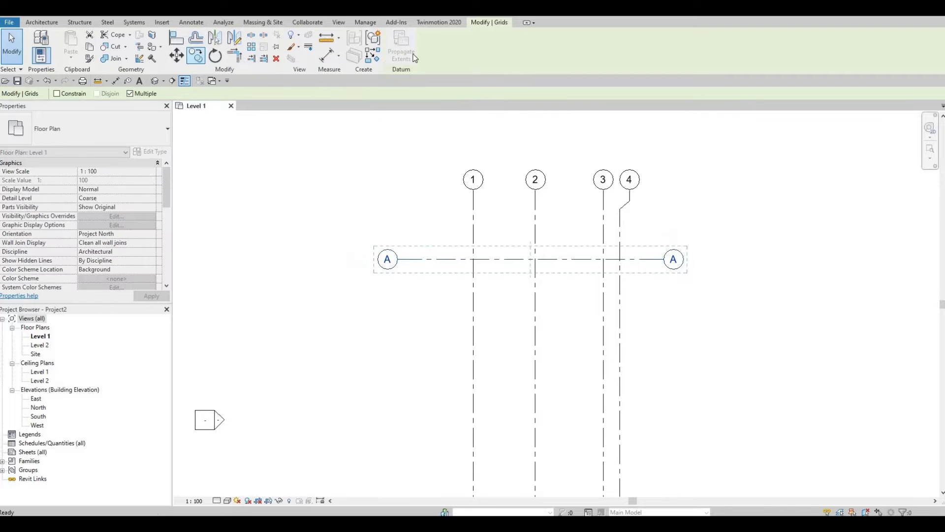
pyautogui.click(450, 257)
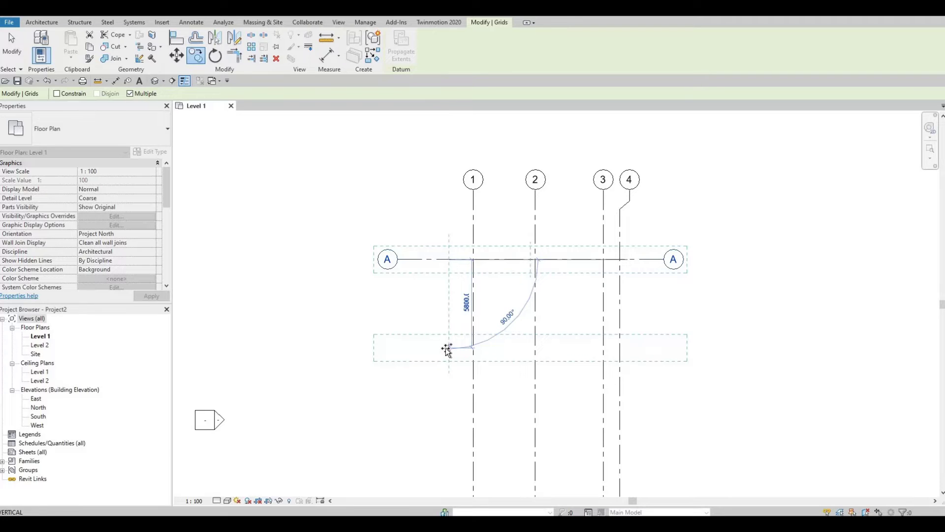
pyautogui.write('77')
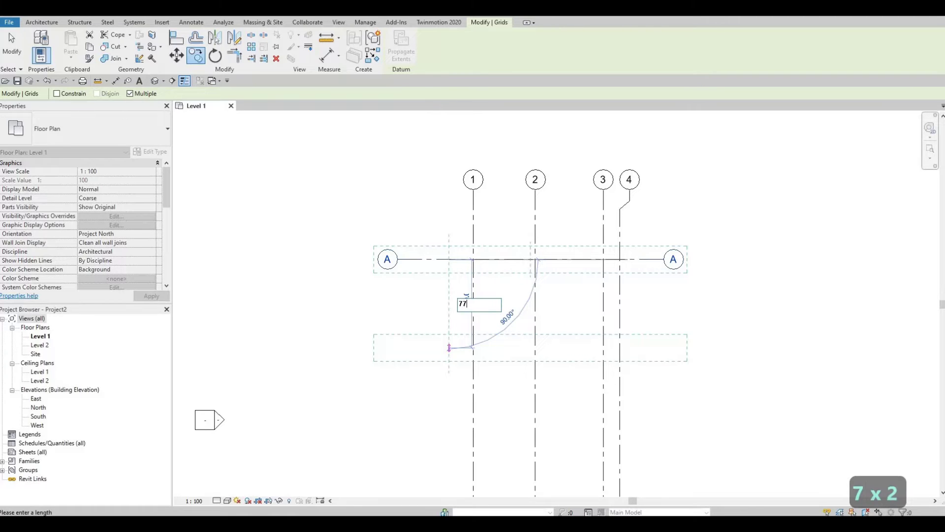
pyautogui.write('54')
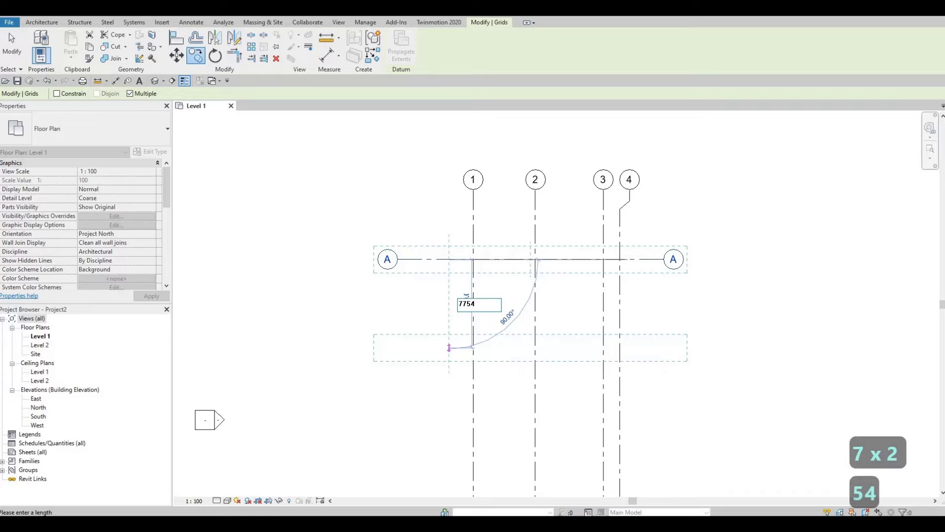
pyautogui.press('BackSpace')
pyautogui.write('5')
pyautogui.press('Return')
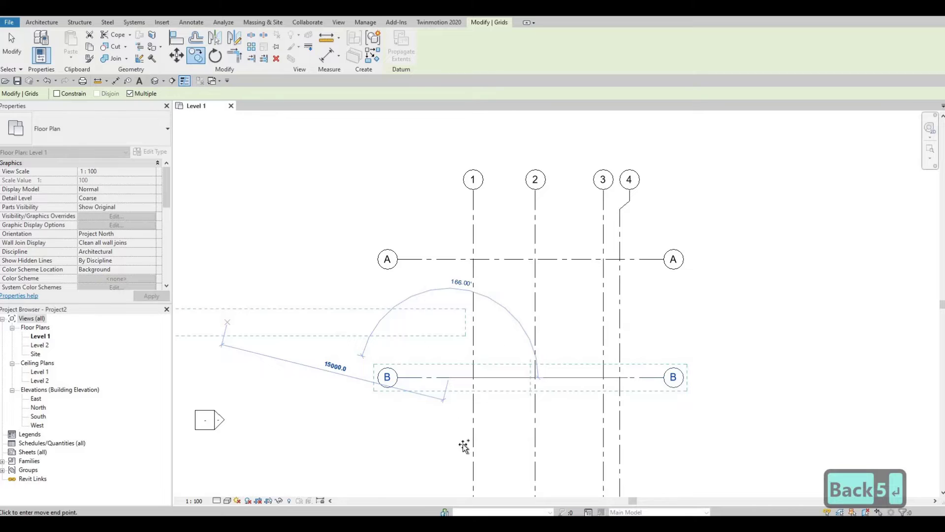
# Step: Place another horizontal grid copy 4595 mm below grid line B
pyautogui.middleClick(422, 329)
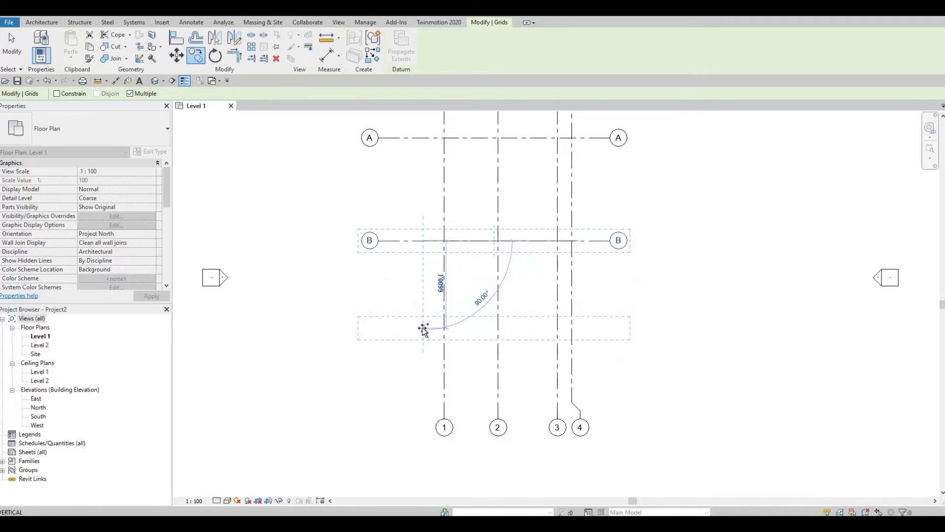
pyautogui.write('45')
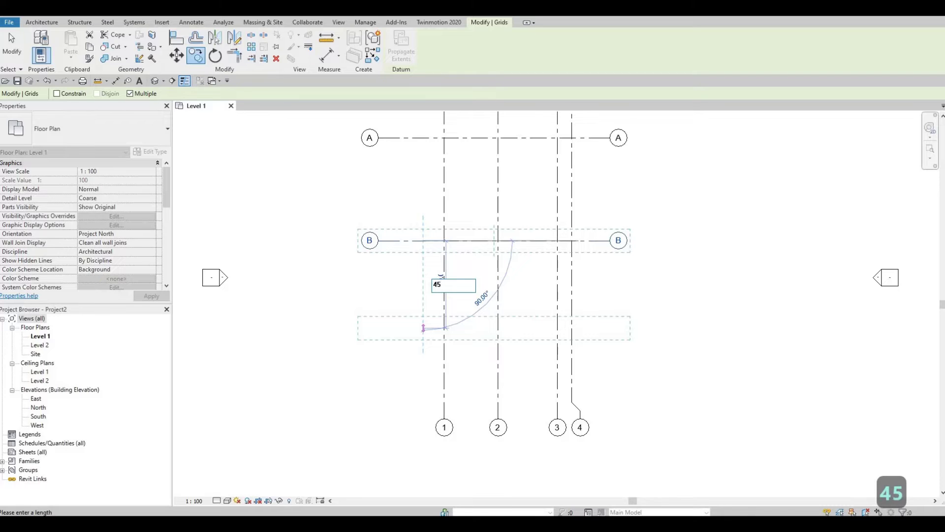
pyautogui.write('95')
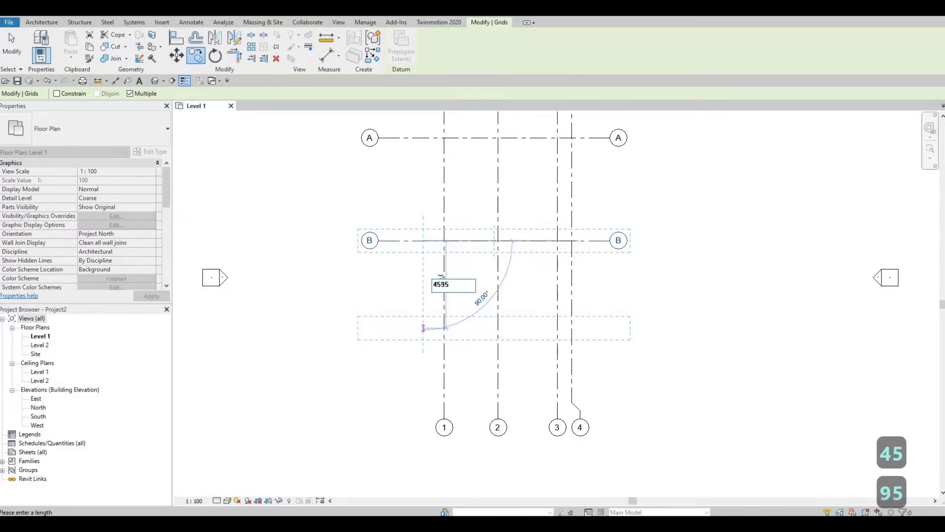
pyautogui.press('Return')
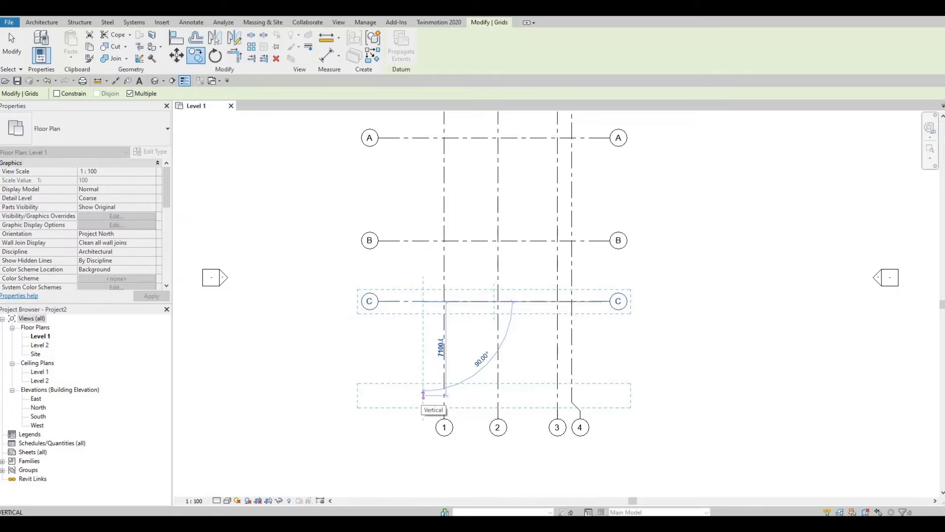
# Step: Place a further grid copy 2455 mm below grid line C and end the Copy command
pyautogui.write('24')
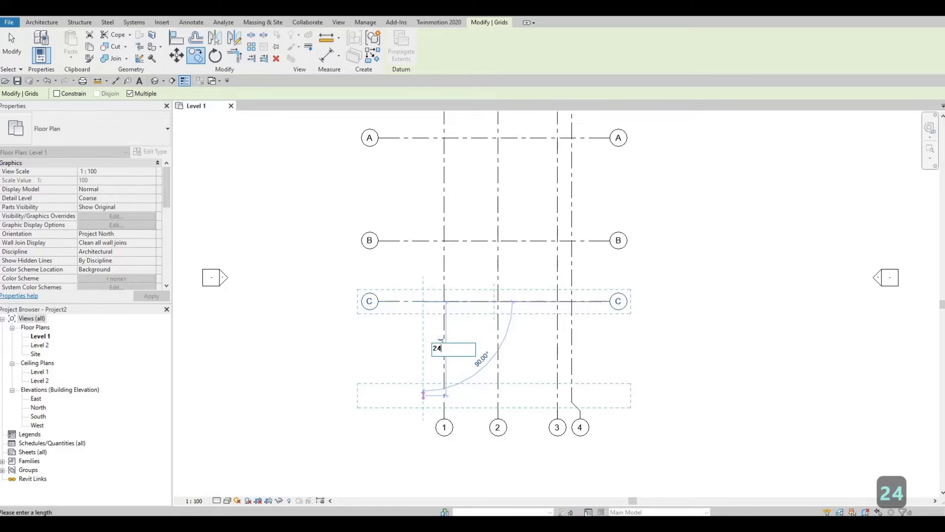
pyautogui.write('55')
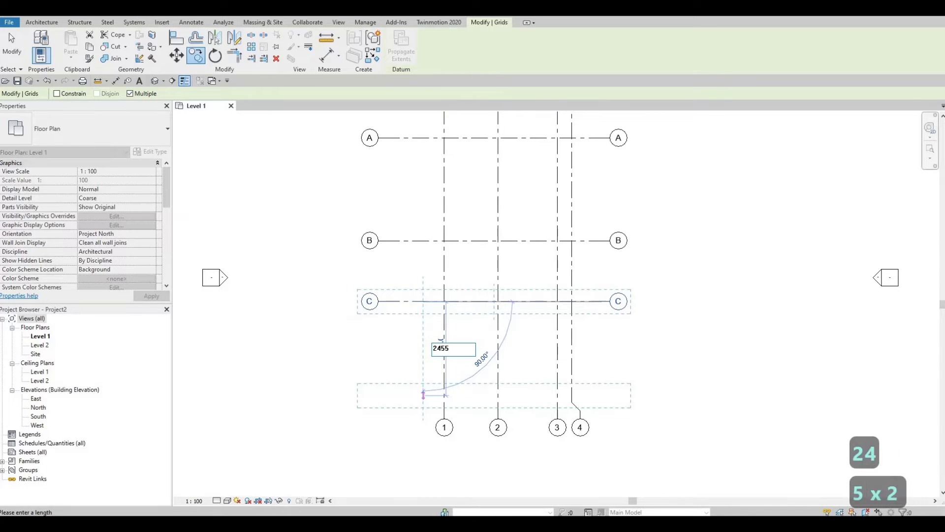
pyautogui.press('Return')
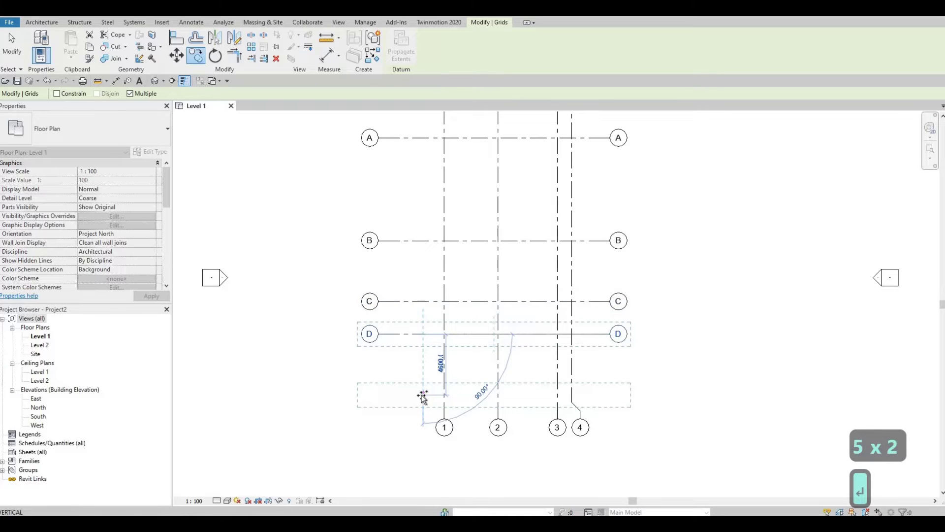
pyautogui.press('Escape')
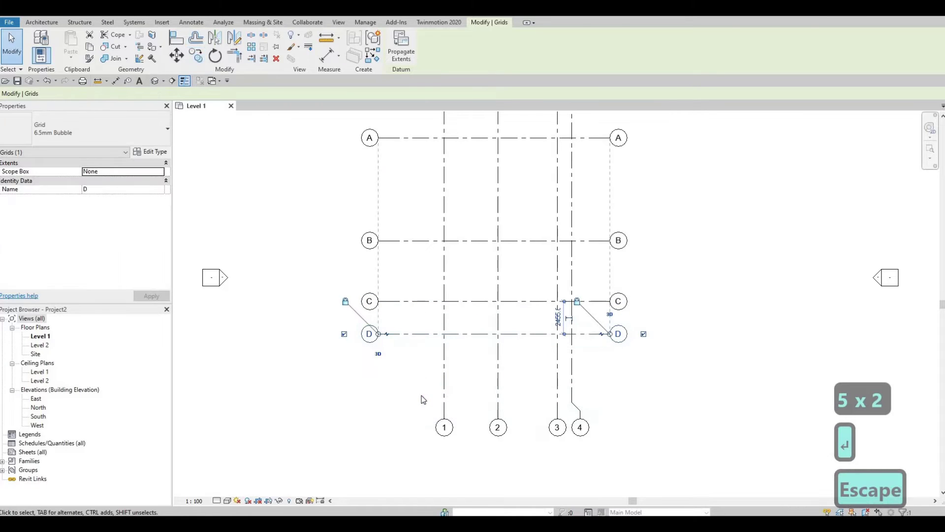
pyautogui.press('Escape')
# Step: Select all the grid lines and move them together to centre them between the four elevation markers
pyautogui.scroll(-1, 424, 395)
pyautogui.scroll(-1, 463, 316)
pyautogui.moveTo(466, 270); pyautogui.dragTo(480, 277, button='middle')
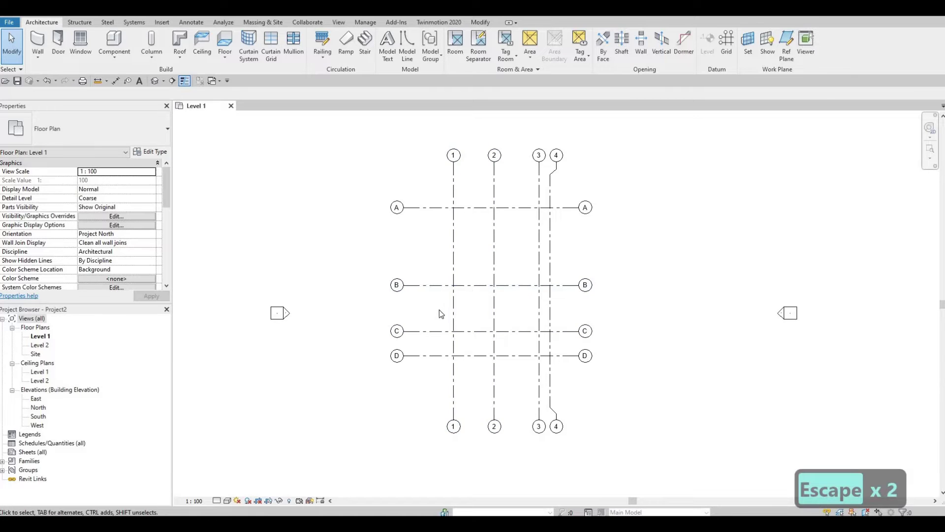
pyautogui.scroll(-3, 483, 276)
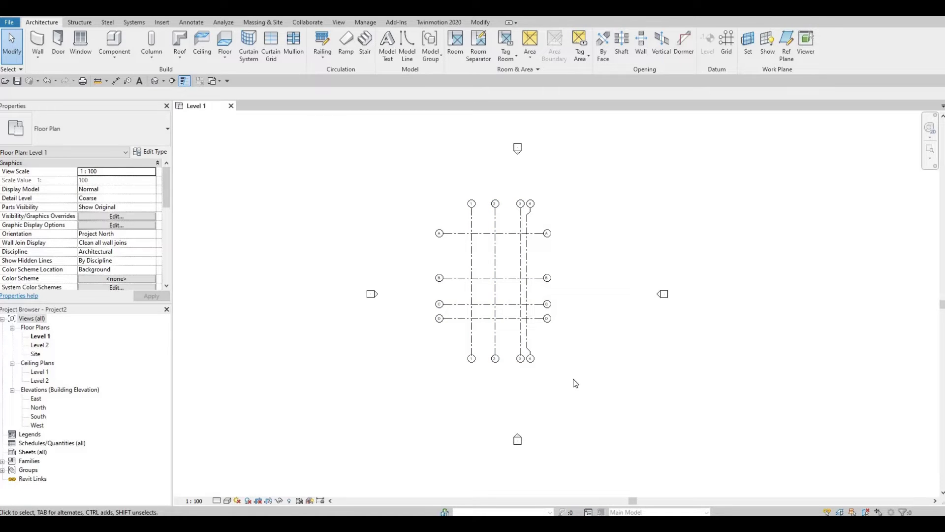
pyautogui.moveTo(439, 190); pyautogui.dragTo(575, 384)
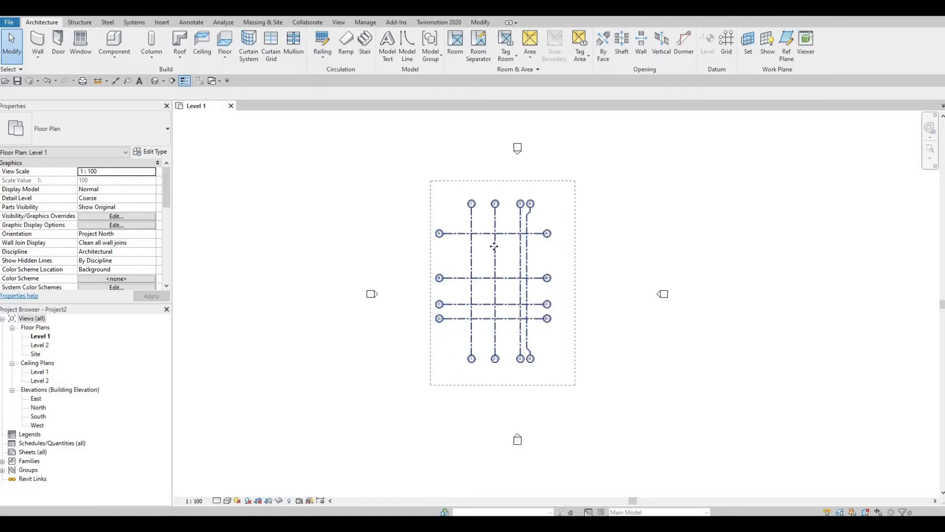
pyautogui.moveTo(495, 259); pyautogui.dragTo(517, 279)
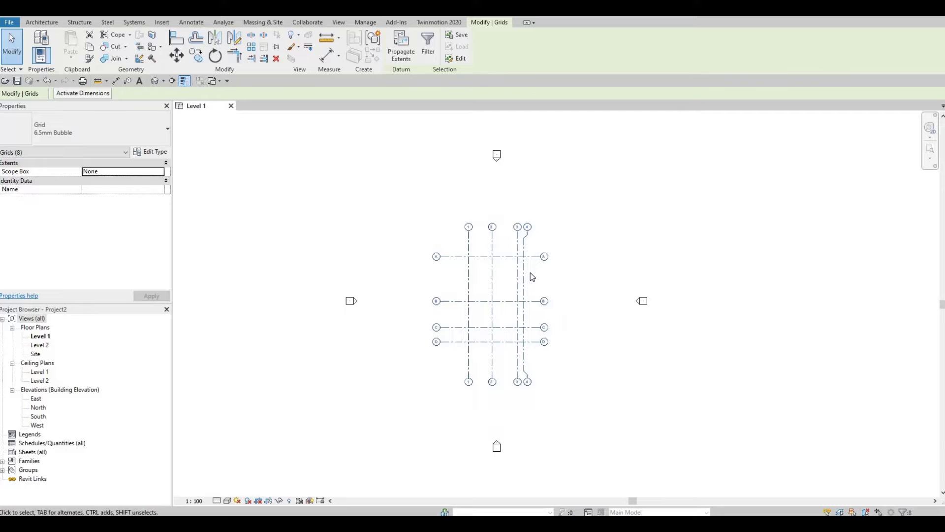
# Step: Clear the grid selection and open the South building elevation view
pyautogui.press('Escape')
pyautogui.press('Escape')
pyautogui.scroll(1, 500, 280)
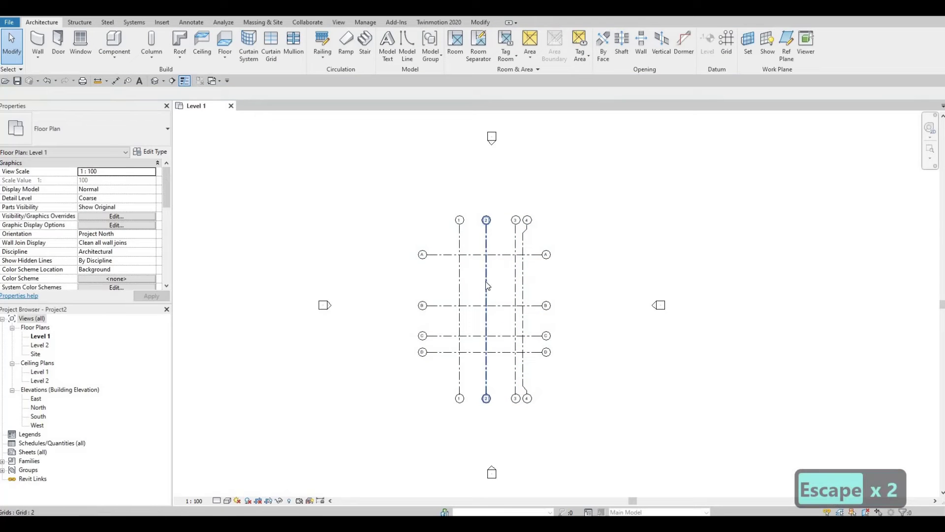
pyautogui.scroll(1, 485, 296)
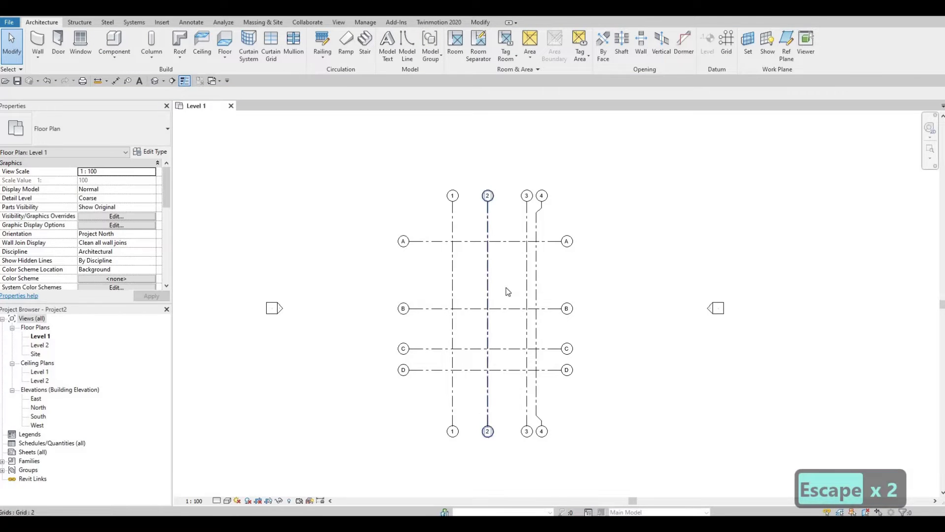
pyautogui.scroll(1, 509, 283)
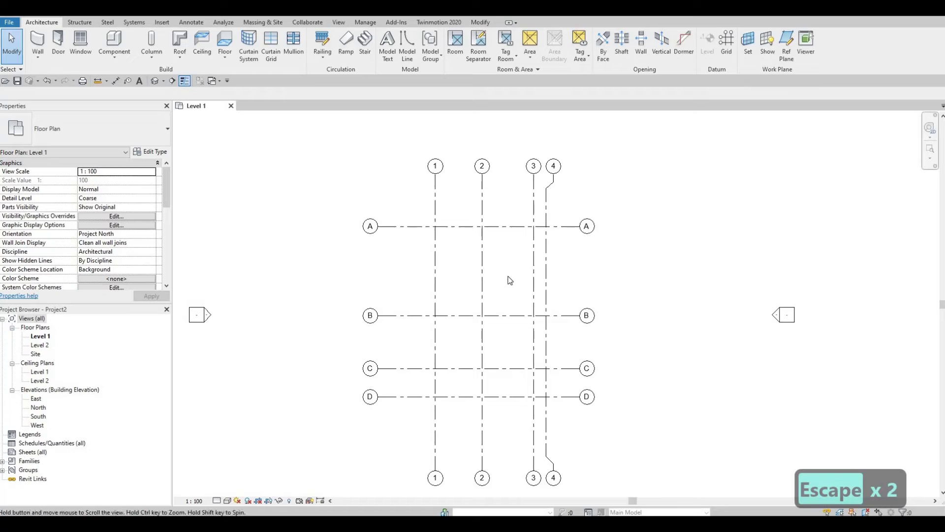
pyautogui.moveTo(510, 280); pyautogui.dragTo(513, 269, button='middle')
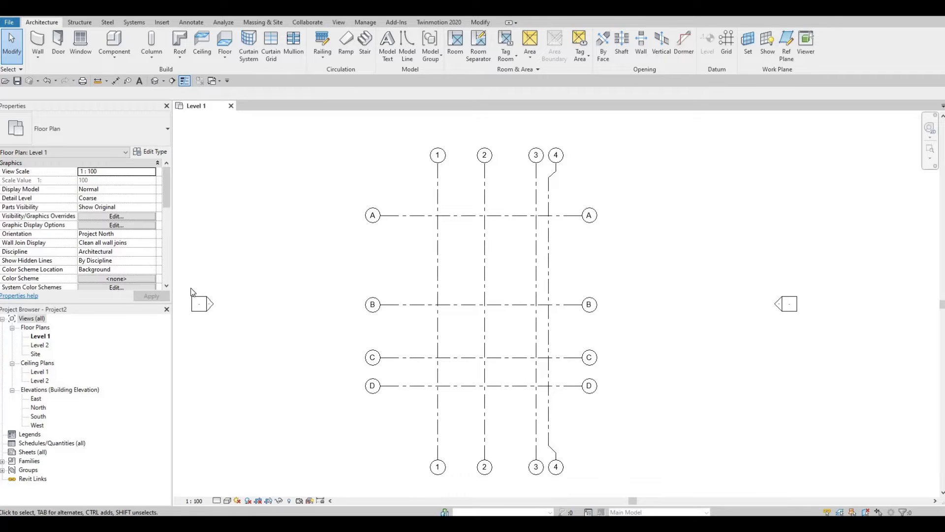
pyautogui.doubleClick(37, 416)
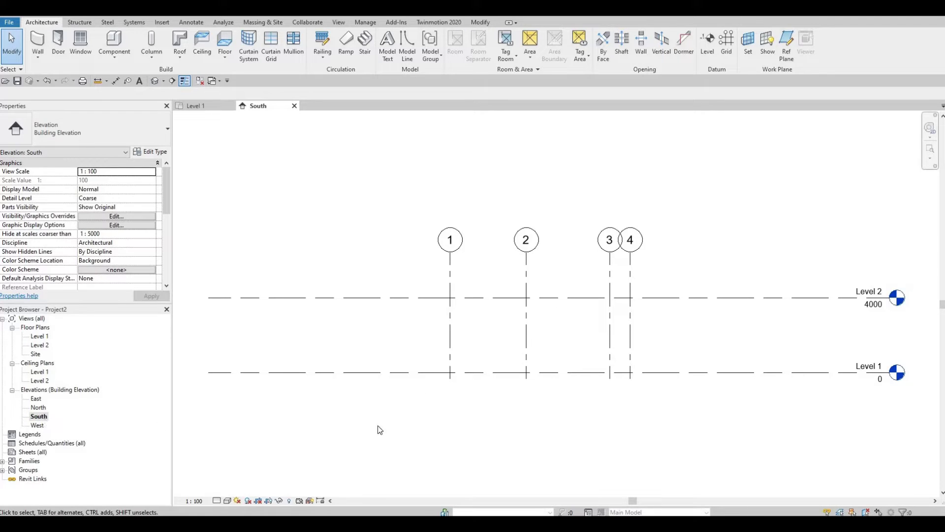
# Step: Set the elevation of Level 2 to 3000 mm and deselect the level
pyautogui.scroll(-2, 601, 342)
pyautogui.scroll(2, 676, 327)
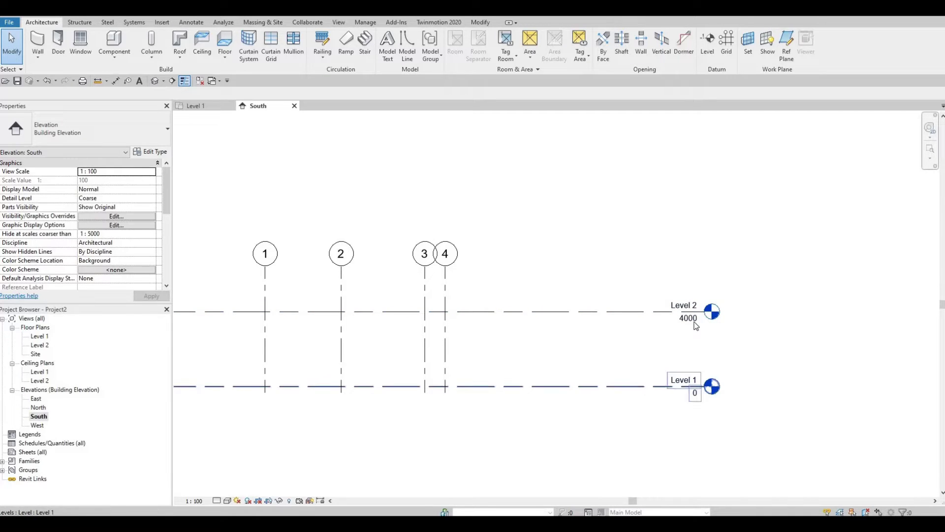
pyautogui.click(695, 320)
pyautogui.click(690, 320)
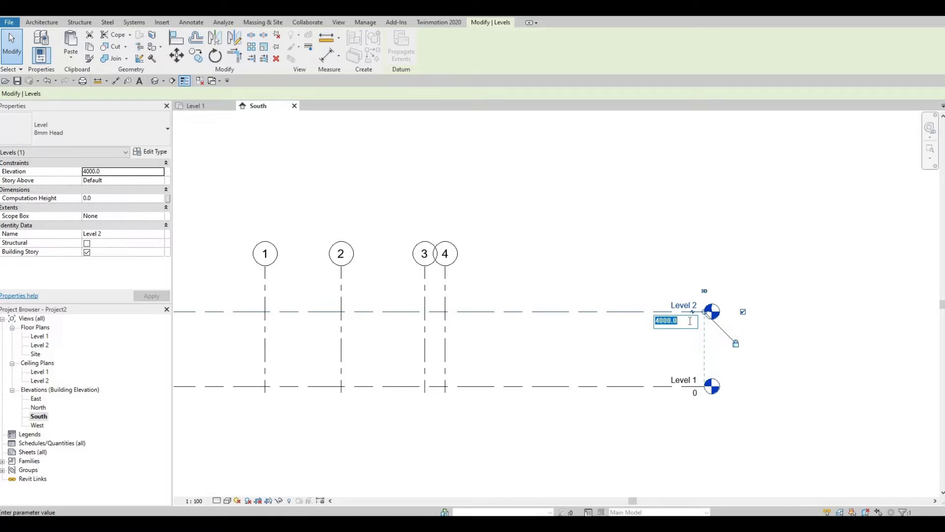
pyautogui.write('3000')
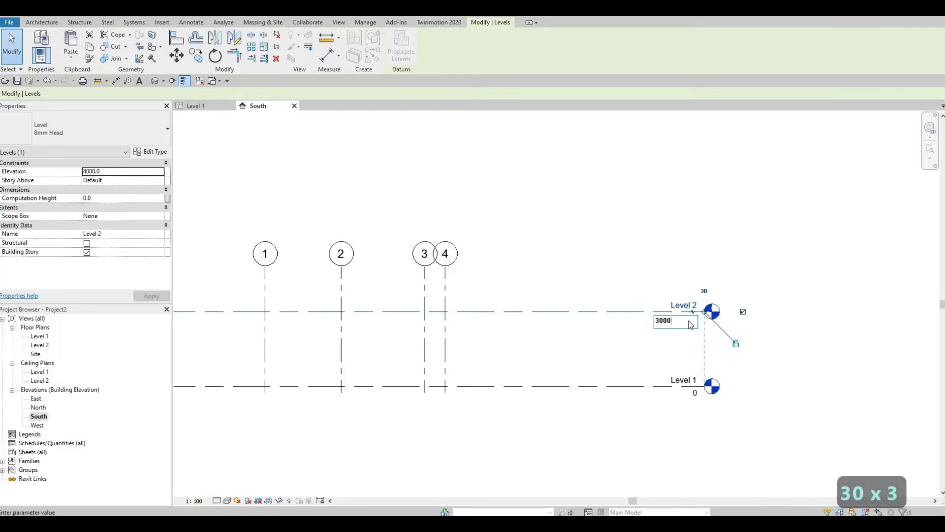
pyautogui.press('Return')
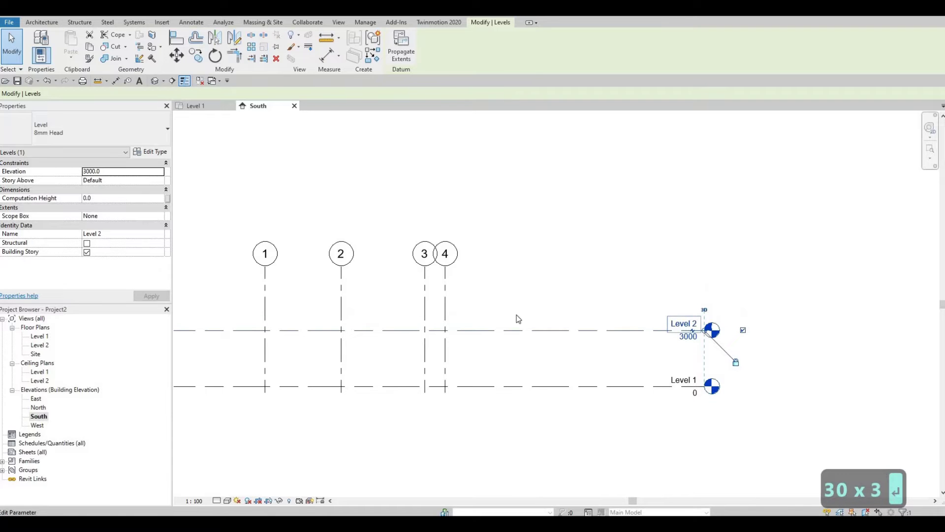
pyautogui.press('Escape')
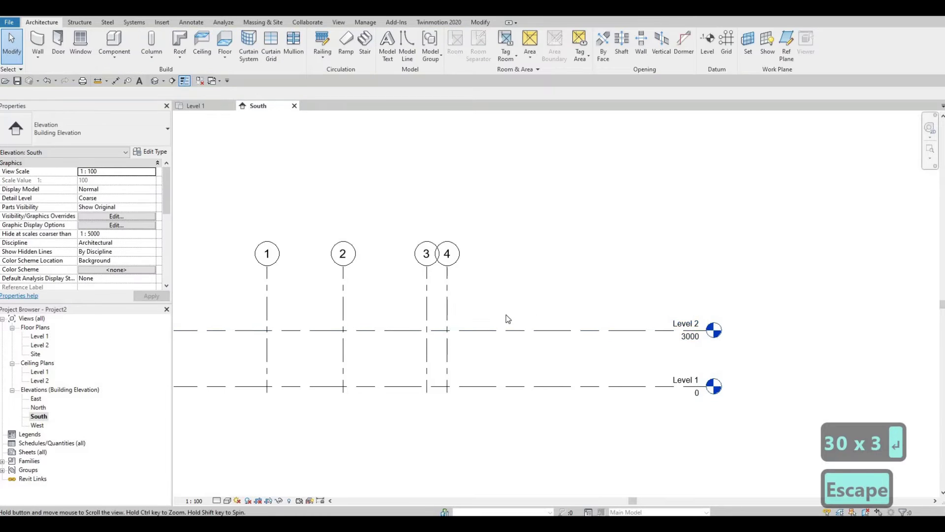
# Step: Copy the Level 2 line 3000 mm vertically upward and end the Copy command
pyautogui.scroll(-1, 546, 305)
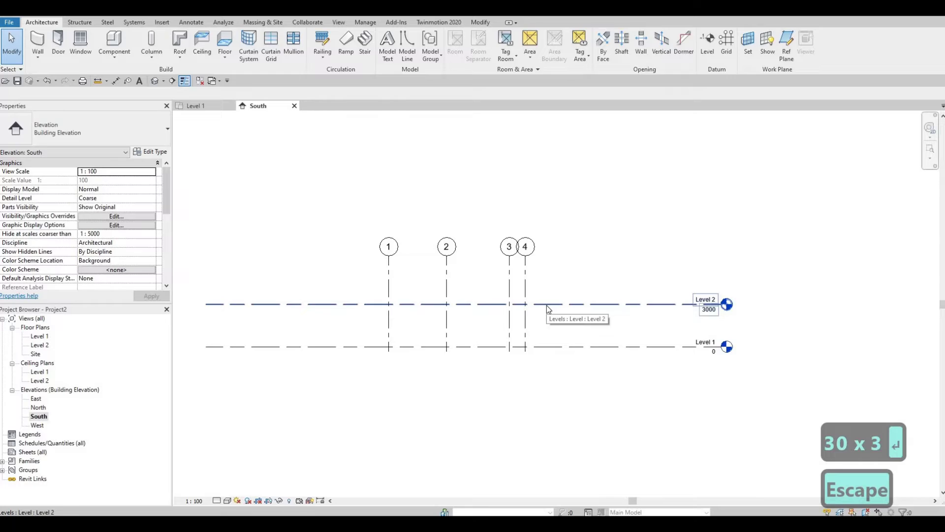
pyautogui.click(546, 305)
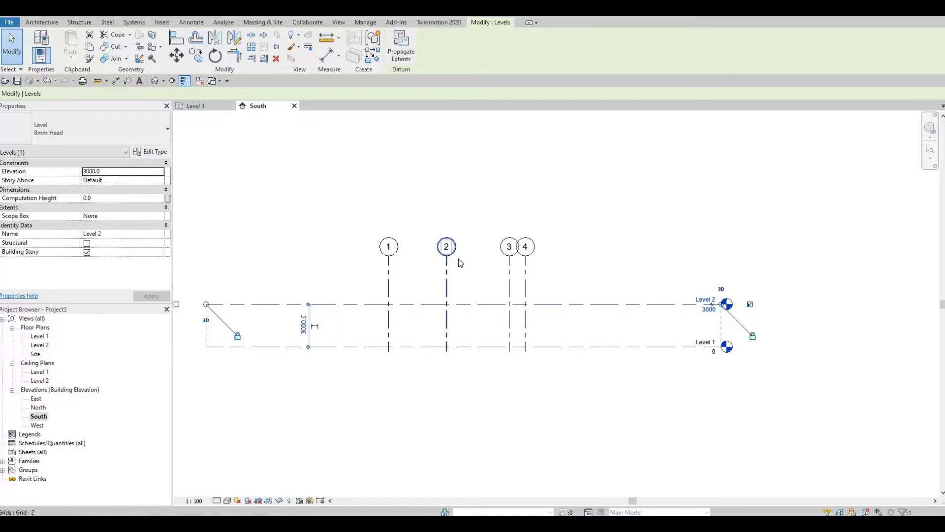
pyautogui.scroll(2, 460, 269)
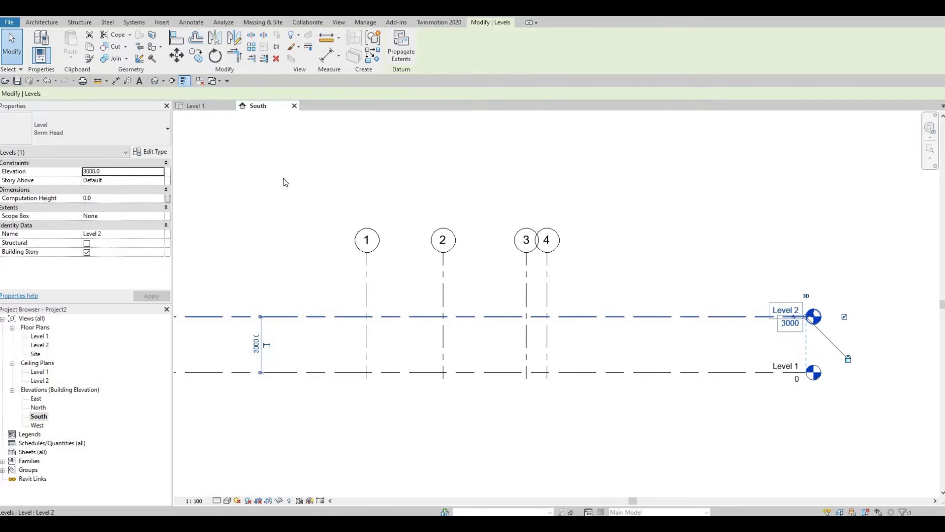
pyautogui.press('c')
pyautogui.press('o')
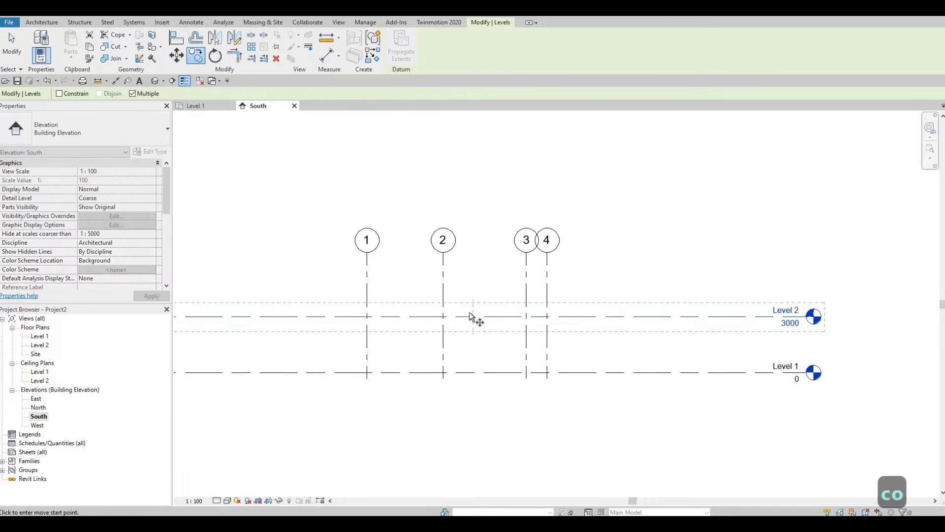
pyautogui.click(469, 316)
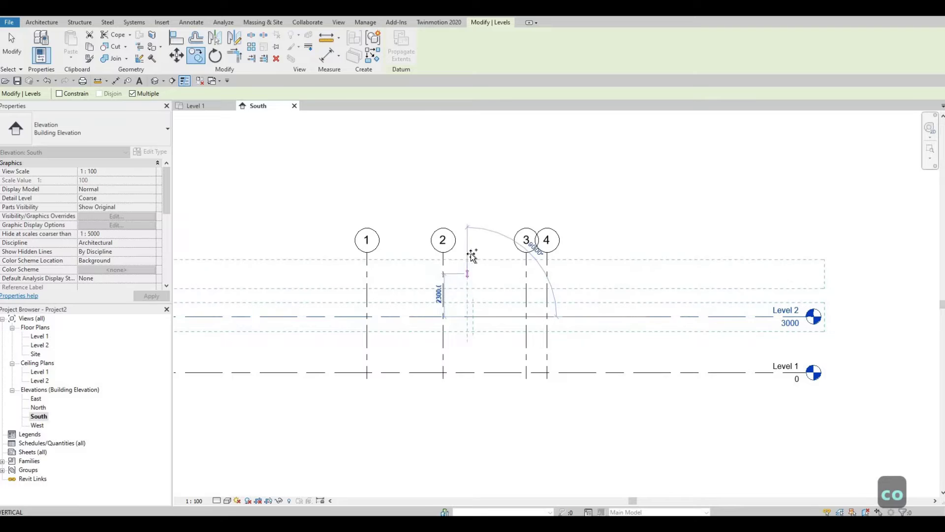
pyautogui.write('3')
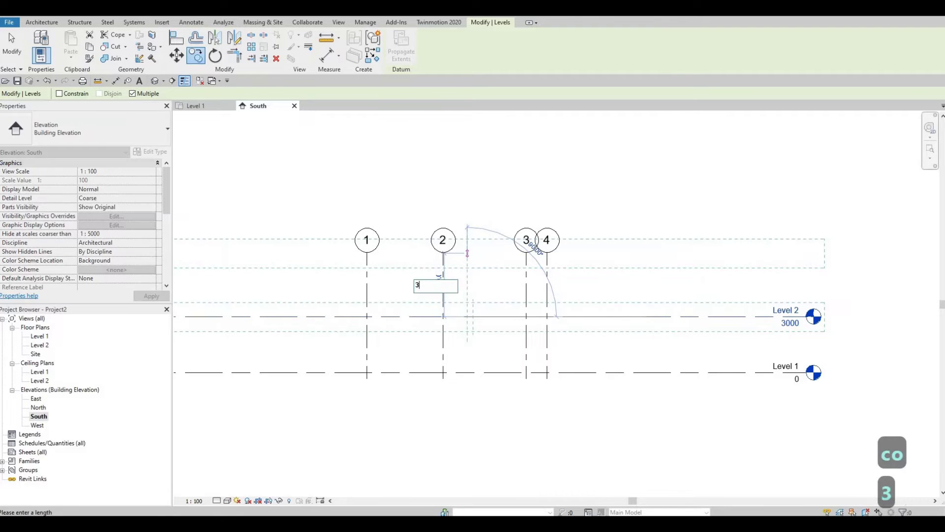
pyautogui.write('000')
pyautogui.press('Return')
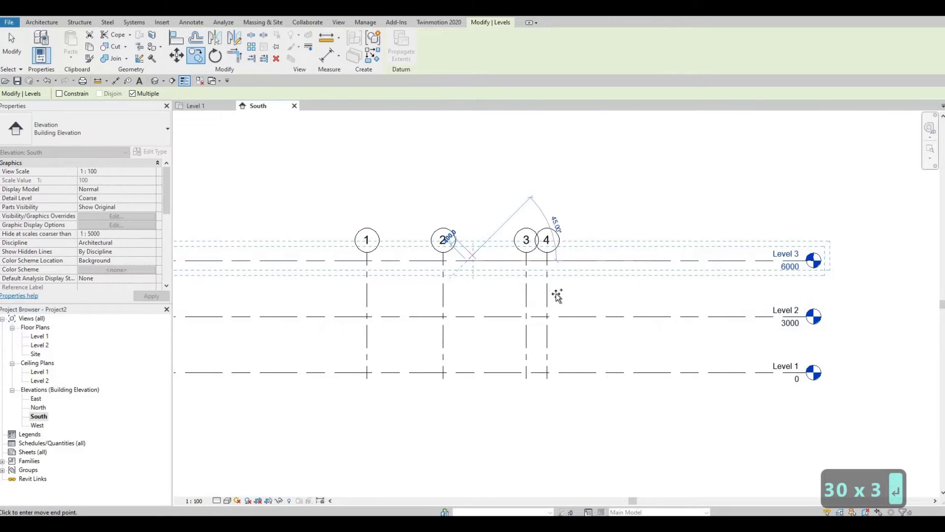
pyautogui.press('Escape')
pyautogui.press('Escape')
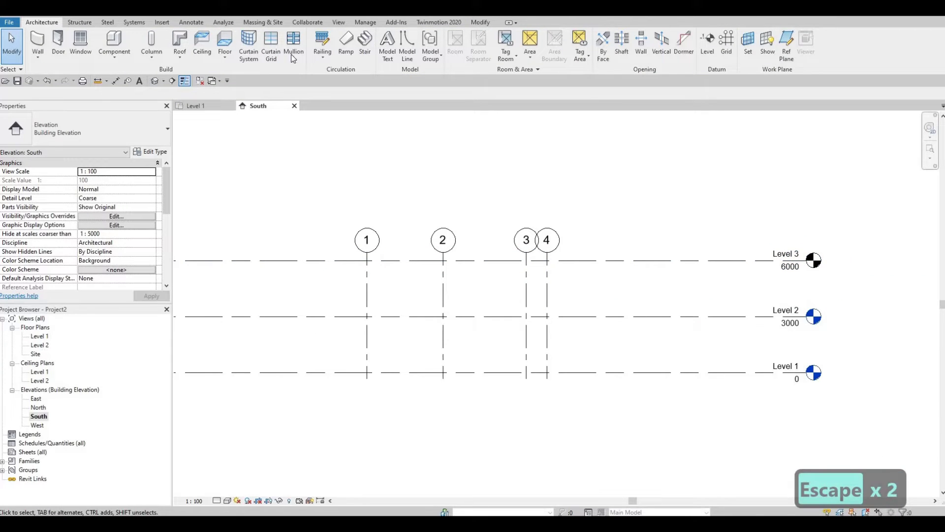
# Step: Create a new floor plan view for the copied Level 3
pyautogui.click(341, 25)
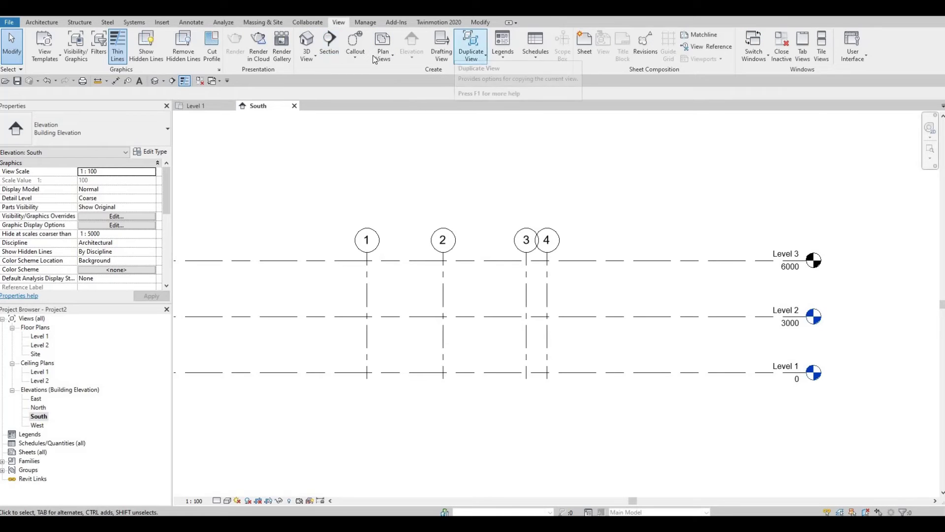
pyautogui.click(390, 59)
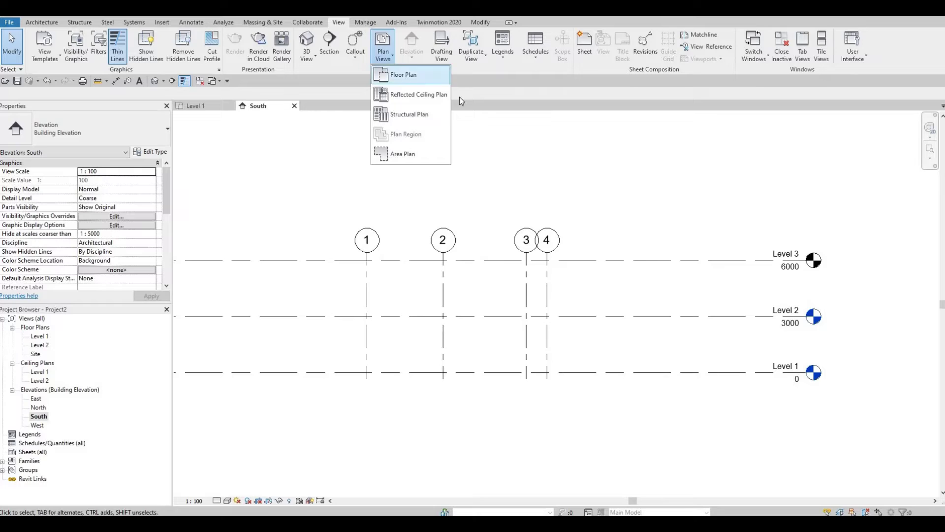
pyautogui.click(406, 74)
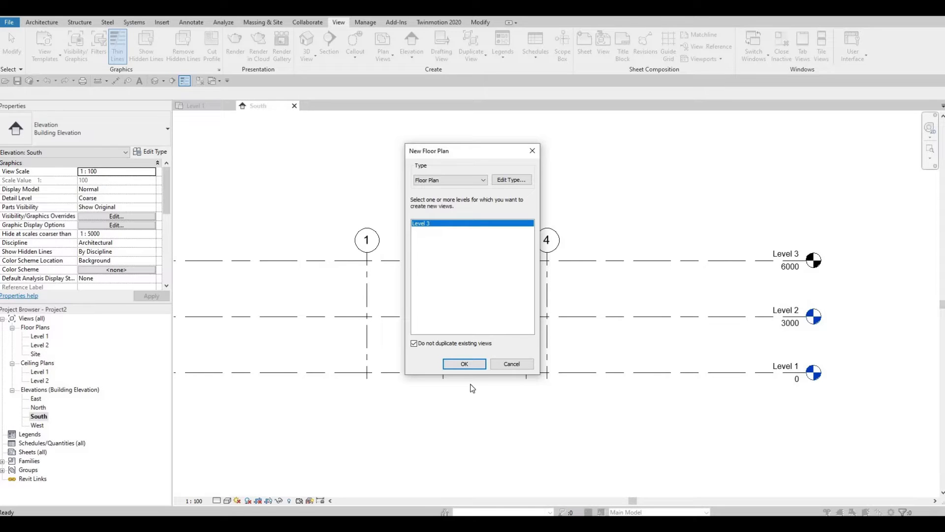
pyautogui.click(465, 364)
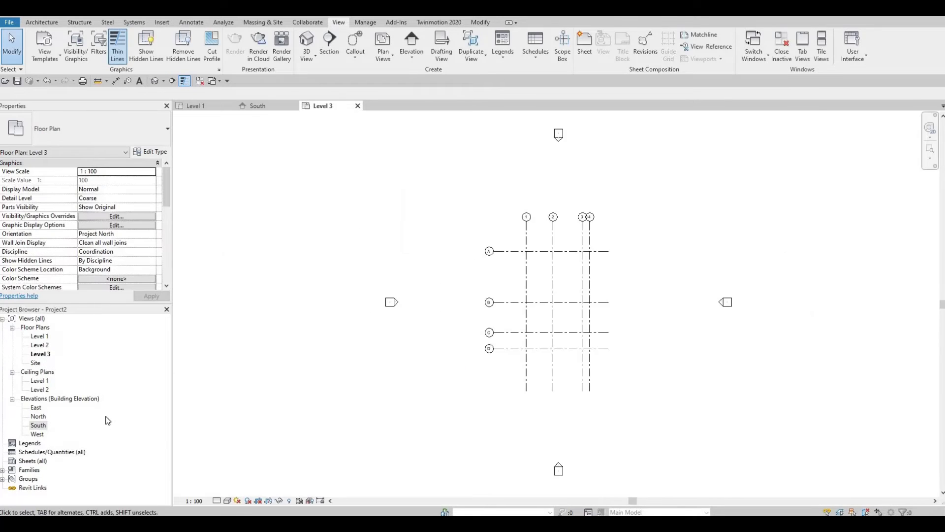
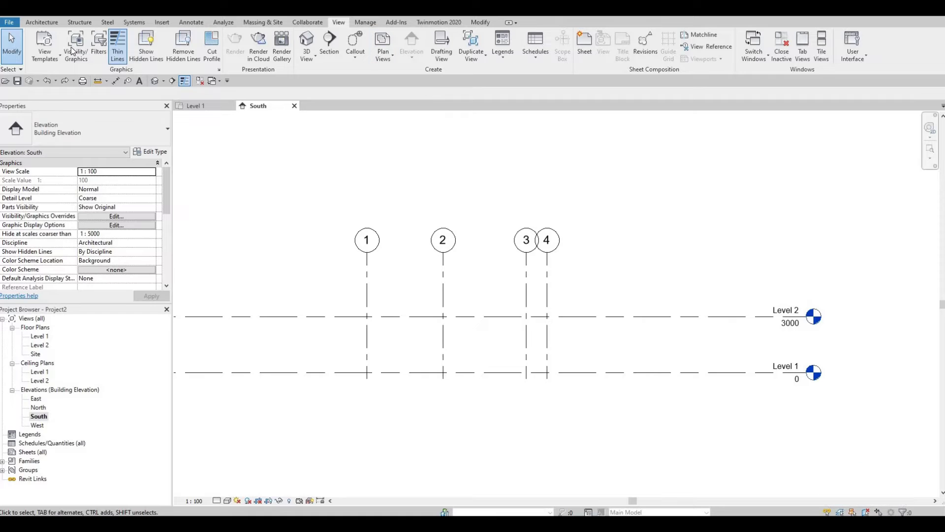
# Step: Draw a new level 3000 mm above Level 2 with Make Plan View enabled, aligning both ends with the existing level lines
pyautogui.scroll(10, 287, 57)
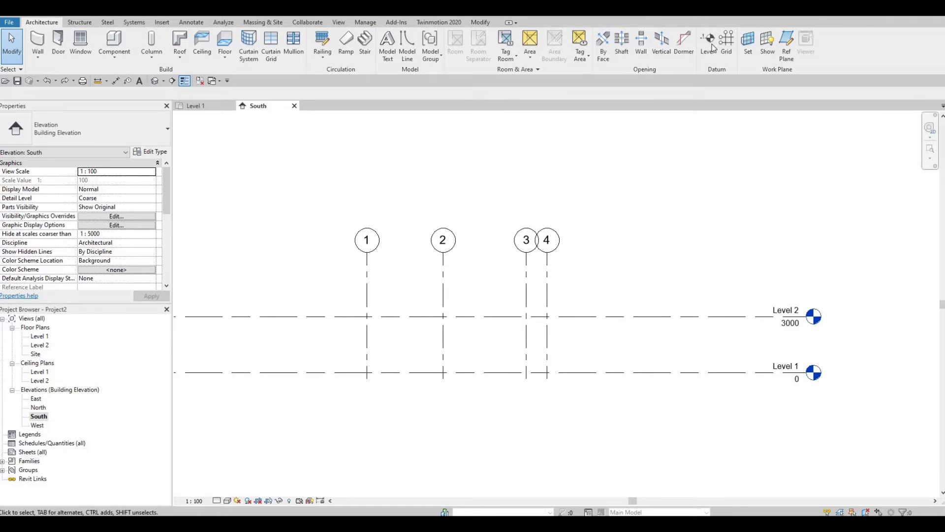
pyautogui.click(726, 47)
pyautogui.click(715, 40)
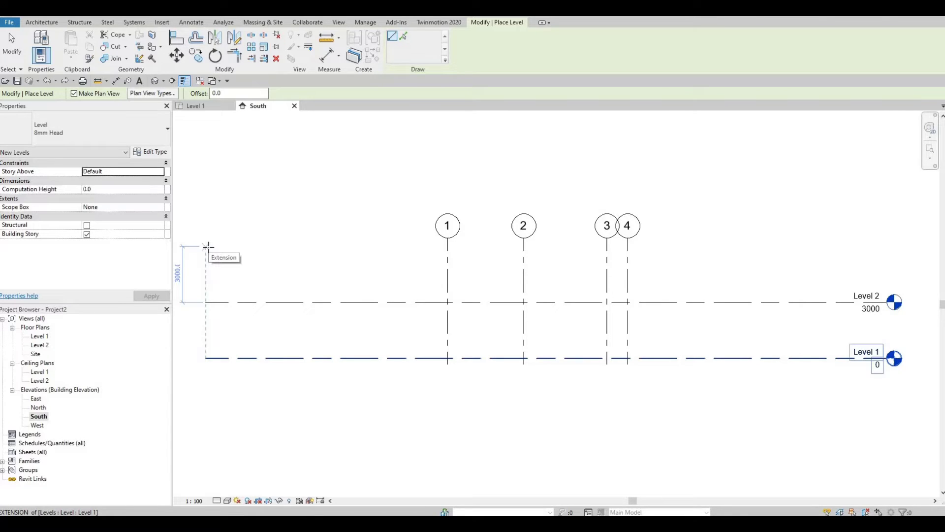
pyautogui.click(206, 246)
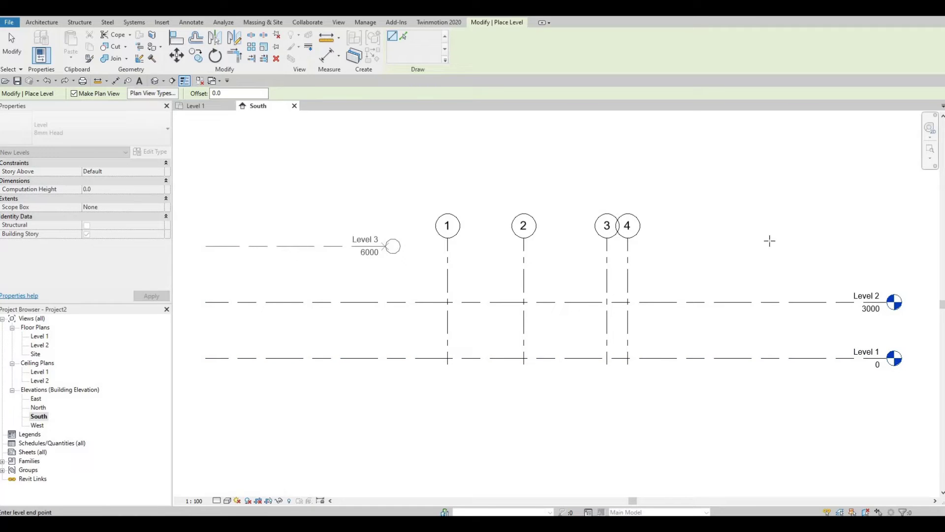
pyautogui.click(886, 245)
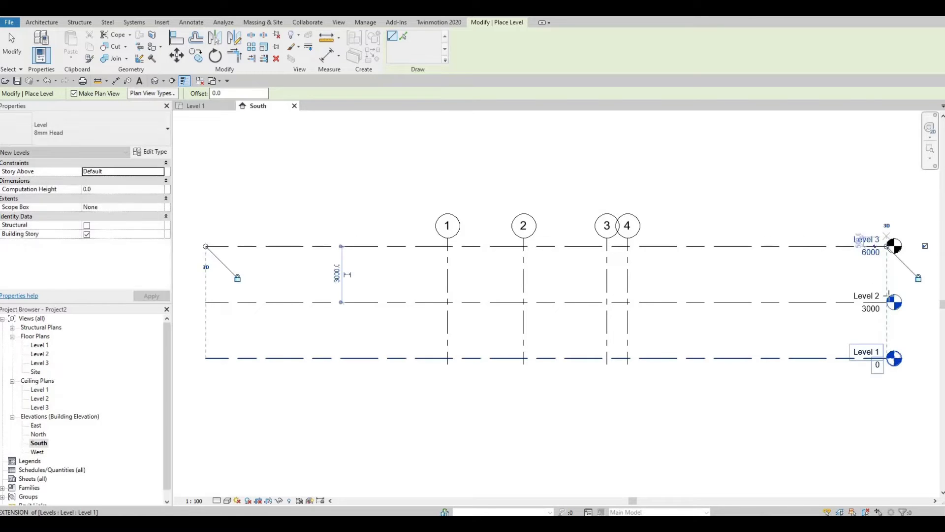
pyautogui.press('Escape')
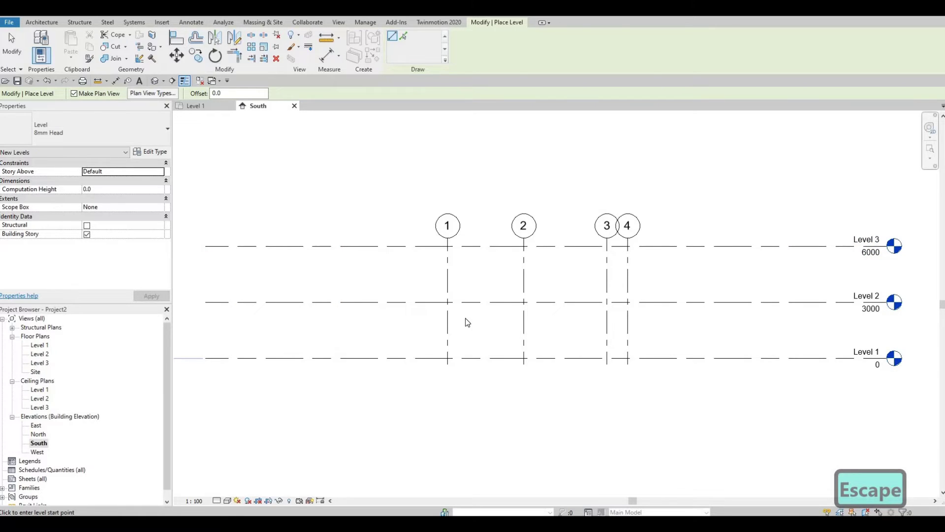
pyautogui.press('Escape')
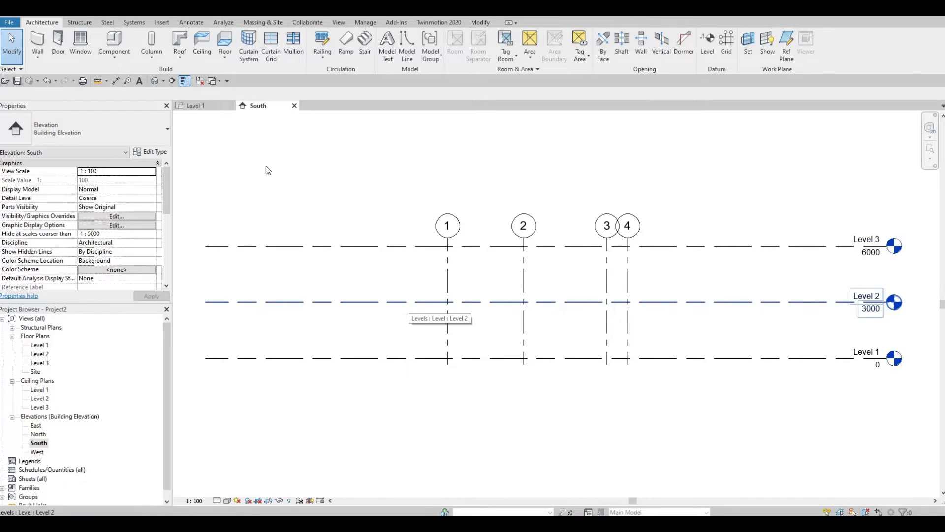
pyautogui.click(369, 302)
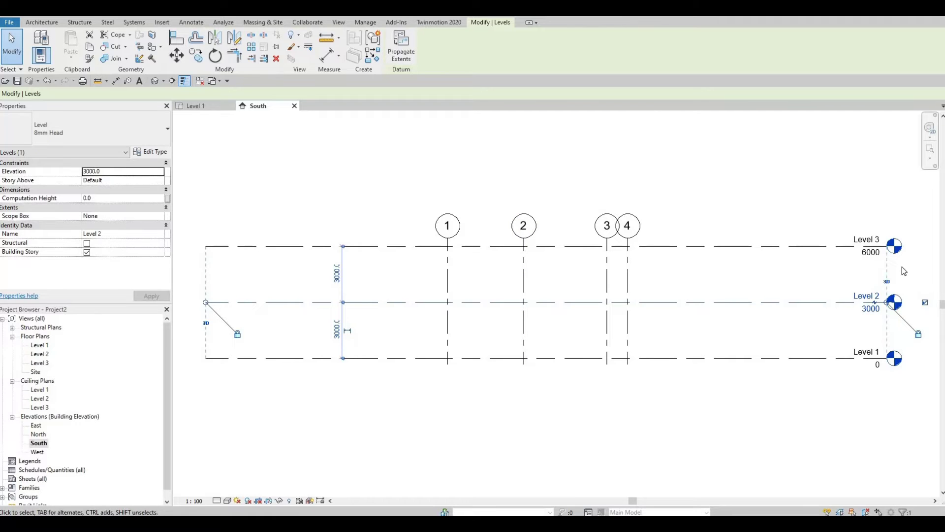
pyautogui.press('Escape')
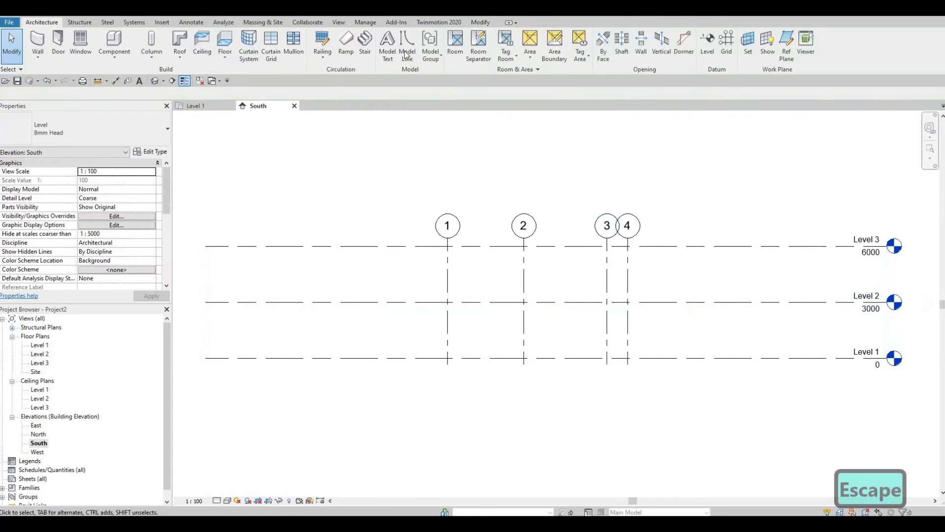
pyautogui.click(338, 22)
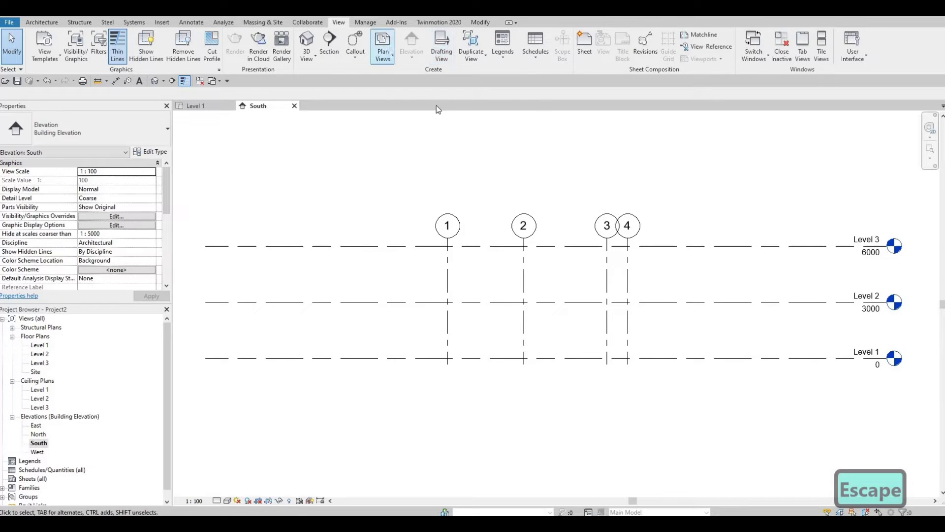
pyautogui.press('Escape')
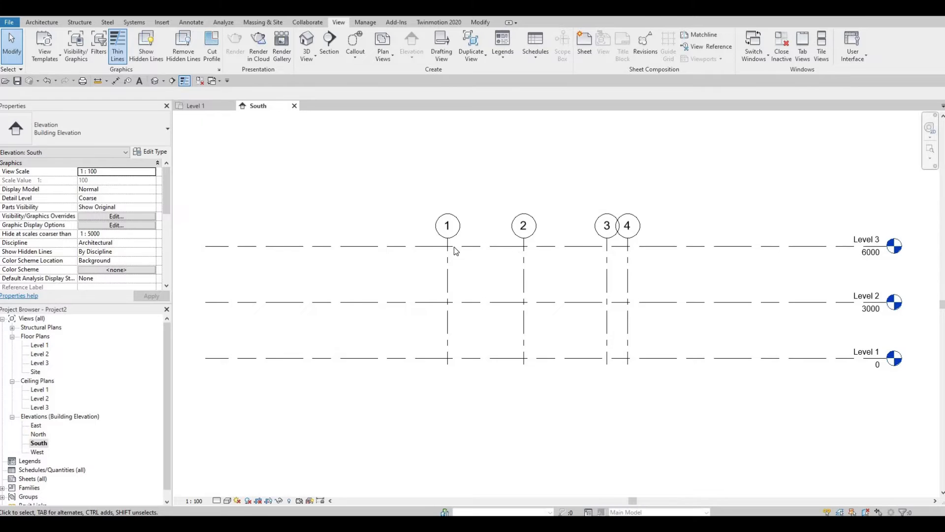
# Step: Stretch the aligned grid lines upward from the bubble end of grid 1 so their heads sit well above Level 3
pyautogui.moveTo(454, 251); pyautogui.dragTo(426, 263, button='middle')
pyautogui.press('Escape')
pyautogui.press('Escape')
pyautogui.click(419, 253)
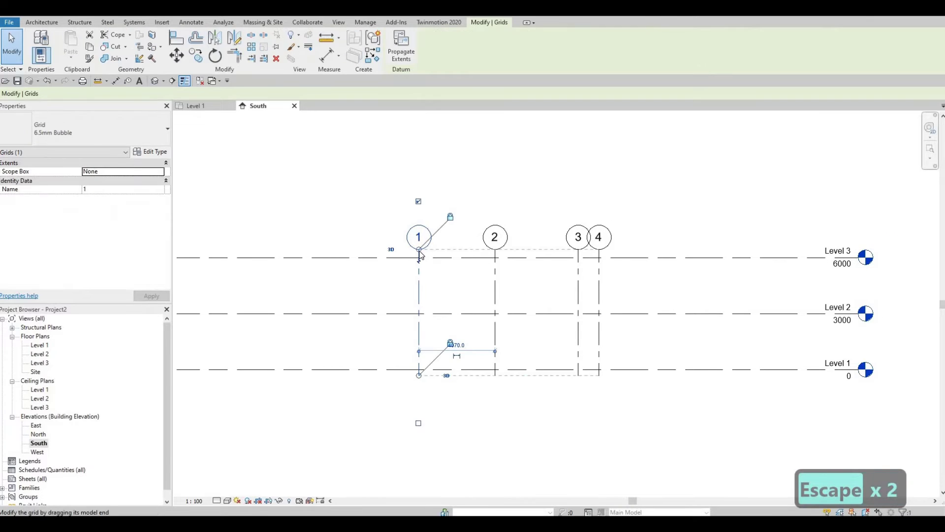
pyautogui.moveTo(419, 238); pyautogui.dragTo(599, 180)
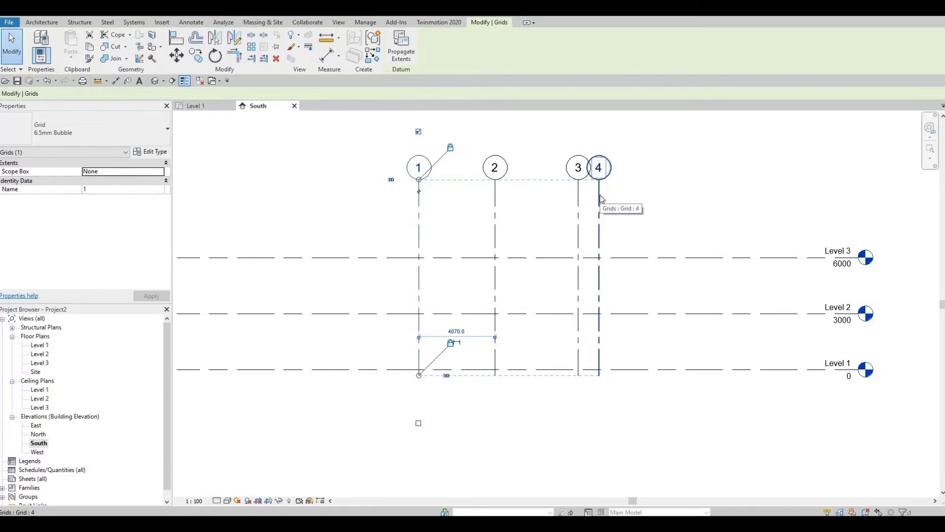
# Step: Add an elbow to the head of grid 4 in the South elevation so its bubble is offset from grid 3
pyautogui.click(601, 198)
pyautogui.click(587, 183)
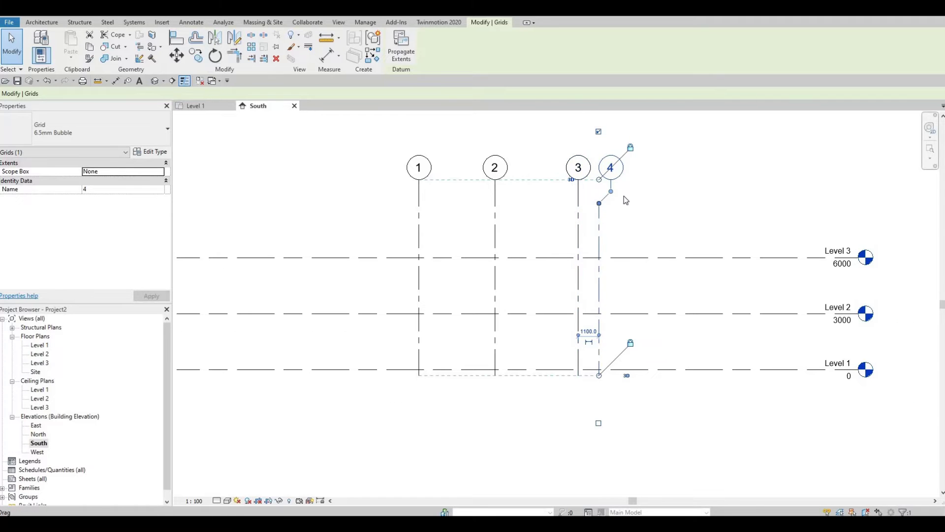
pyautogui.scroll(4, 611, 197)
pyautogui.scroll(-1, 608, 207)
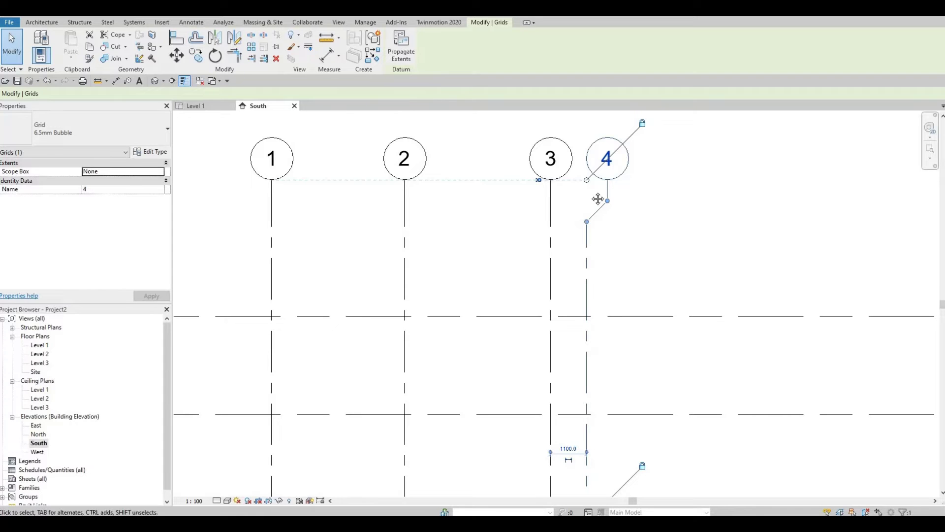
pyautogui.press('Escape')
pyautogui.scroll(-5, 600, 207)
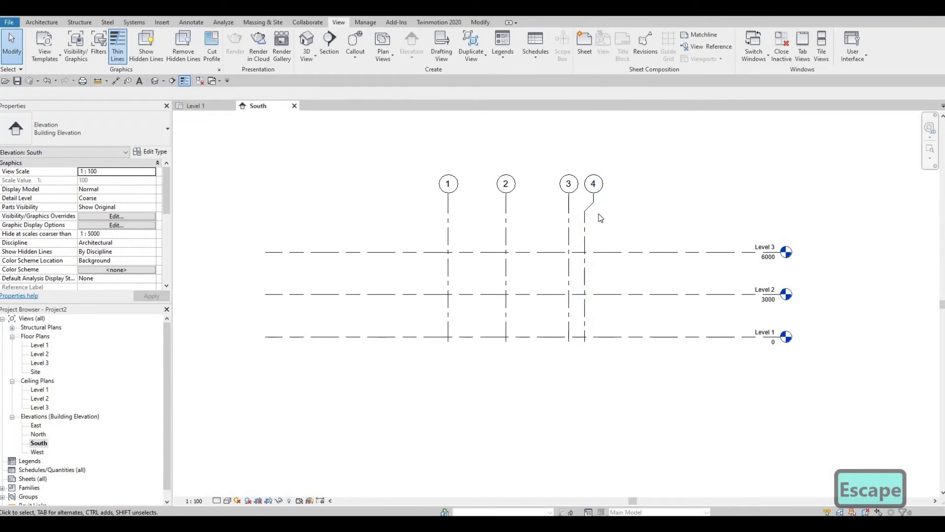
pyautogui.press('Escape')
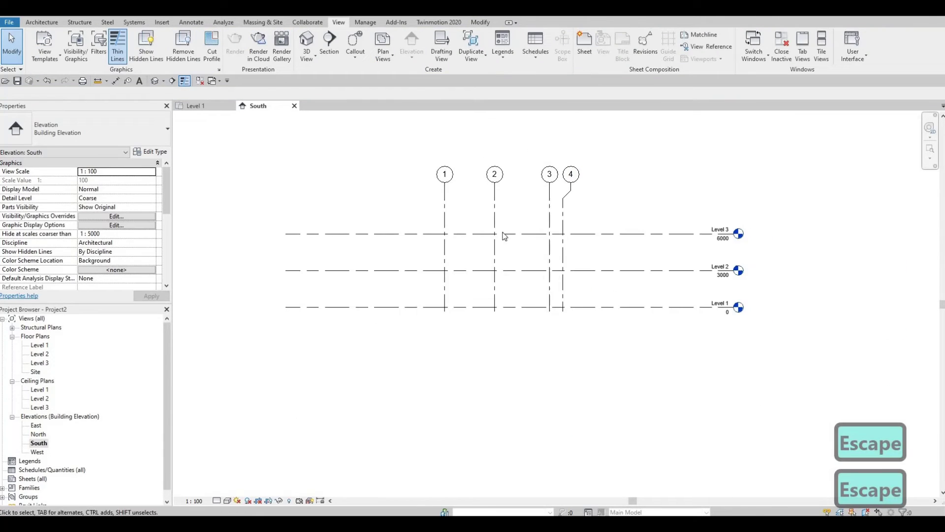
# Step: In the Level 1 floor plan, place a continuous aligned dimension string across grids 1, 2, 3 and 4 just above grid A
pyautogui.doubleClick(39, 345)
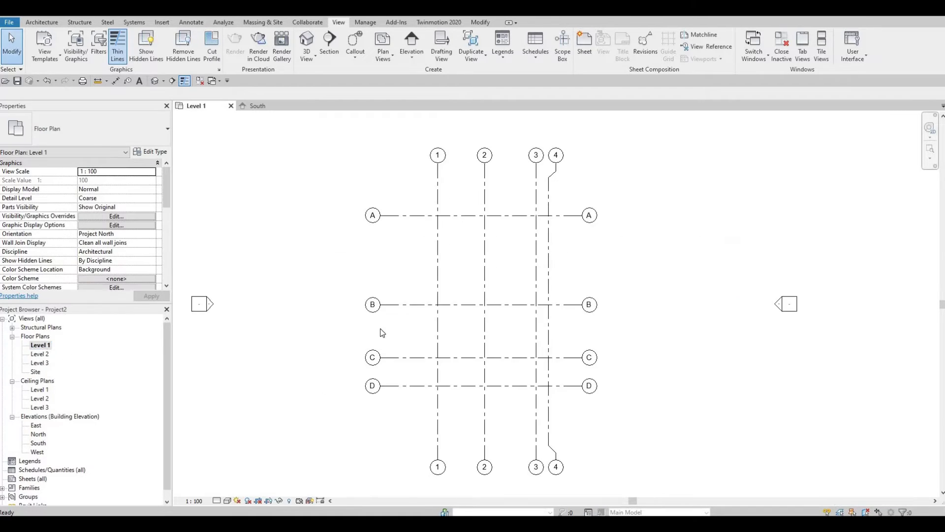
pyautogui.moveTo(538, 367); pyautogui.dragTo(541, 358, button='middle')
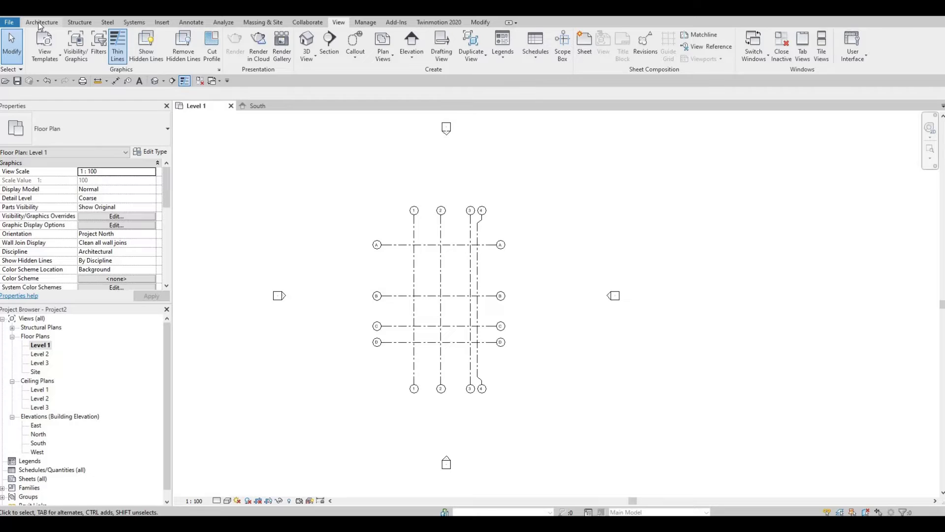
pyautogui.click(41, 23)
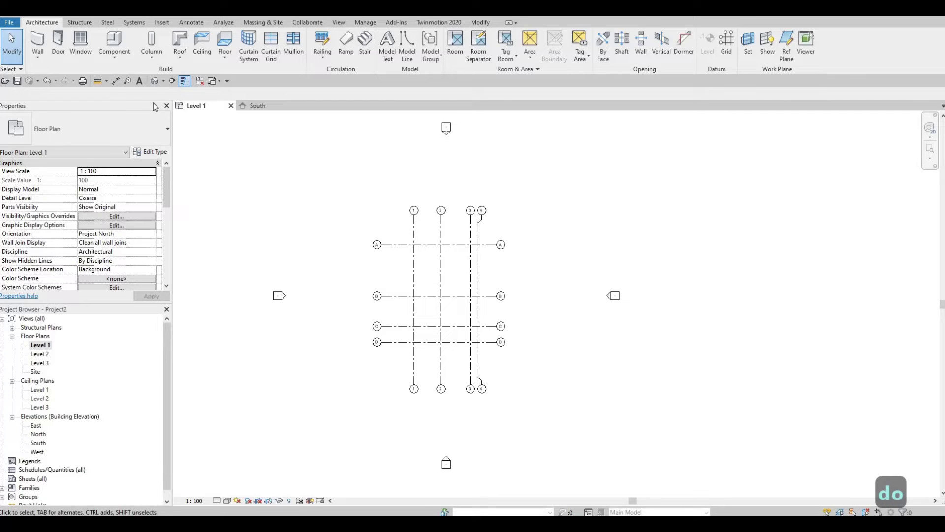
pyautogui.click(118, 81)
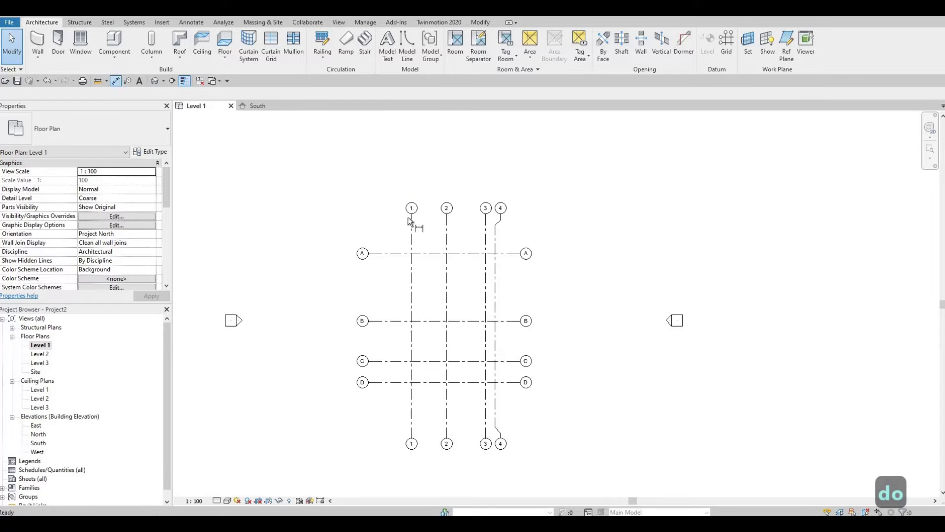
pyautogui.scroll(2, 432, 223)
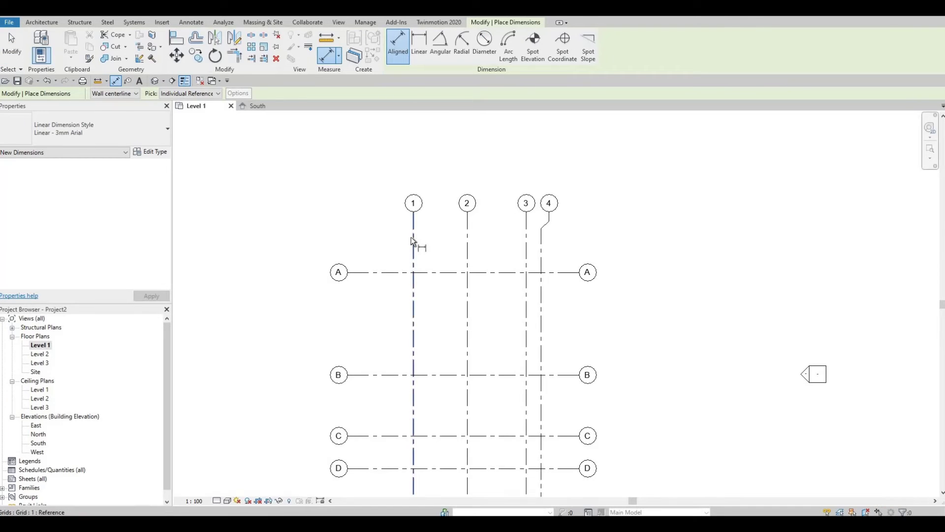
pyautogui.click(413, 236)
pyautogui.click(465, 241)
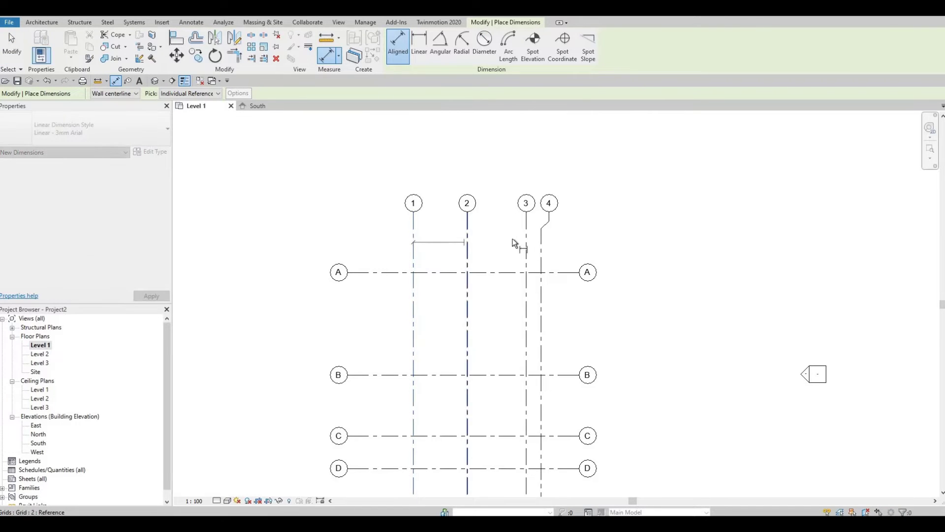
pyautogui.click(526, 241)
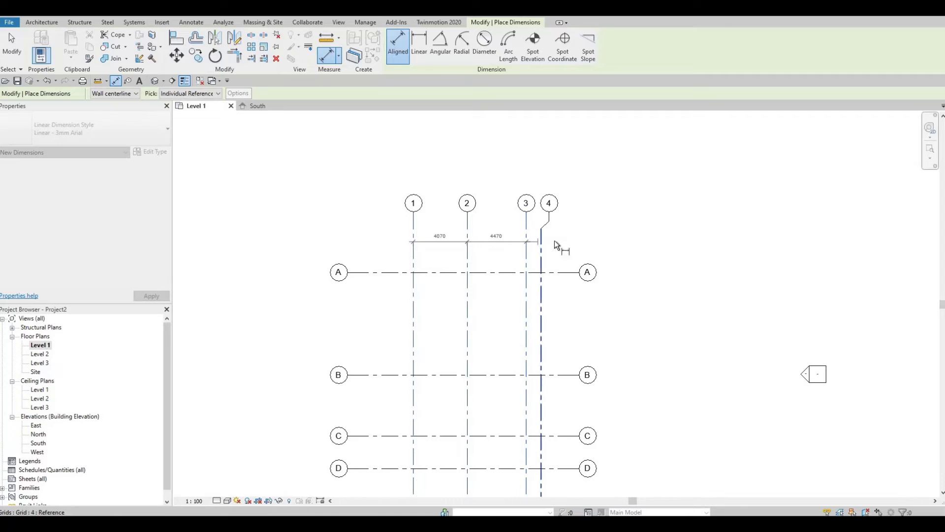
pyautogui.click(589, 245)
pyautogui.click(589, 245)
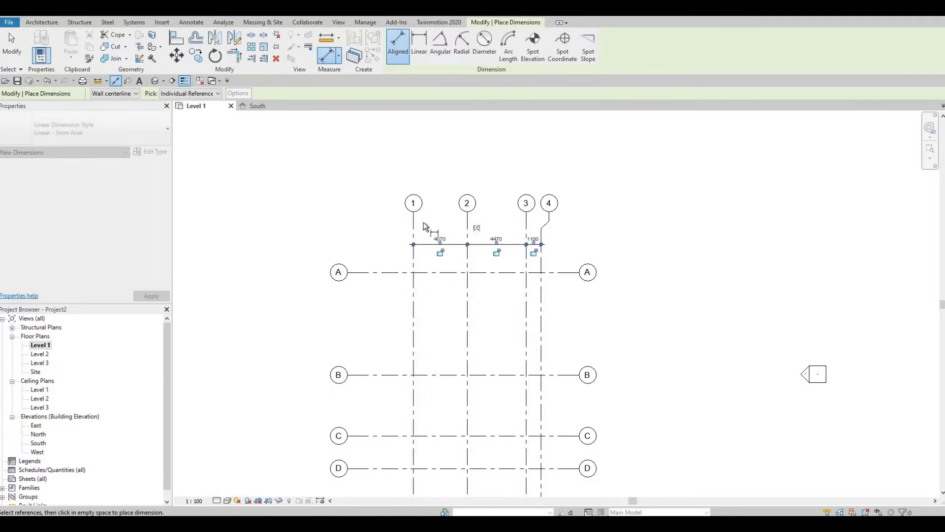
# Step: Add an overall aligned dimension from grid 1 to grid 4 above the dimension string and end the command
pyautogui.click(415, 227)
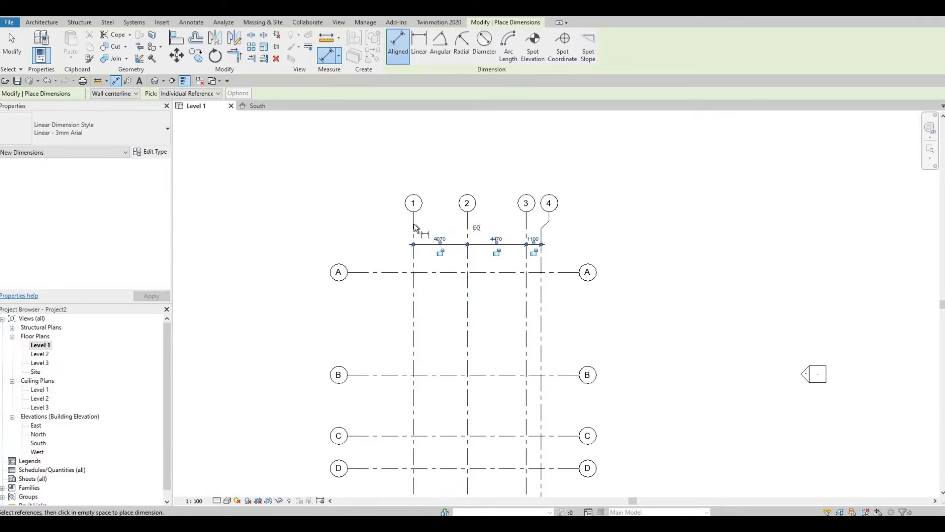
pyautogui.click(544, 224)
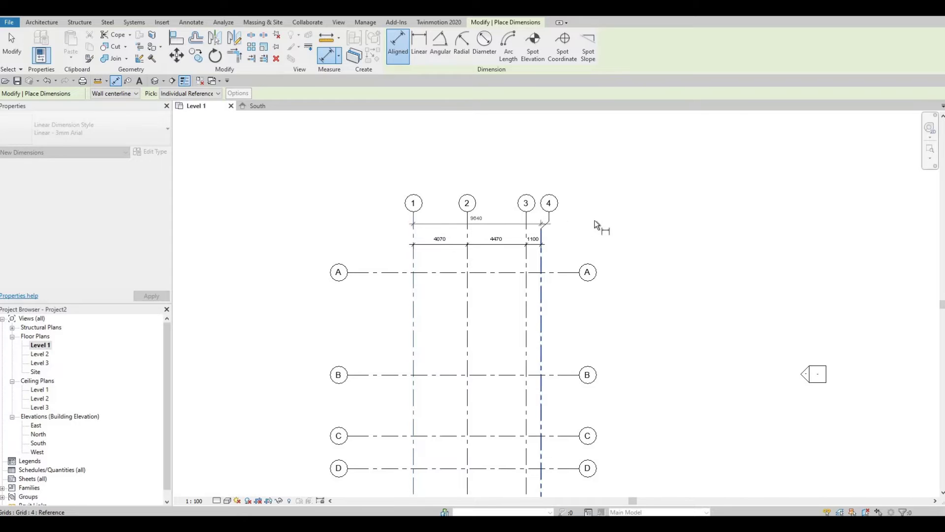
pyautogui.click(554, 220)
pyautogui.scroll(4, 552, 216)
pyautogui.press('Escape')
pyautogui.press('Escape')
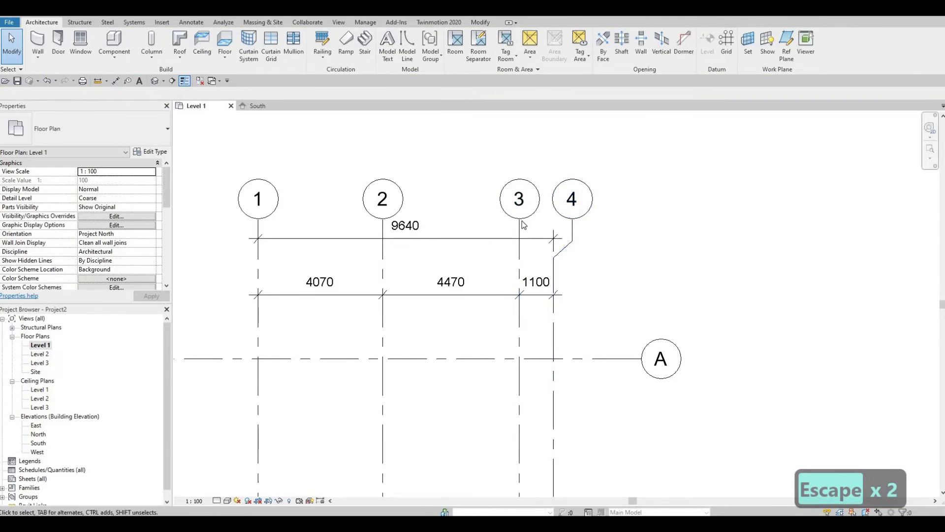
# Step: Stretch the upper ends of the aligned grids 1 to 4 further above grid A from grid 3's bubble end
pyautogui.click(518, 226)
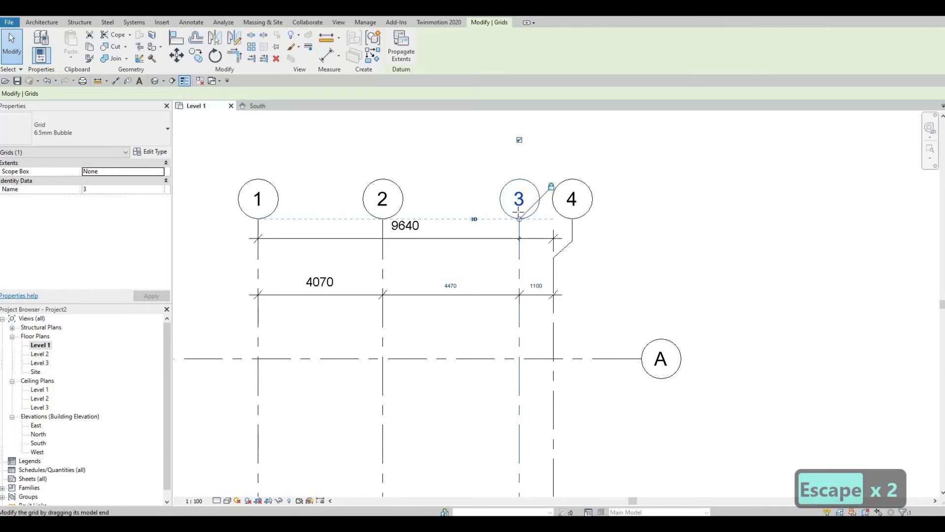
pyautogui.moveTo(518, 213); pyautogui.dragTo(510, 149)
pyautogui.moveTo(275, 154); pyautogui.dragTo(307, 176, button='middle')
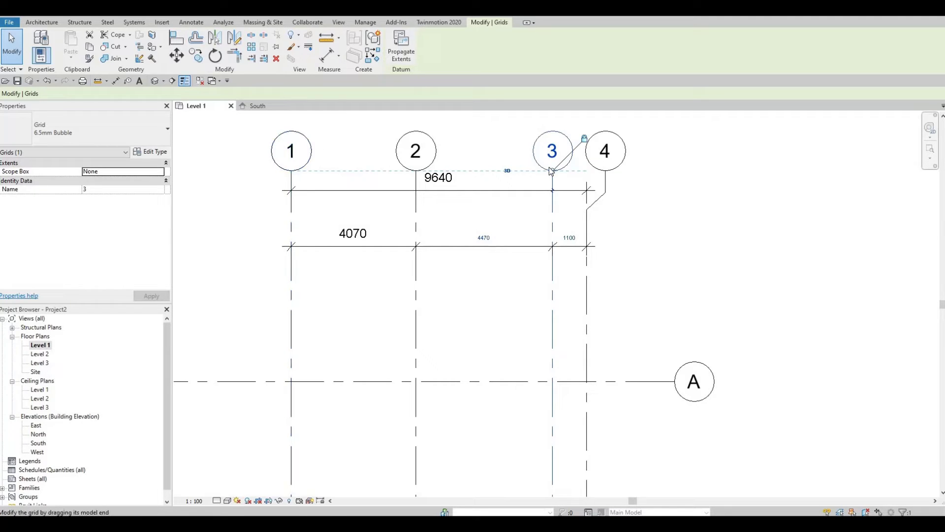
pyautogui.click(460, 247)
pyautogui.press('Escape')
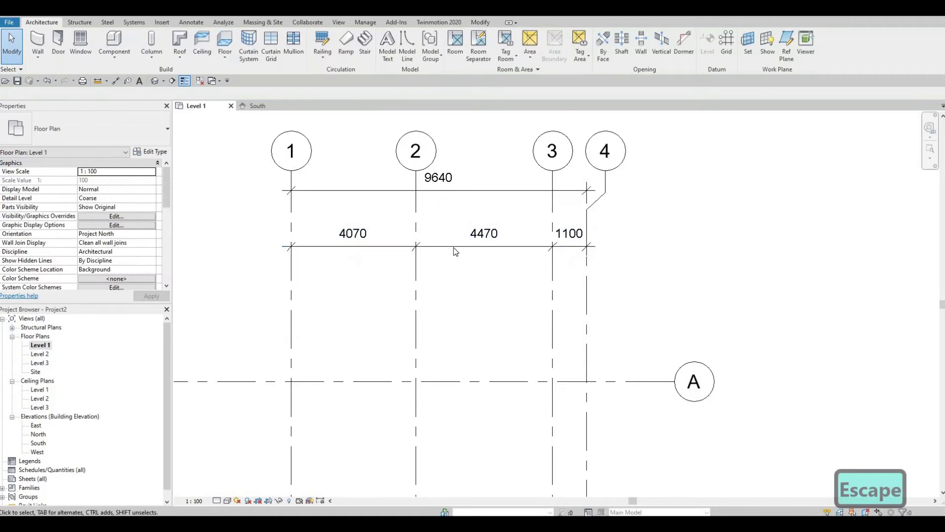
pyautogui.press('Escape')
# Step: Move the individual dimension string and the overall dimension down, away from the upper bubbles of grids 1 to 4
pyautogui.moveTo(456, 268); pyautogui.dragTo(460, 325)
pyautogui.click(456, 189)
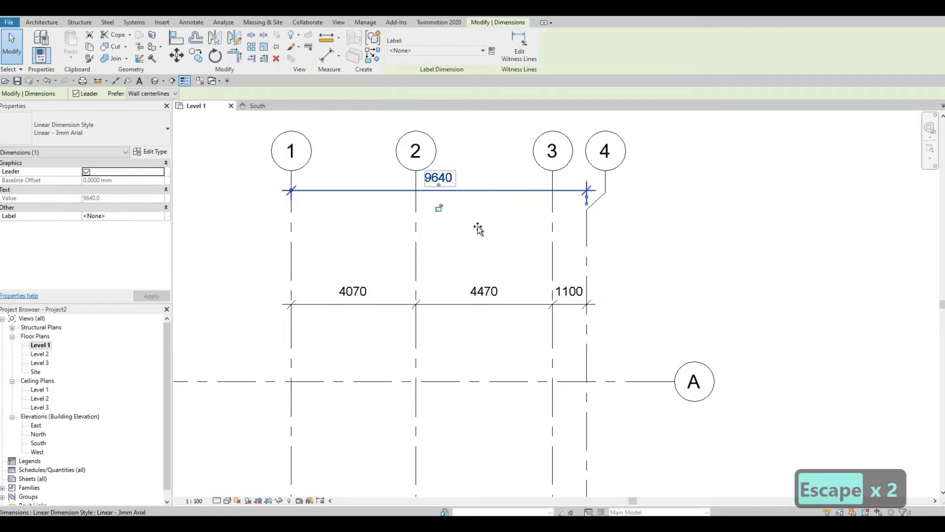
pyautogui.moveTo(439, 239); pyautogui.dragTo(495, 254)
# Step: Shorten the lower ends of the aligned grids 1 to 4 from grid 4's end so their bubbles sit closer to grid D
pyautogui.scroll(-3, 522, 198)
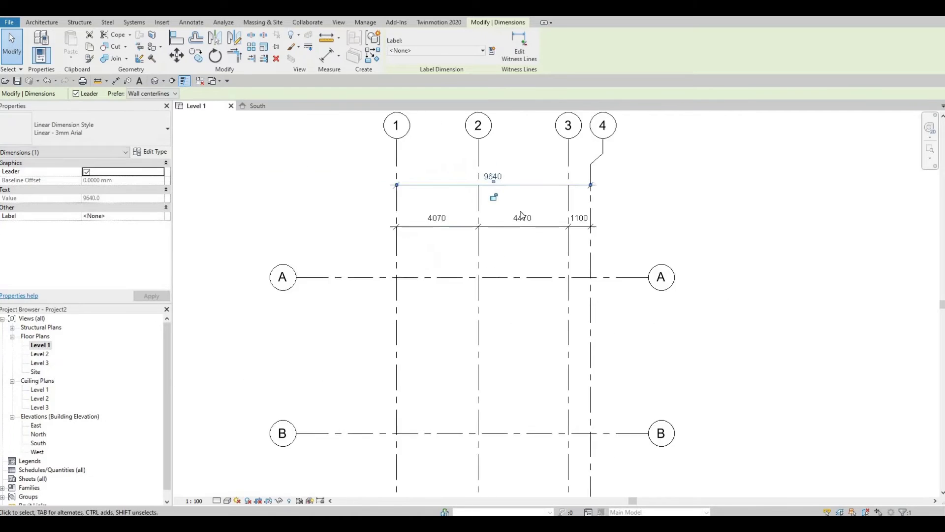
pyautogui.scroll(-3, 521, 212)
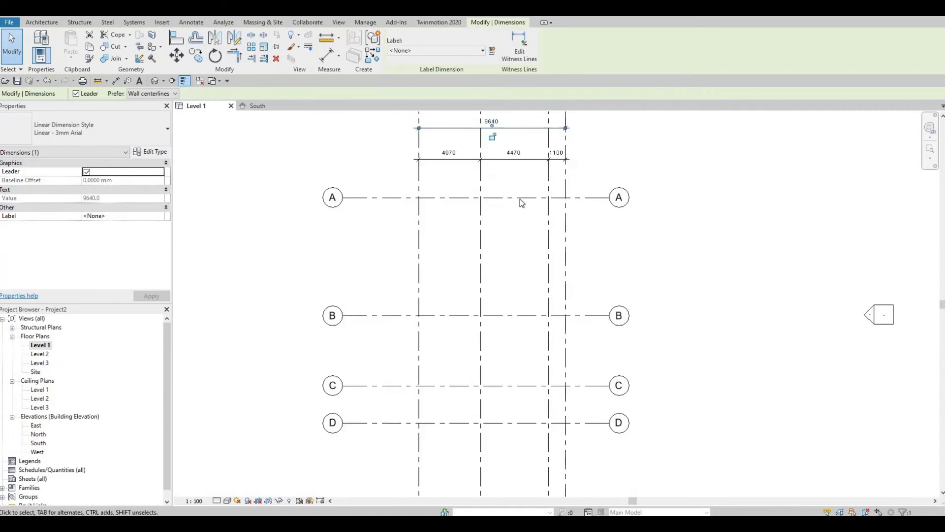
pyautogui.scroll(-3, 521, 201)
pyautogui.scroll(2, 561, 368)
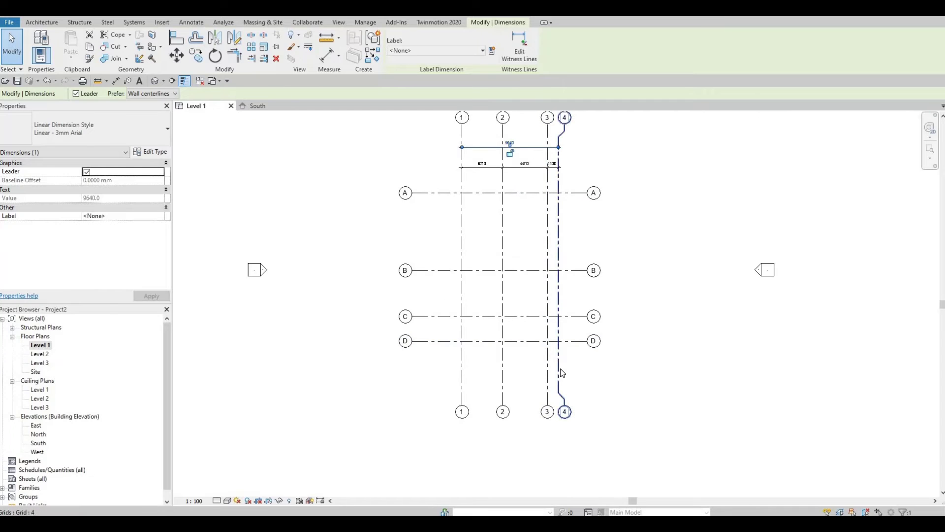
pyautogui.click(560, 369)
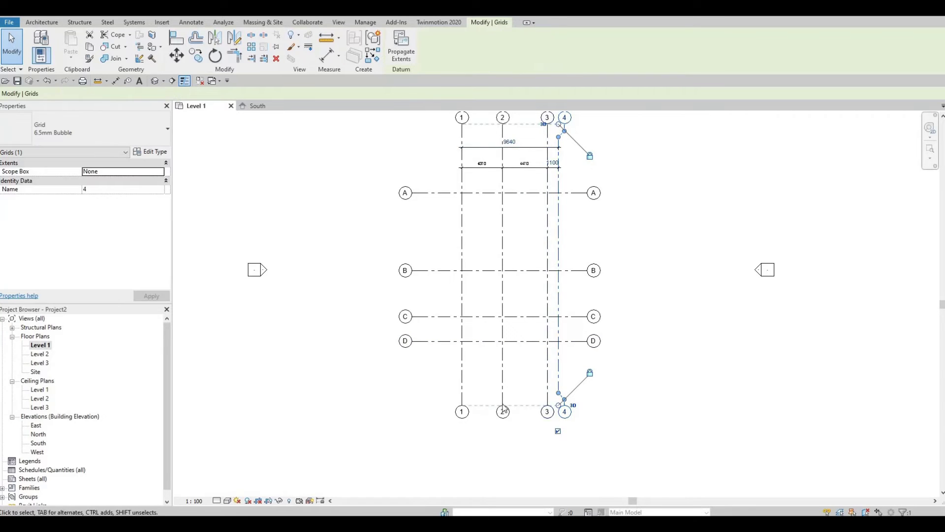
pyautogui.scroll(2, 503, 408)
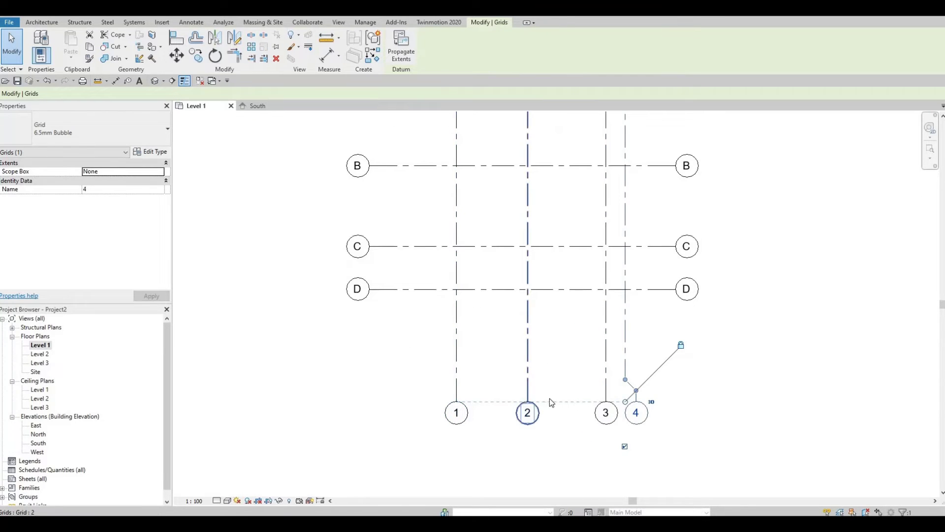
pyautogui.moveTo(625, 403); pyautogui.dragTo(547, 341)
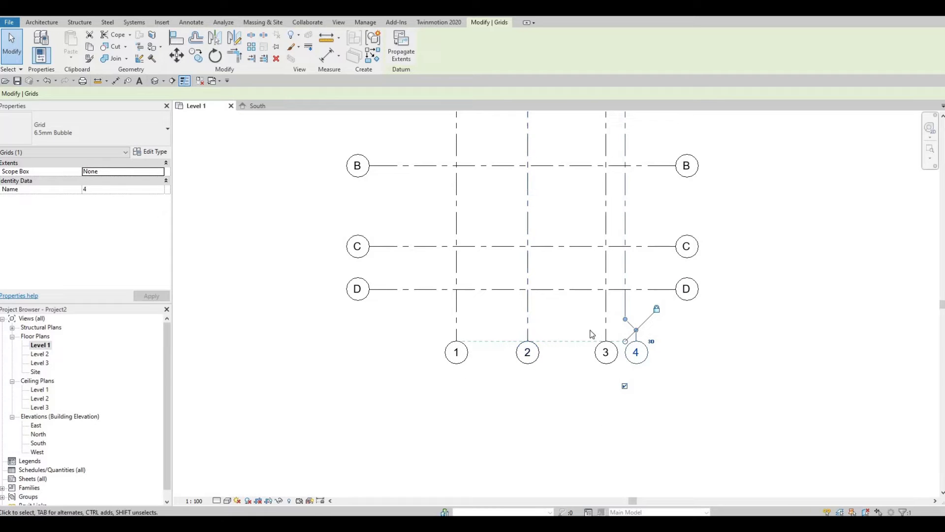
pyautogui.scroll(-2, 524, 365)
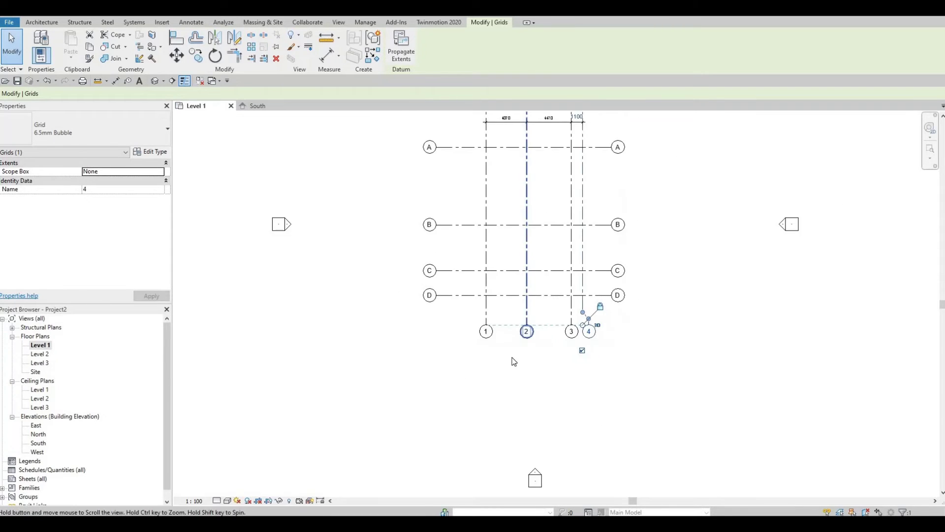
pyautogui.scroll(4, 502, 367)
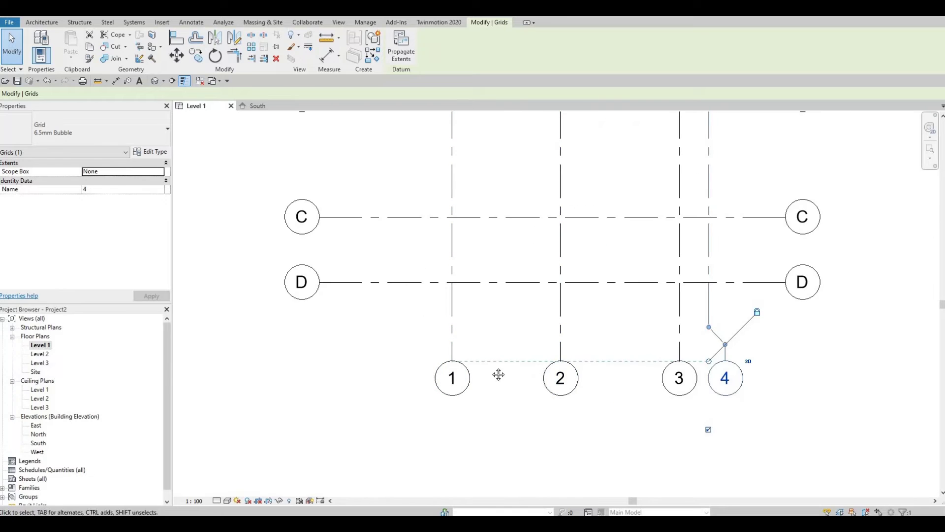
pyautogui.press('Escape')
# Step: Place a continuous aligned dimension string down grids A, B, C and D, just outside grid 1
pyautogui.scroll(-5, 475, 315)
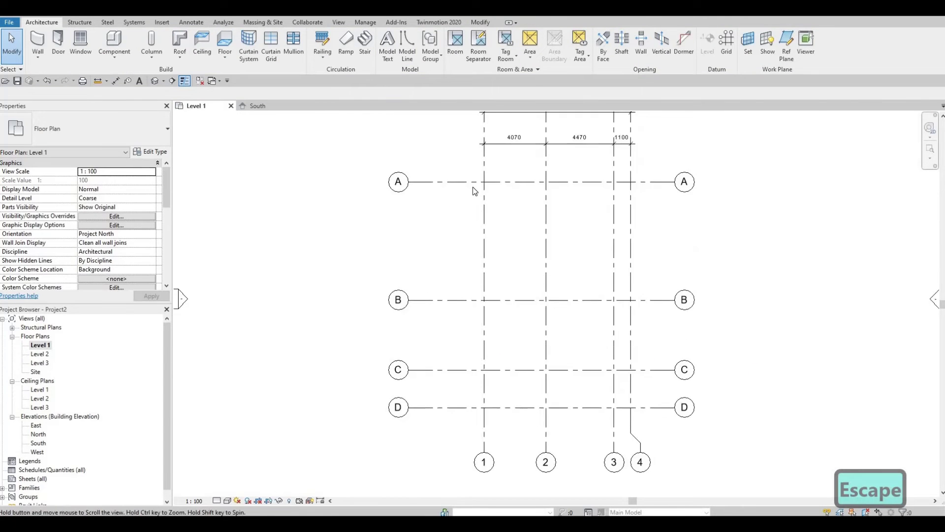
pyautogui.scroll(3, 469, 292)
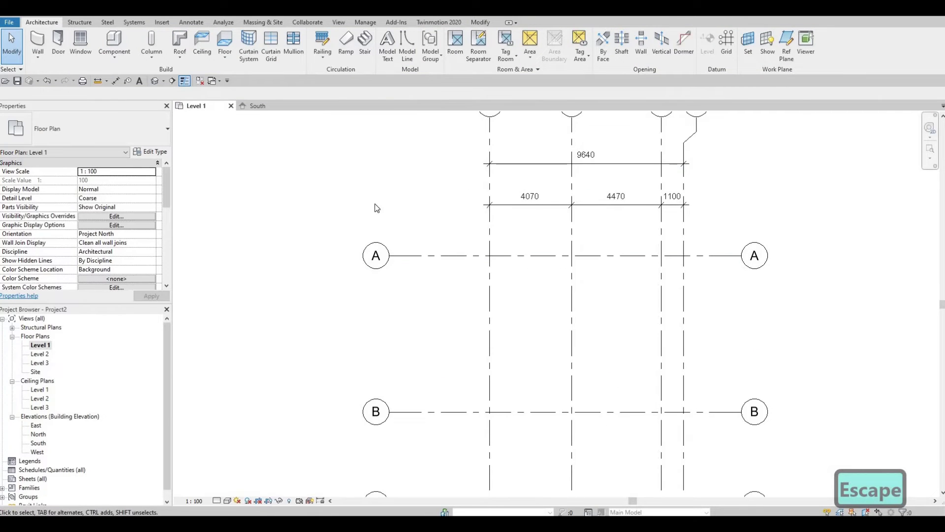
pyautogui.click(116, 80)
pyautogui.click(457, 412)
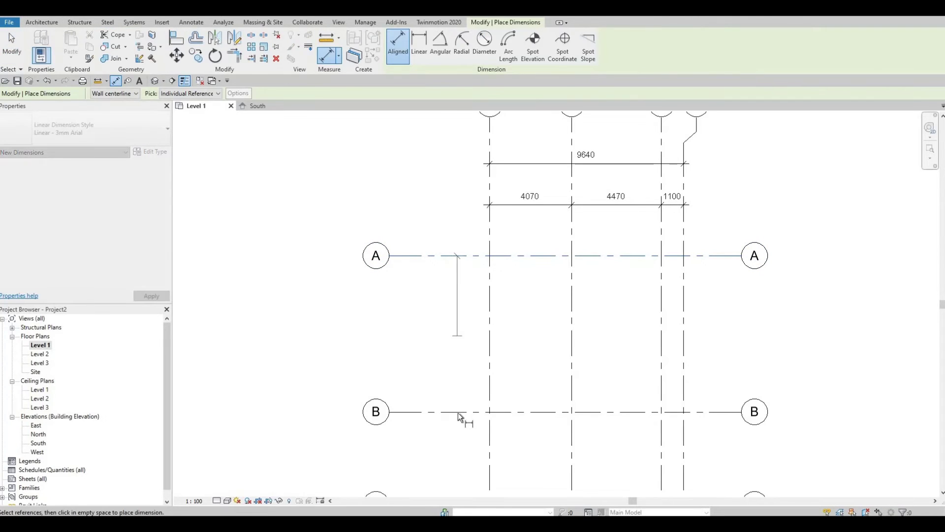
pyautogui.moveTo(467, 390); pyautogui.dragTo(470, 280, button='middle')
pyautogui.click(468, 392)
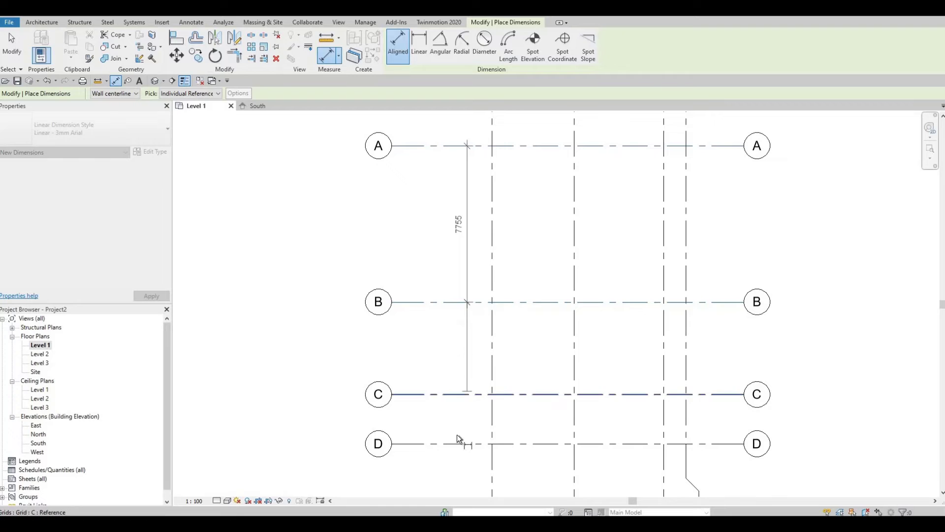
pyautogui.click(470, 446)
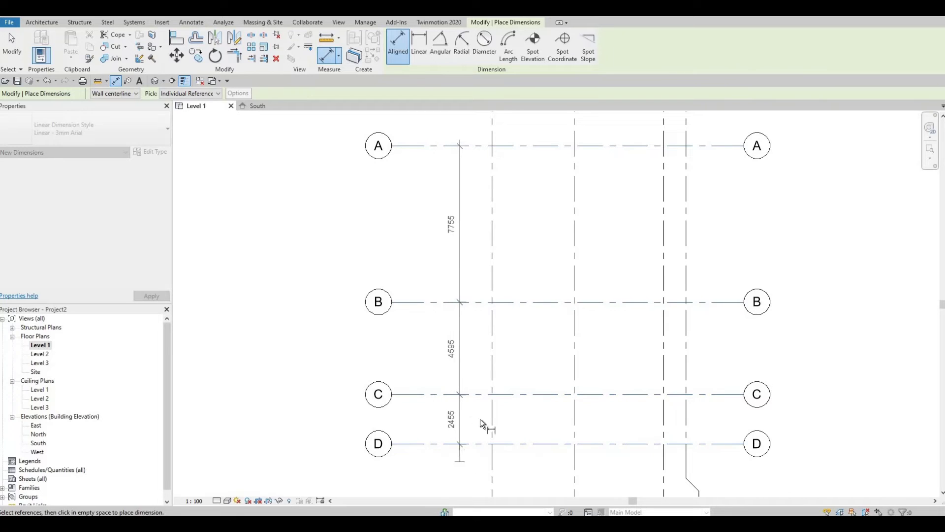
pyautogui.moveTo(460, 483); pyautogui.dragTo(470, 438, button='middle')
pyautogui.click(467, 441)
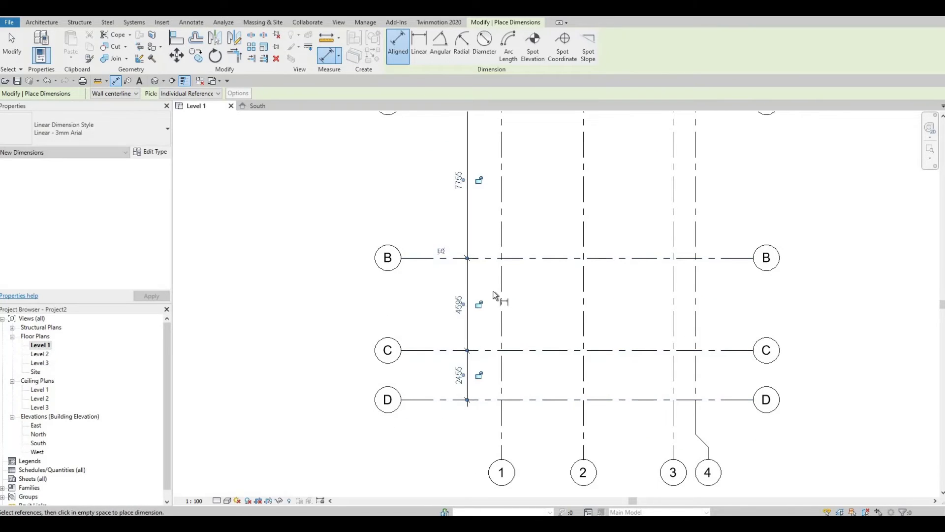
# Step: Place an overall aligned dimension from grid A to grid D, outside the individual dimension string
pyautogui.moveTo(432, 144); pyautogui.dragTo(433, 209, button='middle')
pyautogui.scroll(1, 537, 172)
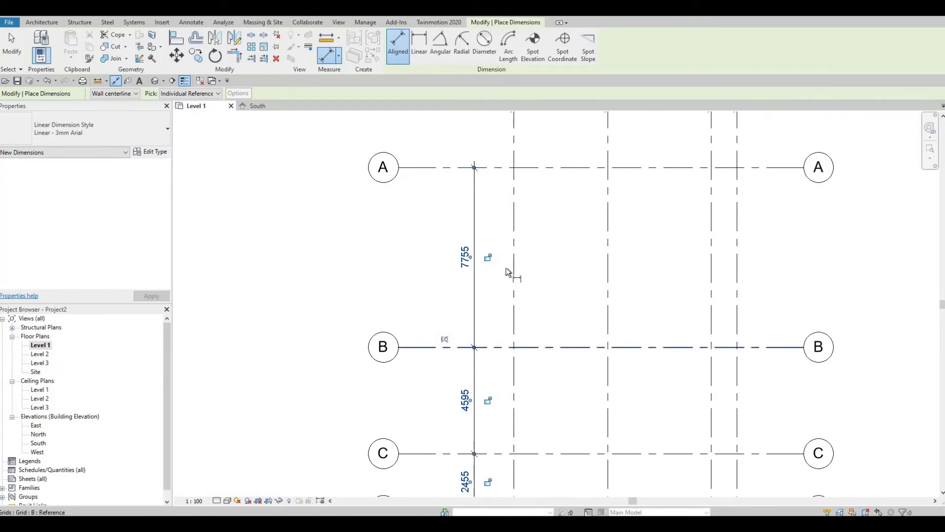
pyautogui.click(468, 168)
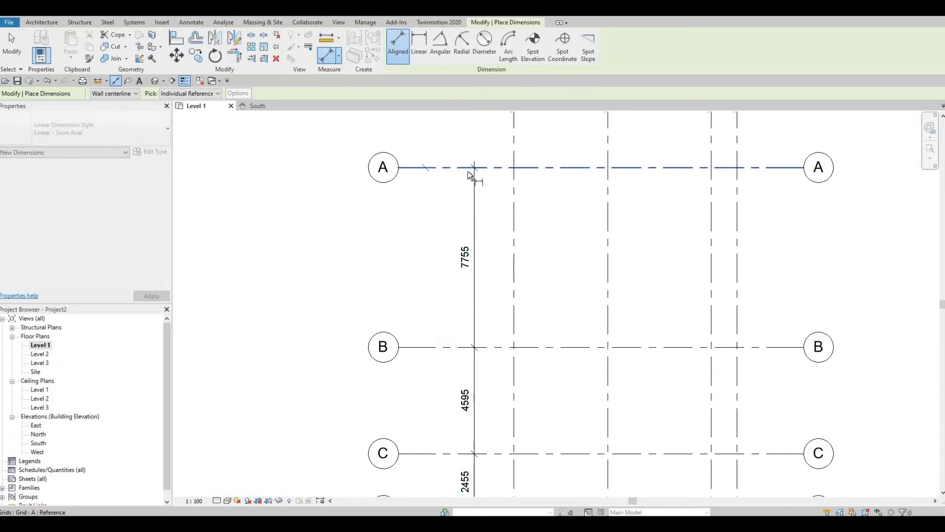
pyautogui.moveTo(436, 494); pyautogui.dragTo(463, 307, button='middle')
pyautogui.click(463, 322)
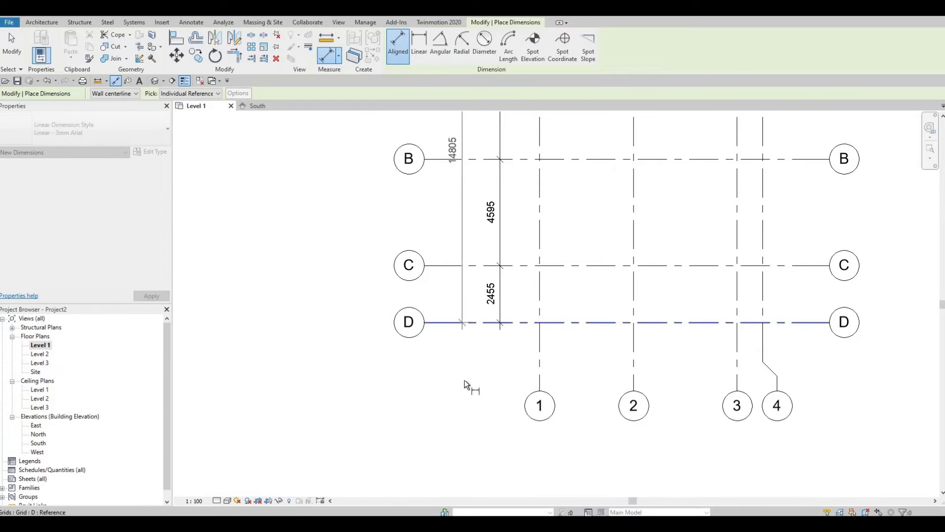
pyautogui.click(464, 209)
# Step: Finish dimensioning and review the individual and overall dimensions of grids 1 to 4 and A to D on the plan
pyautogui.moveTo(544, 128); pyautogui.dragTo(498, 294, button='middle')
pyautogui.moveTo(530, 157); pyautogui.dragTo(524, 298, button='middle')
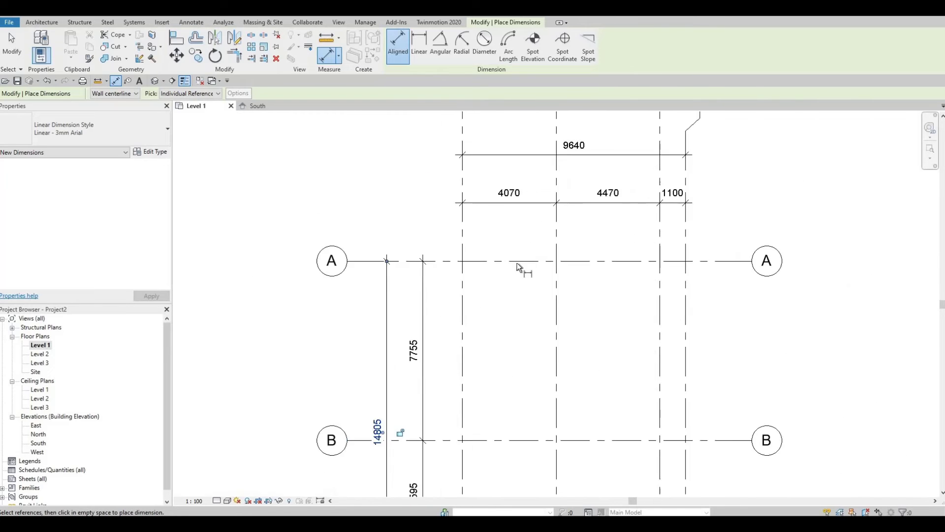
pyautogui.moveTo(517, 262); pyautogui.dragTo(557, 214, button='middle')
pyautogui.scroll(-2, 528, 226)
pyautogui.scroll(1, 527, 226)
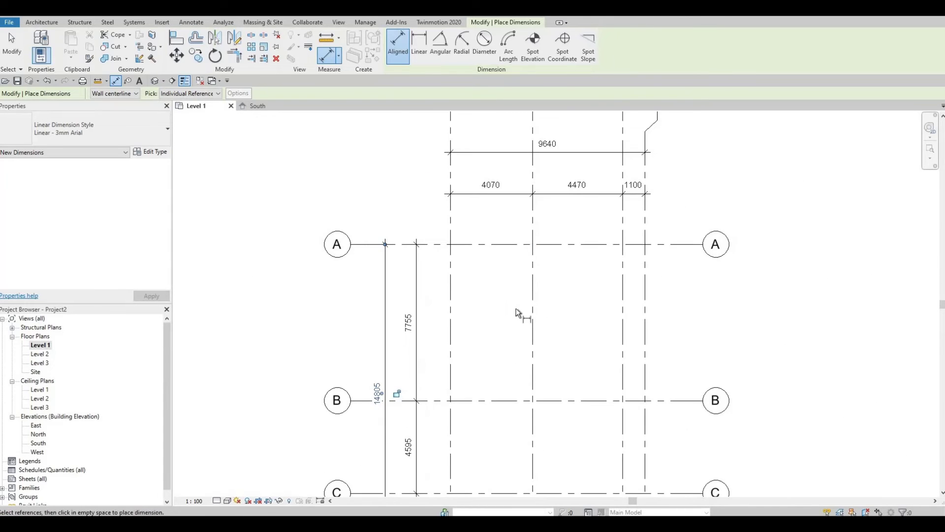
pyautogui.moveTo(413, 328); pyautogui.dragTo(474, 253, button='middle')
pyautogui.moveTo(481, 333); pyautogui.dragTo(480, 282, button='middle')
pyautogui.scroll(2, 463, 273)
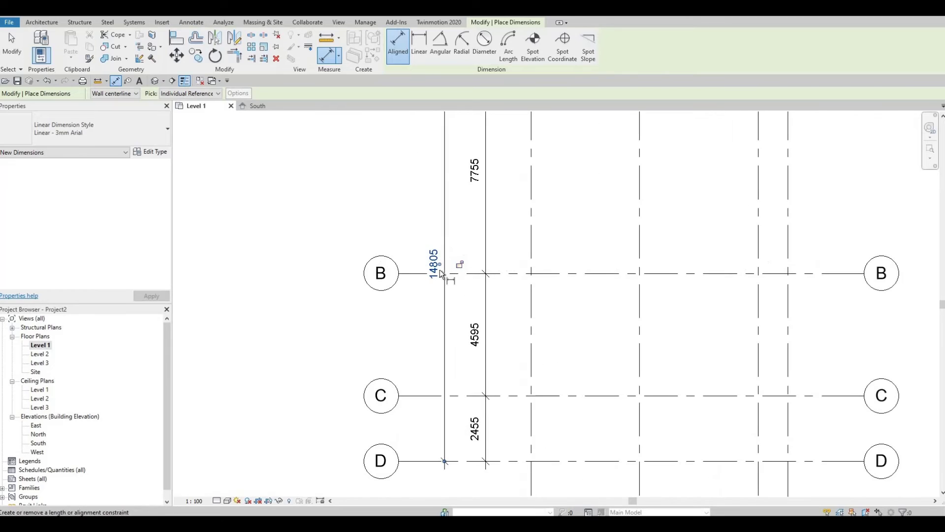
pyautogui.keyDown('shift'); pyautogui.hscroll(2, 539, 344); pyautogui.keyUp('shift')
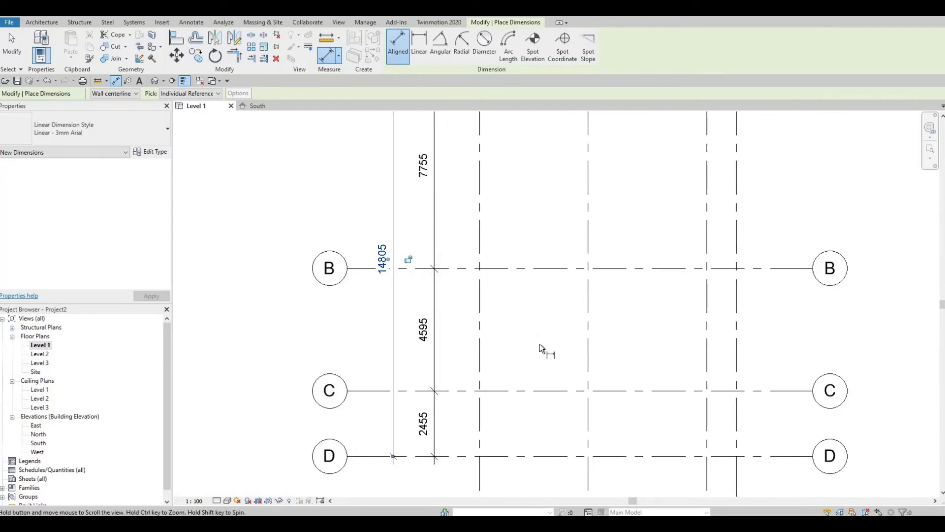
pyautogui.scroll(-1, 540, 343)
pyautogui.press('Escape')
pyautogui.press('Escape')
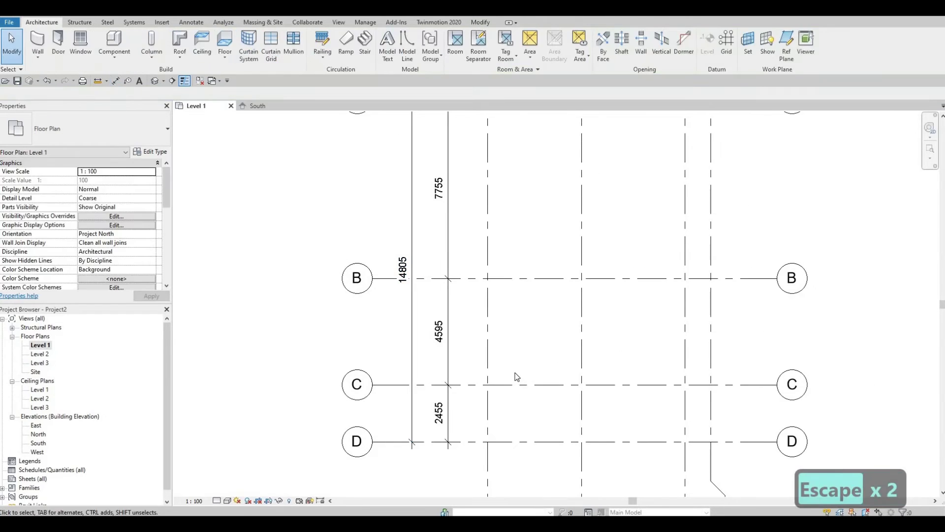
pyautogui.scroll(-2, 542, 334)
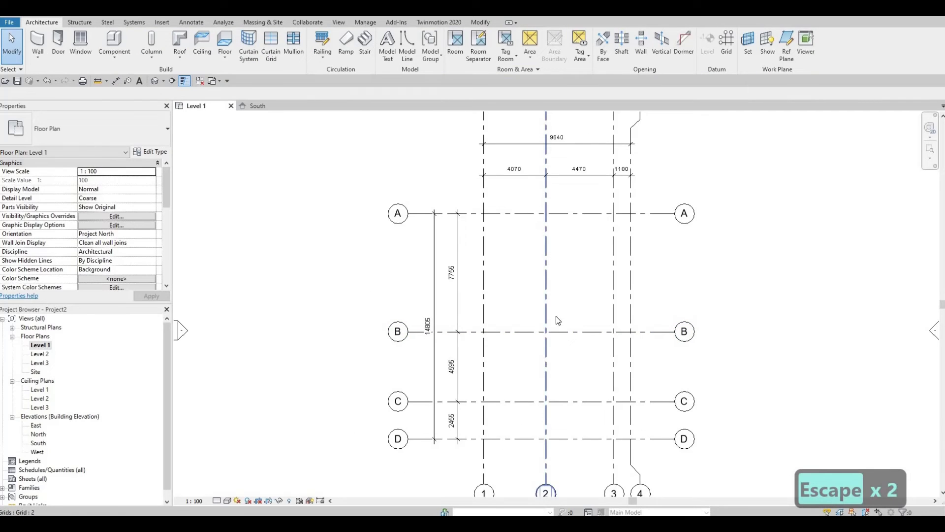
pyautogui.scroll(-1, 556, 316)
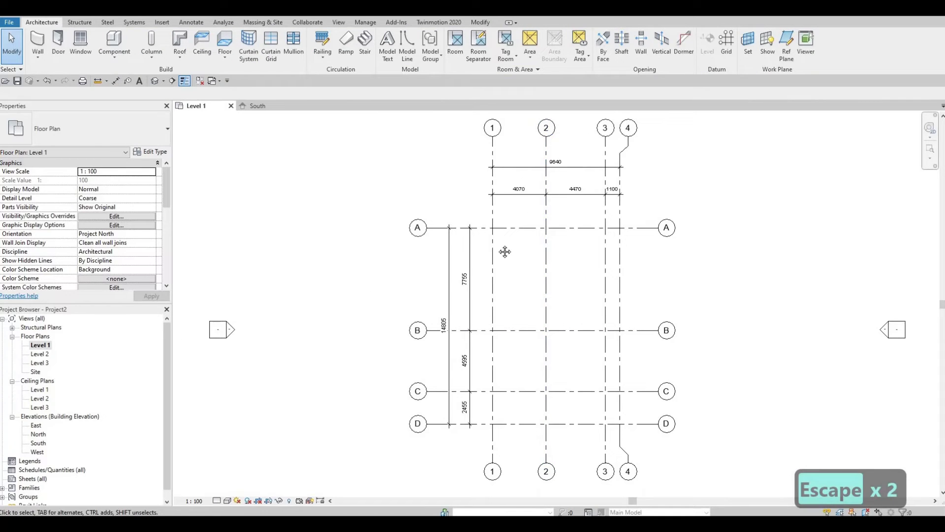
pyautogui.scroll(1, 628, 237)
pyautogui.press('z')
pyautogui.press('f')
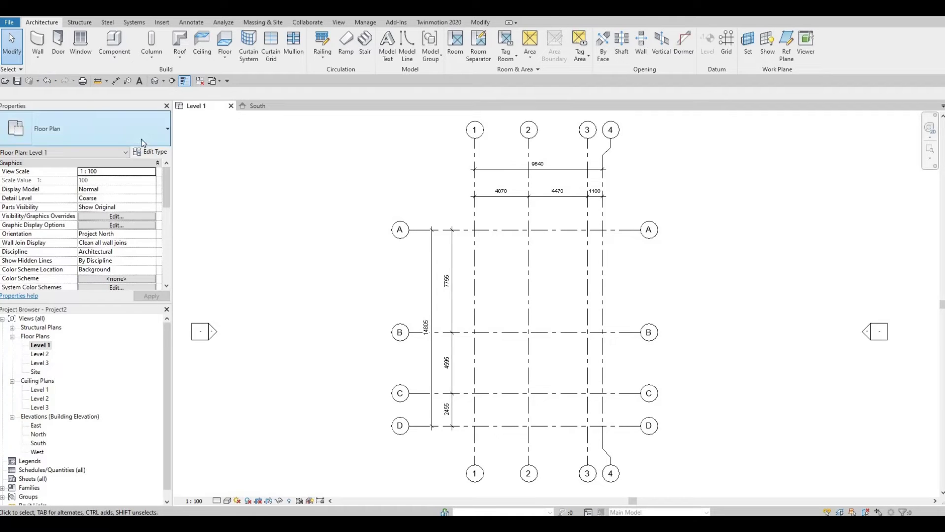
pyautogui.press('F1')
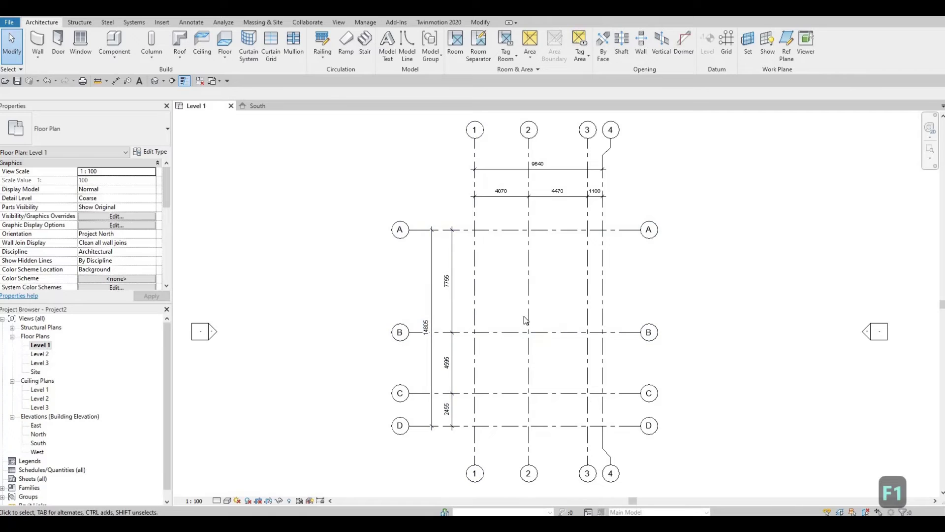
pyautogui.scroll(-2, 526, 292)
pyautogui.moveTo(516, 304); pyautogui.dragTo(505, 313, button='middle')
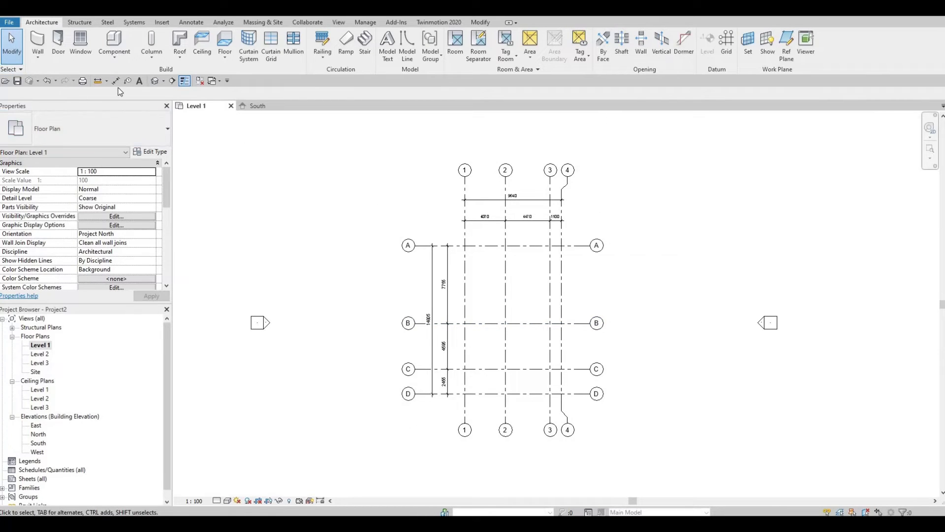
# Step: Start a wall using the Basic Wall type Exterior - Brick on Mtl. Stud
pyautogui.click(58, 47)
pyautogui.click(39, 44)
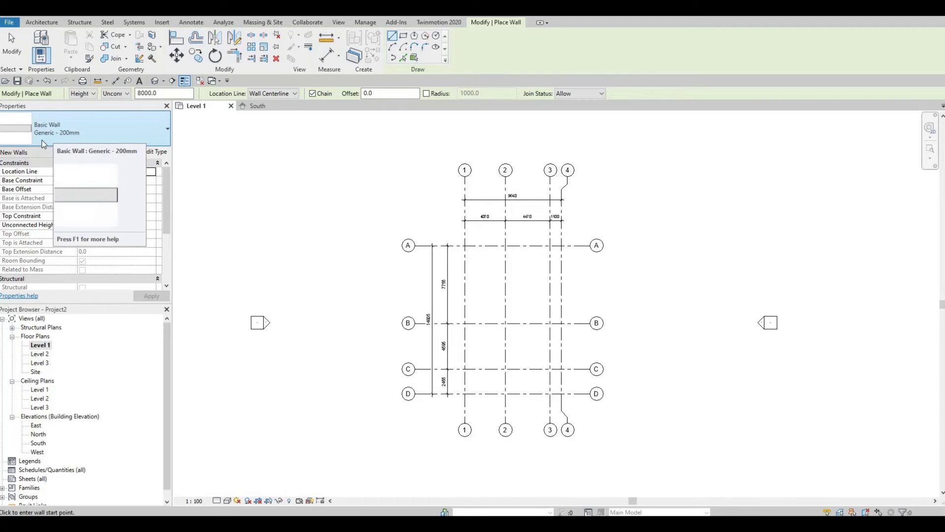
pyautogui.click(155, 133)
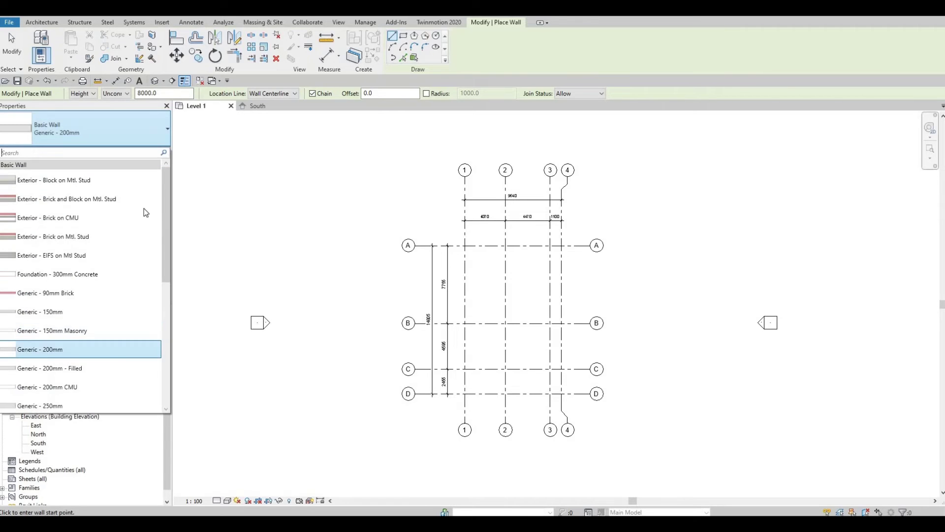
pyautogui.press('Down')
pyautogui.press('Down')
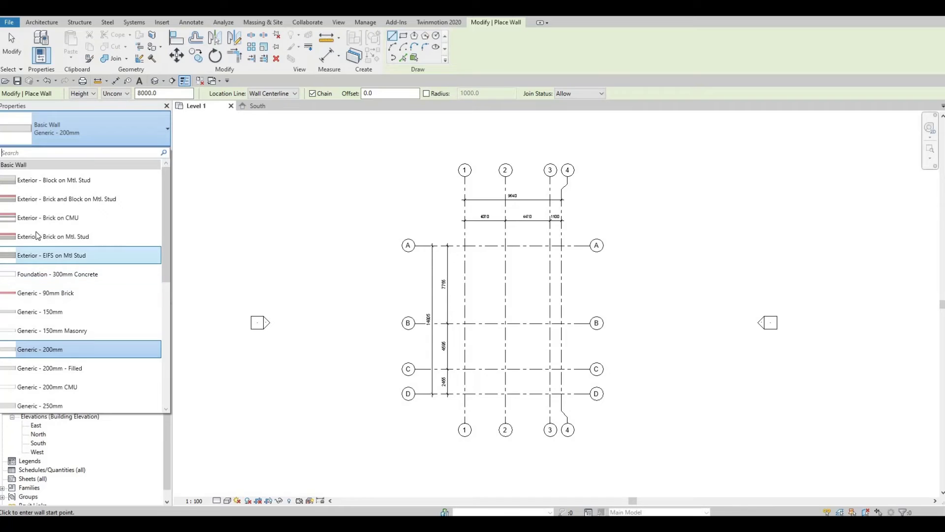
pyautogui.click(54, 236)
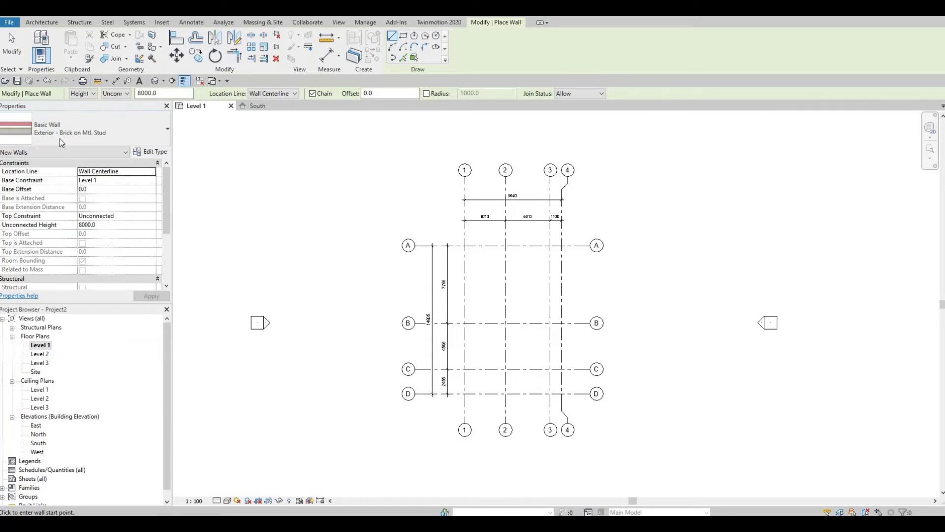
# Step: Duplicate the Exterior - Brick on Mtl. Stud wall type under the name EXTERIOR WALL 1
pyautogui.click(18, 133)
pyautogui.click(155, 159)
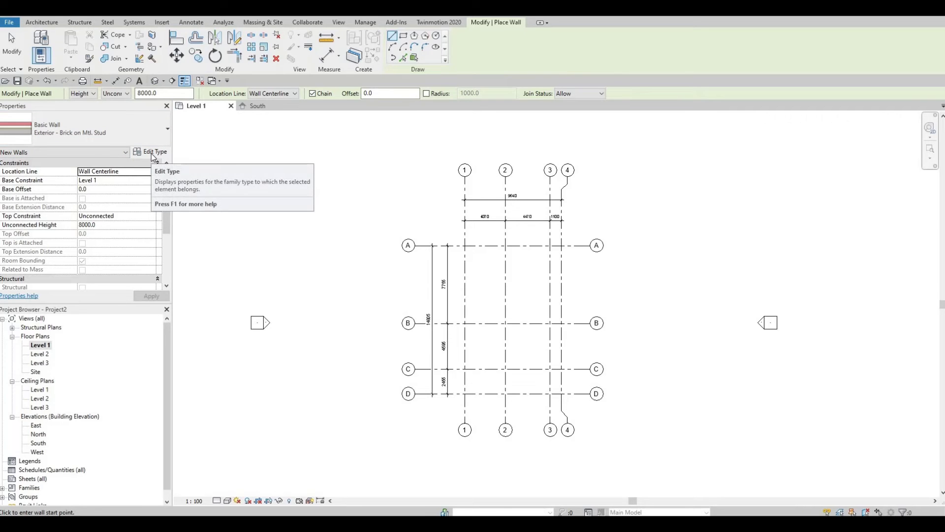
pyautogui.click(153, 156)
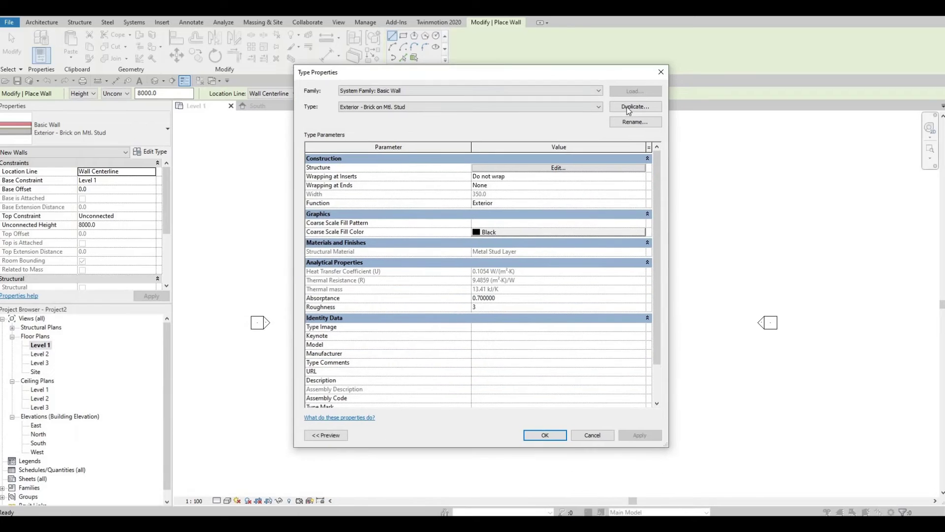
pyautogui.click(636, 106)
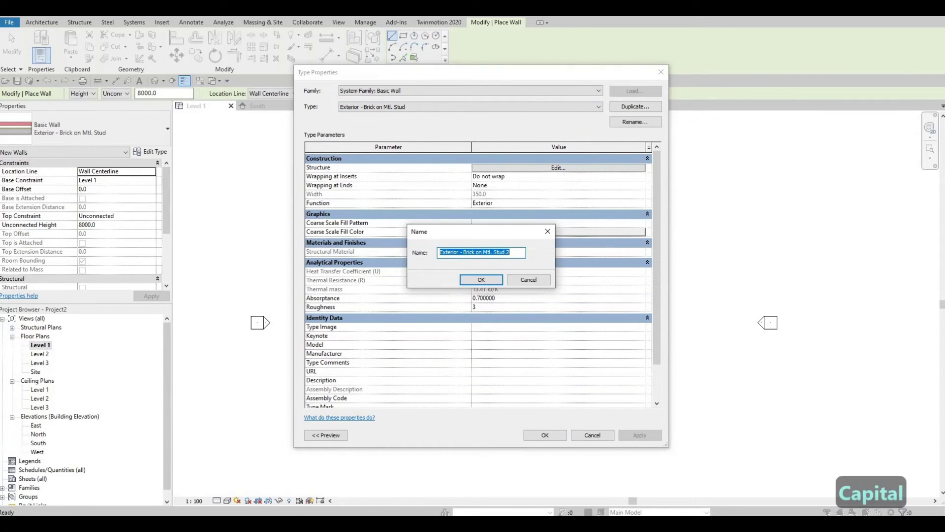
pyautogui.write('EXTERIOR ')
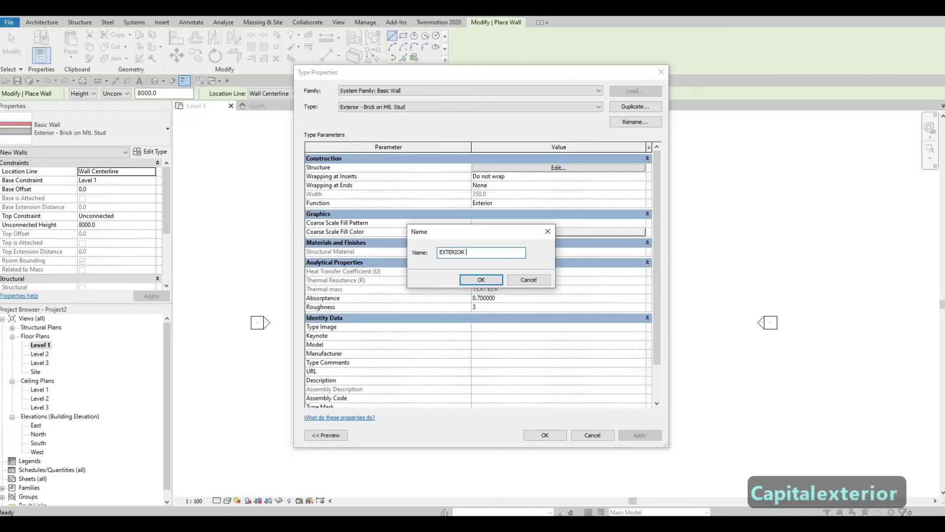
pyautogui.write('WALL 1')
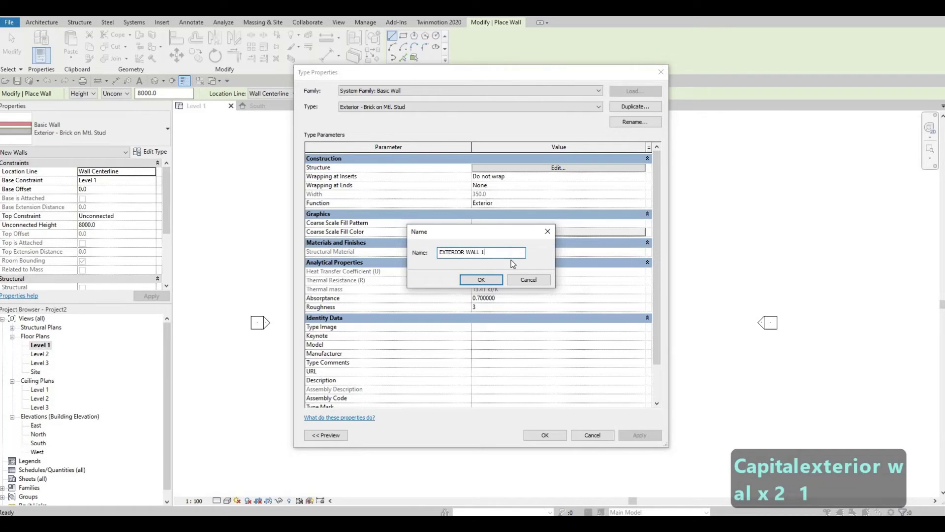
pyautogui.click(493, 281)
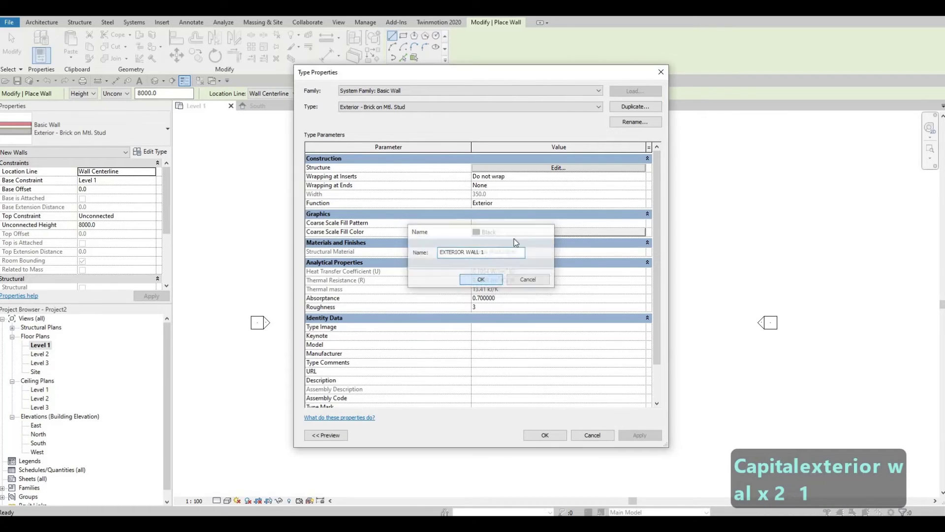
# Step: In the structure of EXTERIOR WALL 1, delete the interior-side Gypsum Wall Board finish and the membrane layer beside it
pyautogui.click(542, 169)
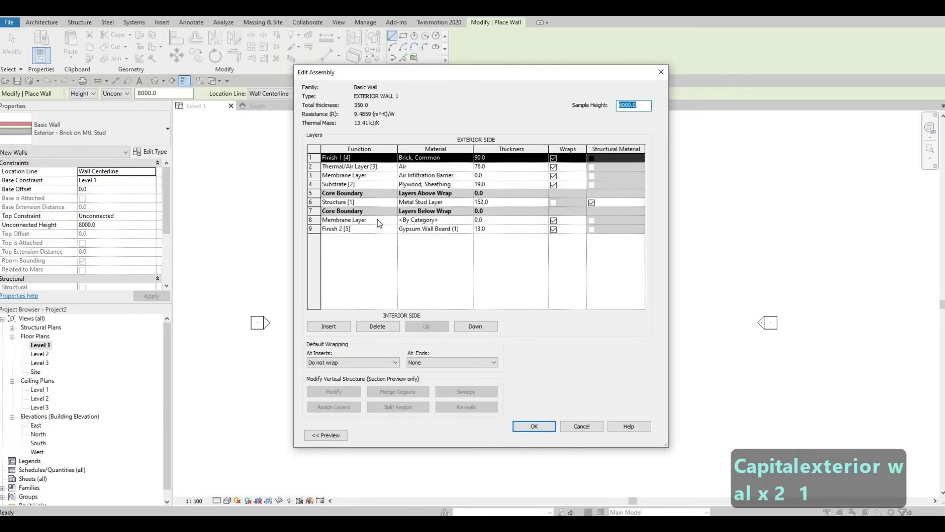
pyautogui.click(315, 229)
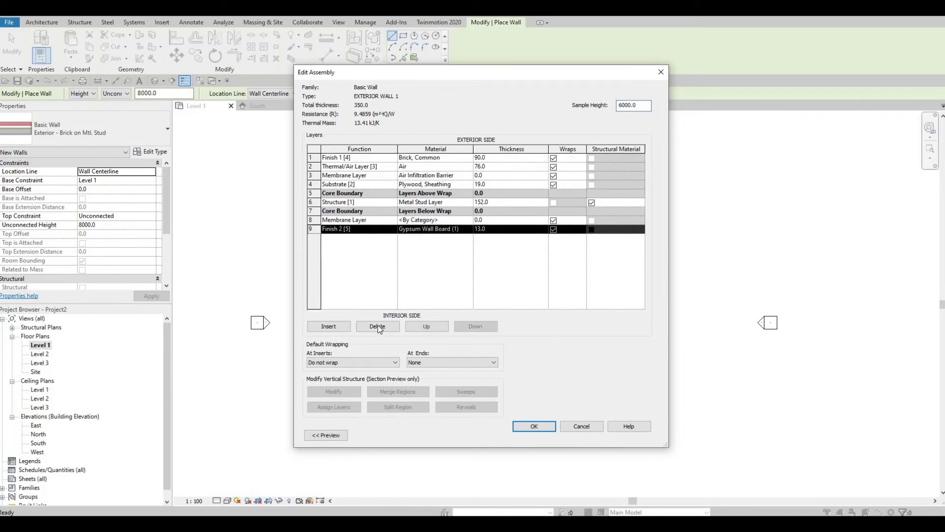
pyautogui.click(378, 327)
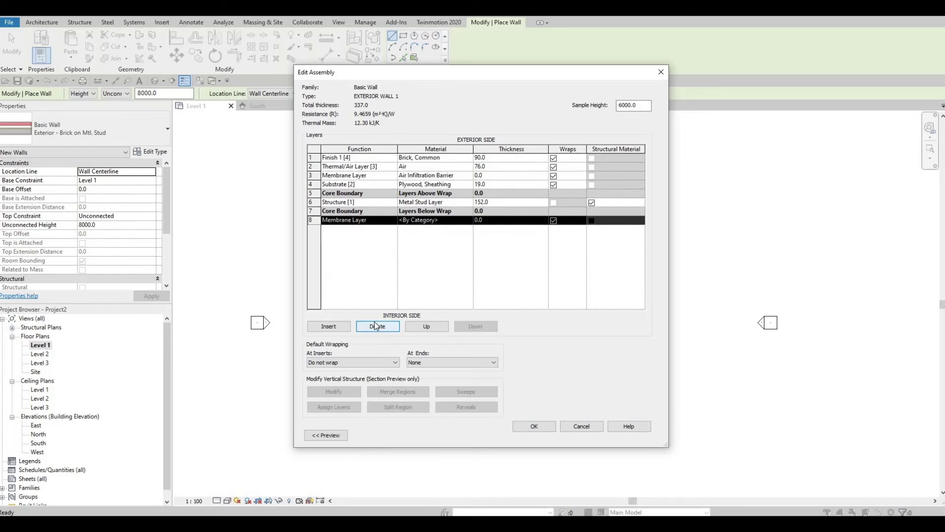
pyautogui.click(379, 327)
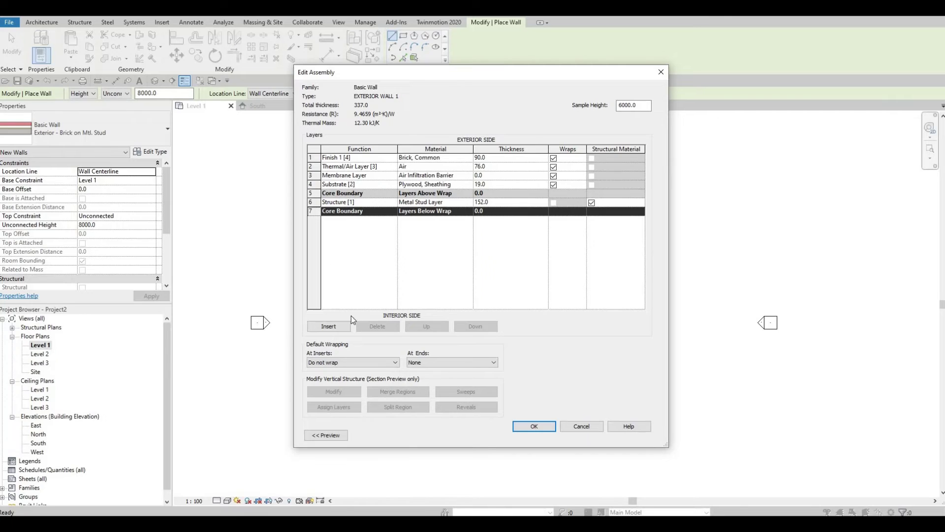
# Step: Delete the exterior-side plywood substrate, common brick finish, air layer and air infiltration membrane, keeping only the core
pyautogui.click(344, 184)
pyautogui.click(385, 326)
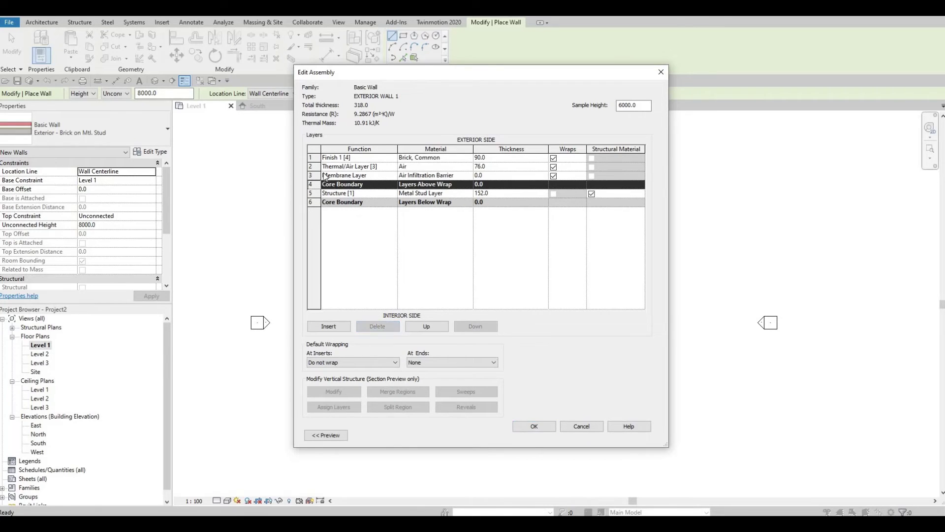
pyautogui.click(345, 158)
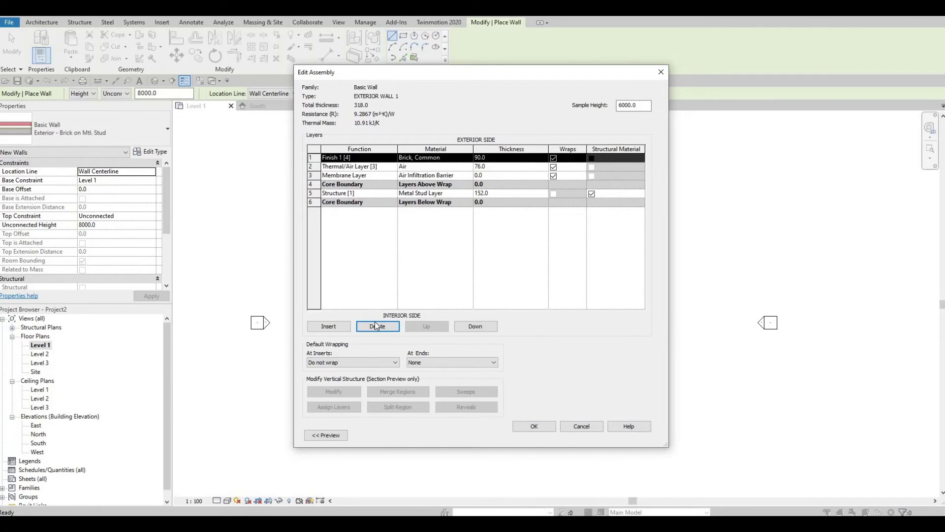
pyautogui.click(375, 326)
pyautogui.click(375, 326)
pyautogui.click(378, 326)
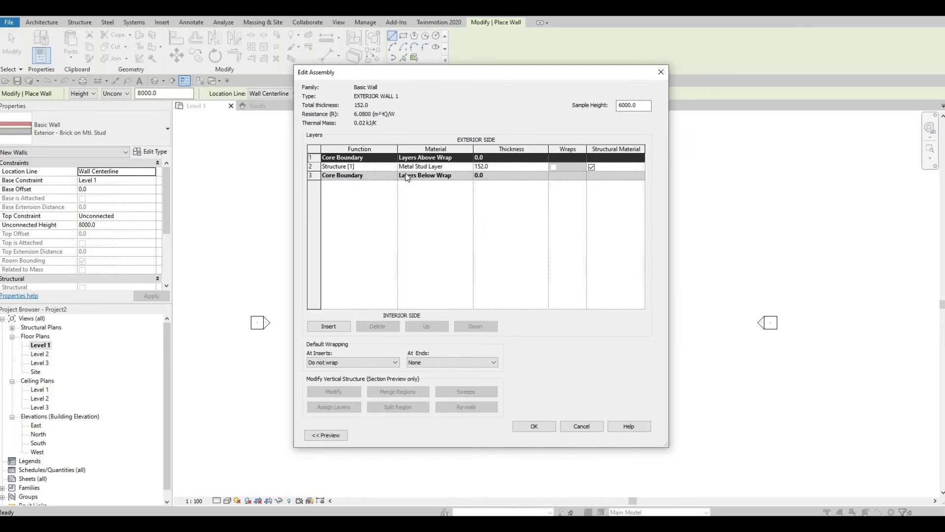
# Step: Set the thickness of the Metal Stud structure layer to 150 mm
pyautogui.click(509, 167)
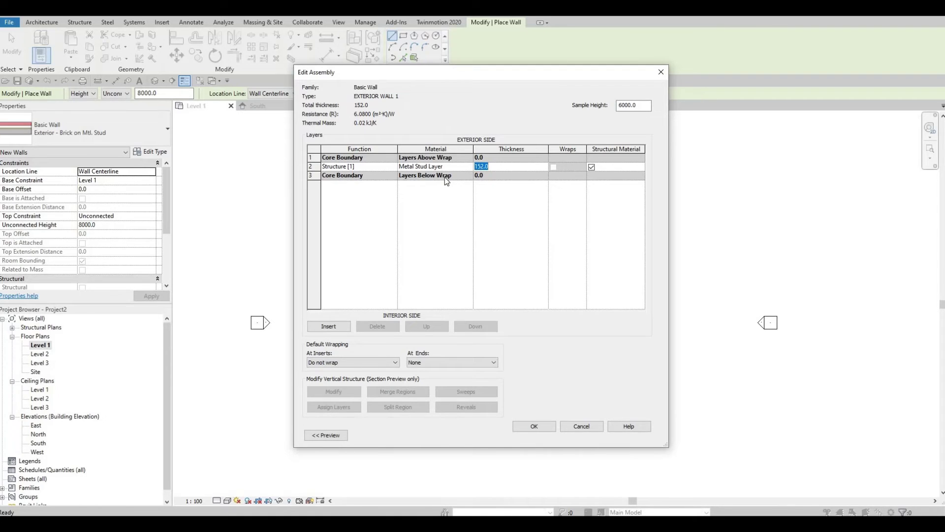
pyautogui.write('200')
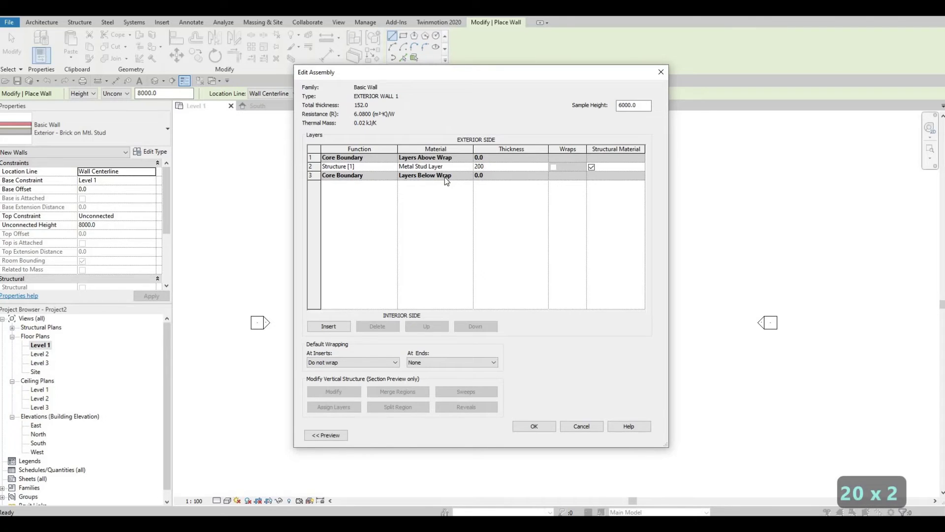
pyautogui.press('BackSpace')
pyautogui.press('BackSpace')
pyautogui.press('BackSpace')
pyautogui.write('15')
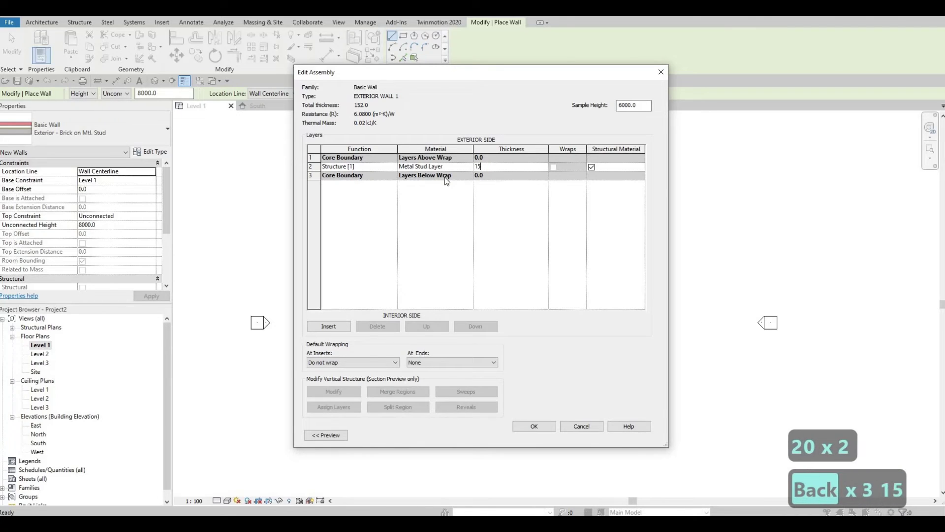
pyautogui.write('0')
# Step: Assign the Clad - White material to the structure layer of EXTERIOR WALL 1 and accept the wall type changes
pyautogui.click(461, 167)
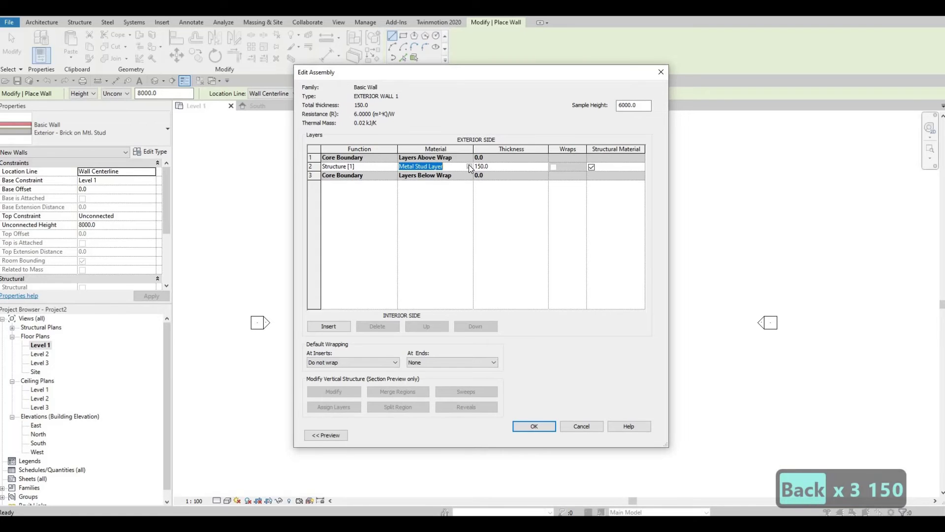
pyautogui.click(469, 166)
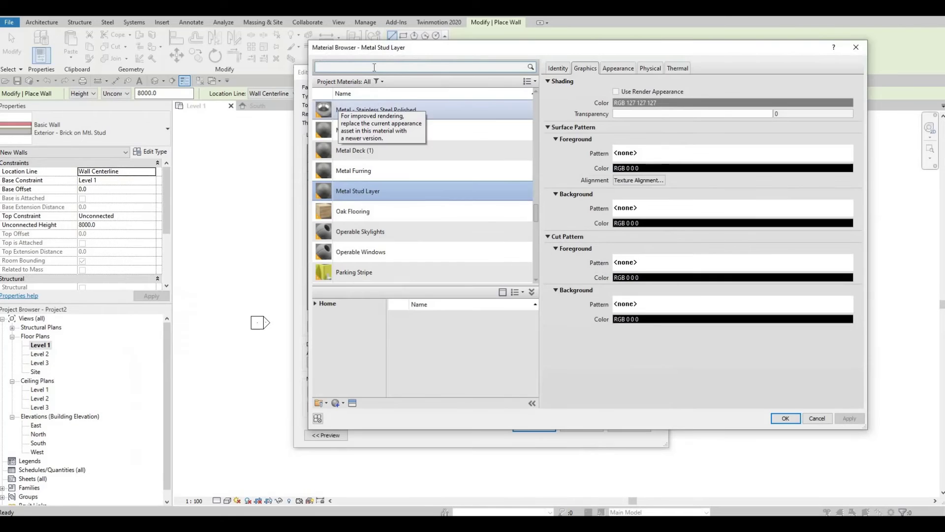
pyautogui.write('CLAD')
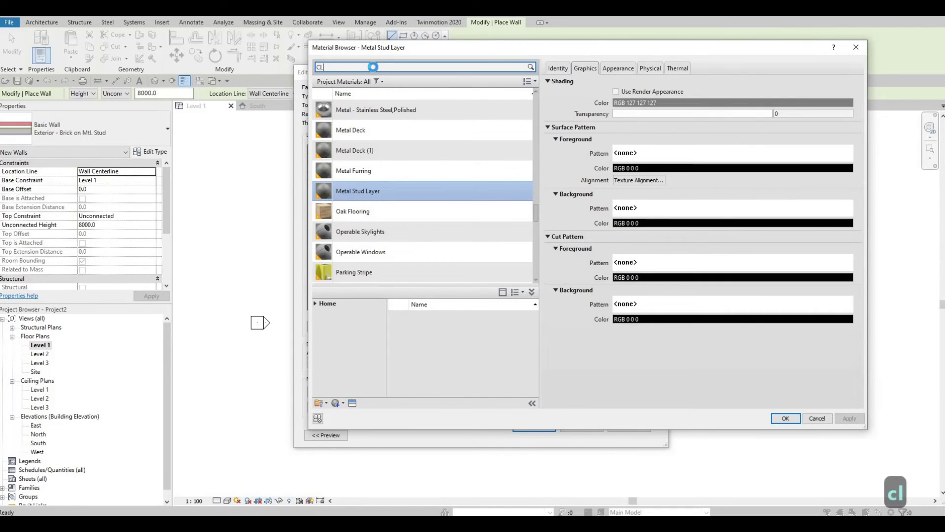
pyautogui.click(443, 120)
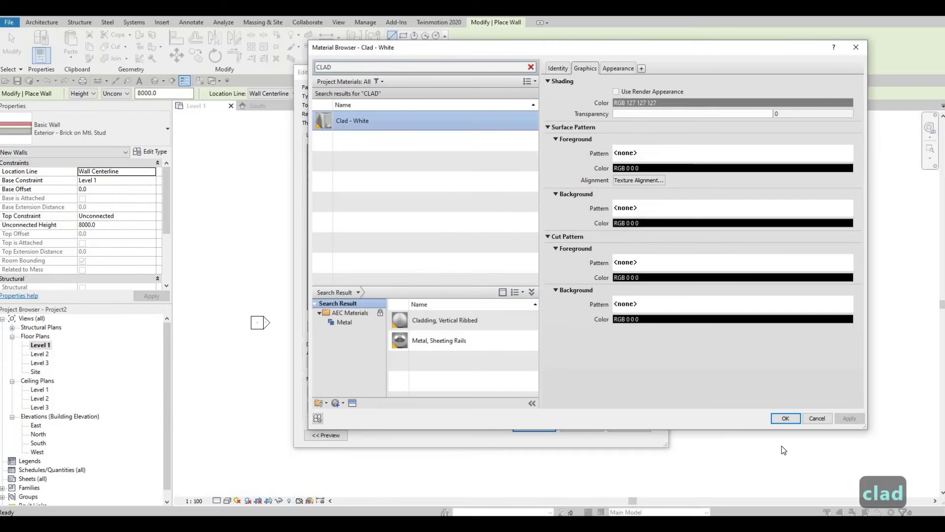
pyautogui.click(786, 418)
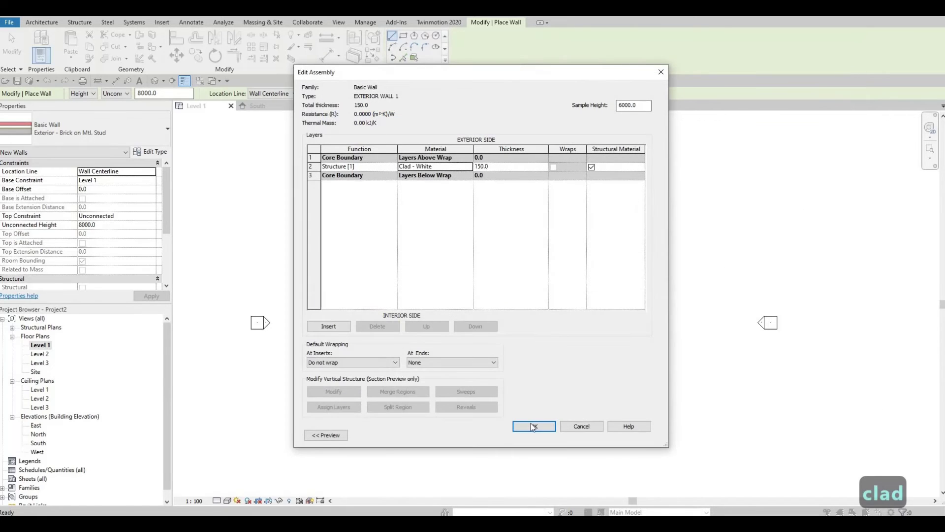
pyautogui.click(534, 426)
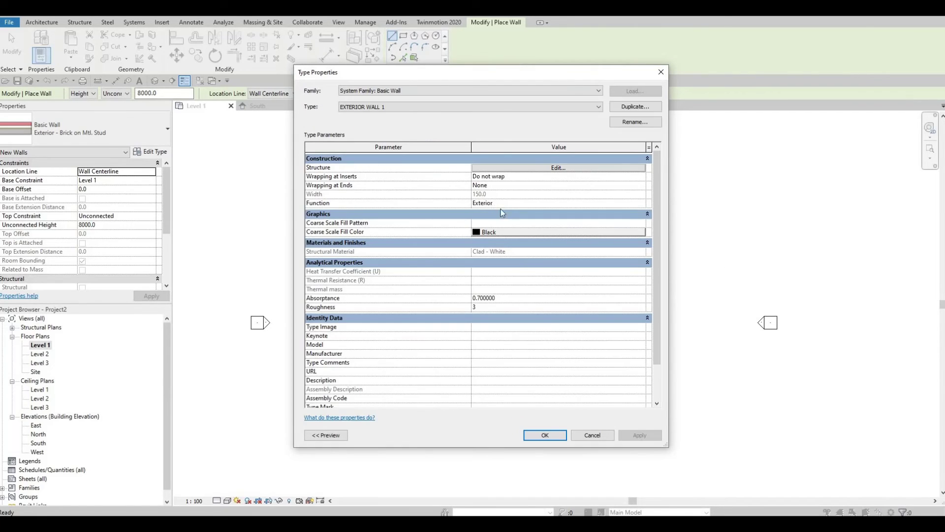
pyautogui.click(544, 436)
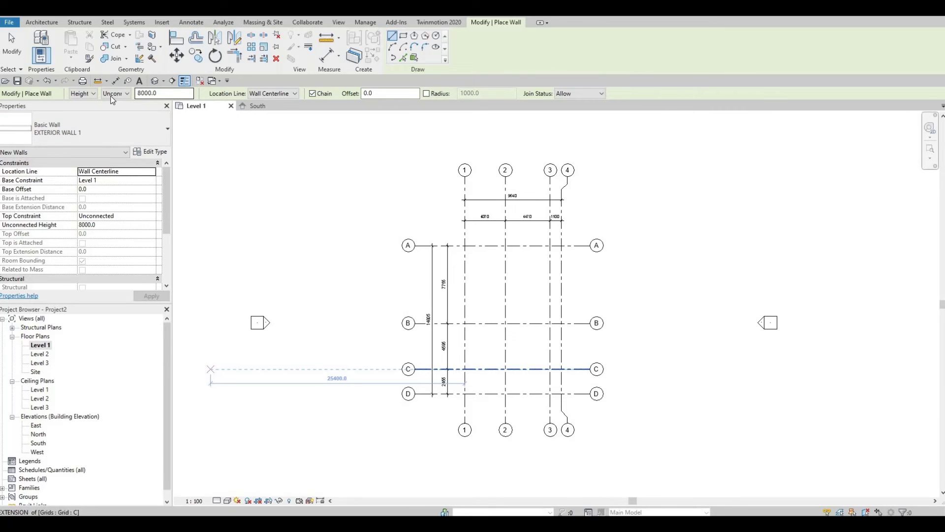
# Step: Check the levels in the South elevation, and set the top constraint for new walls on the Level 1 plan to Up to level: Level 2
pyautogui.click(139, 97)
pyautogui.doubleClick(40, 444)
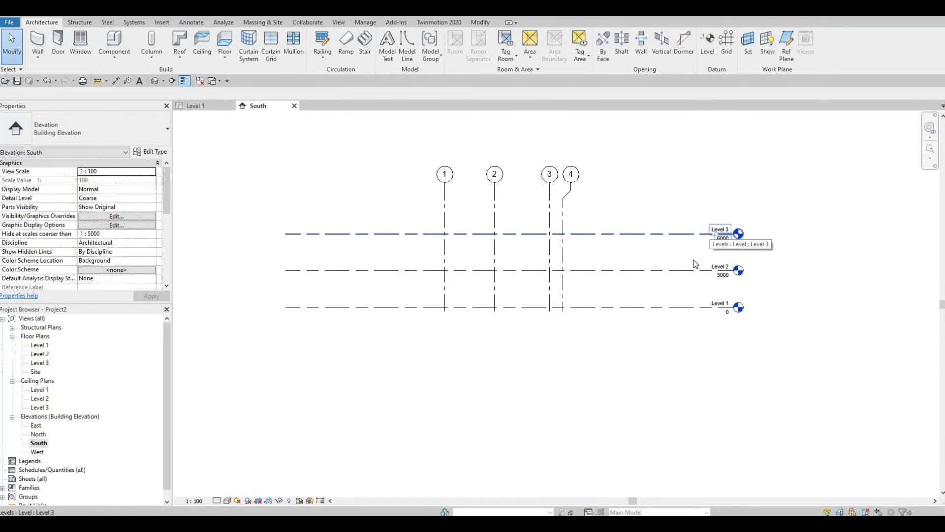
pyautogui.click(199, 105)
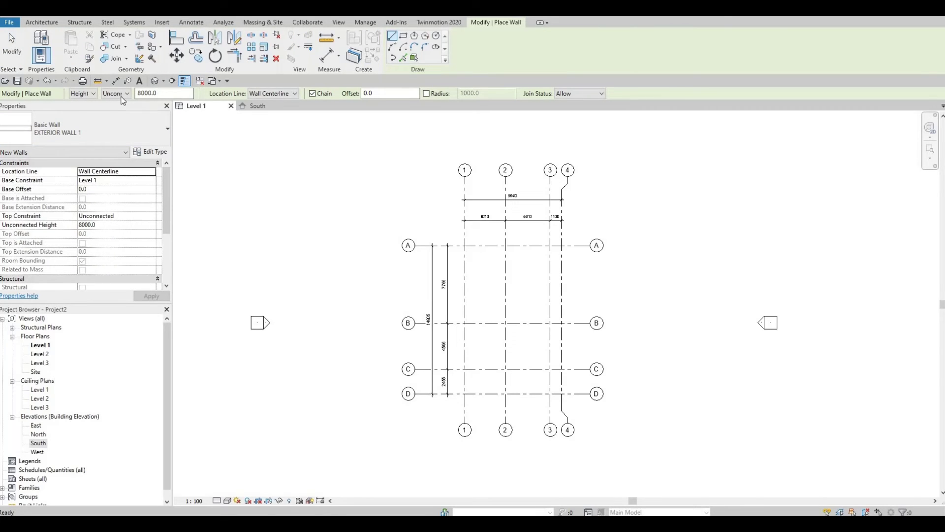
pyautogui.click(154, 217)
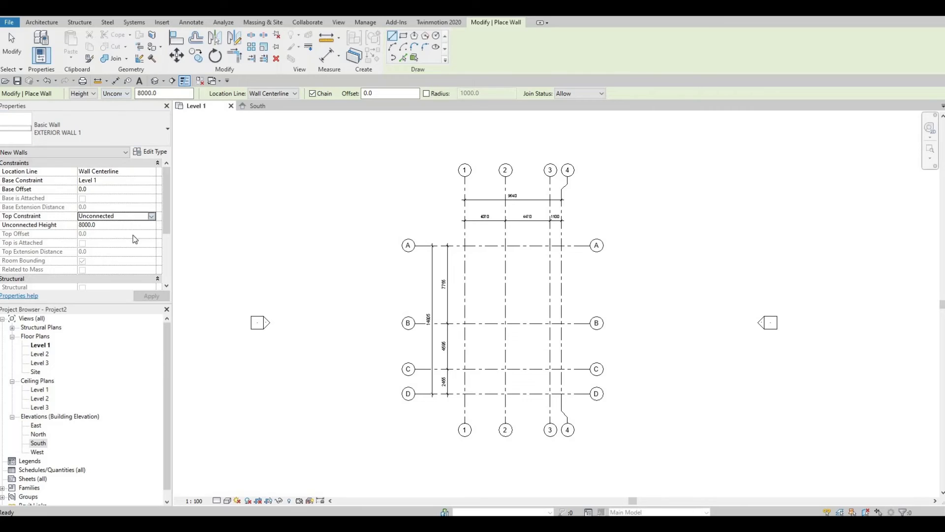
pyautogui.click(151, 217)
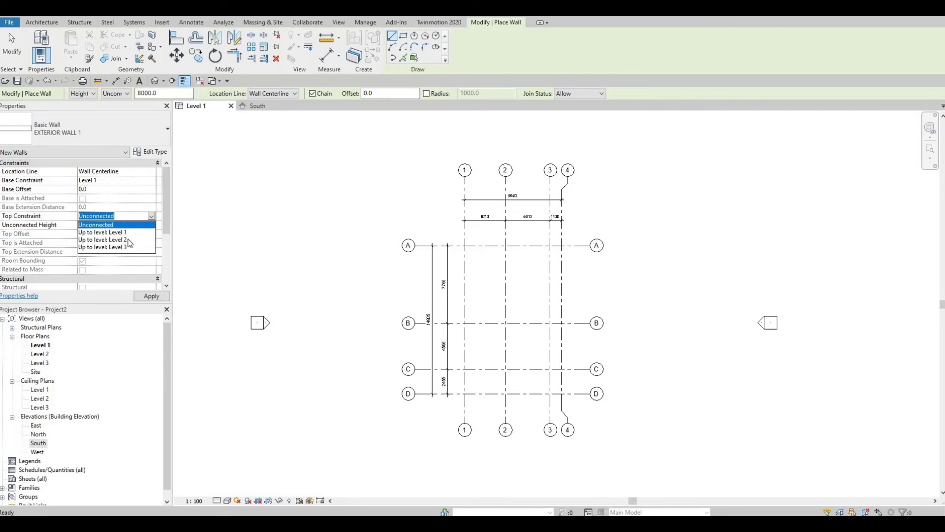
pyautogui.click(103, 246)
pyautogui.click(150, 217)
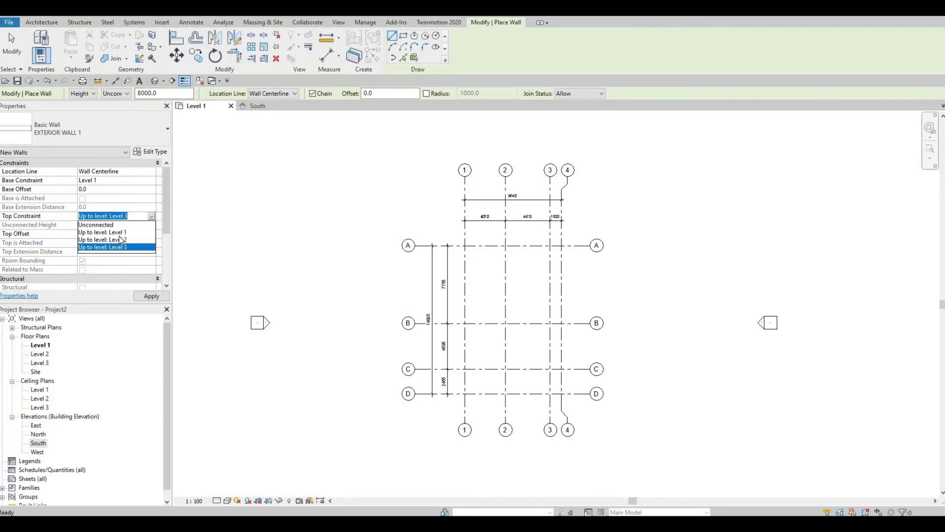
pyautogui.click(120, 240)
pyautogui.click(147, 295)
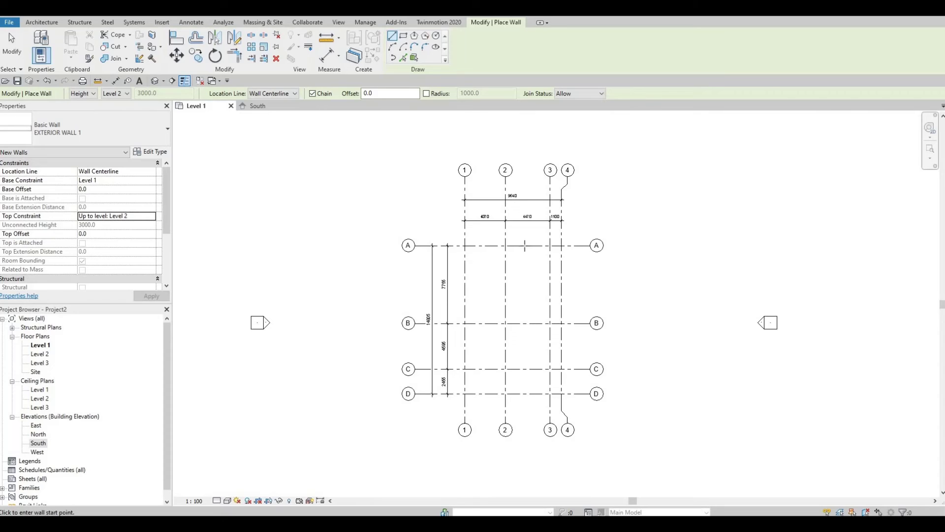
# Step: Draw an EXTERIOR WALL 1 segment along grid A from grid 1 to grid 3
pyautogui.scroll(3, 494, 248)
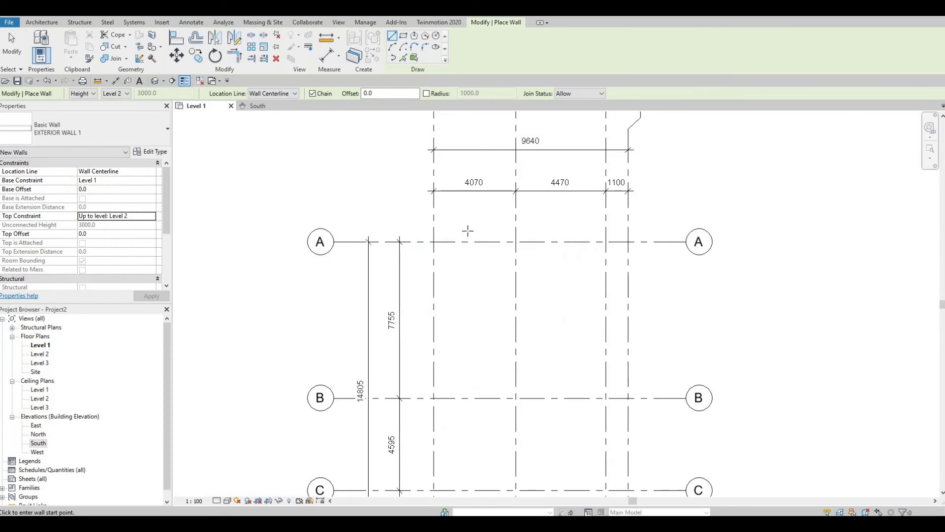
pyautogui.scroll(1, 468, 230)
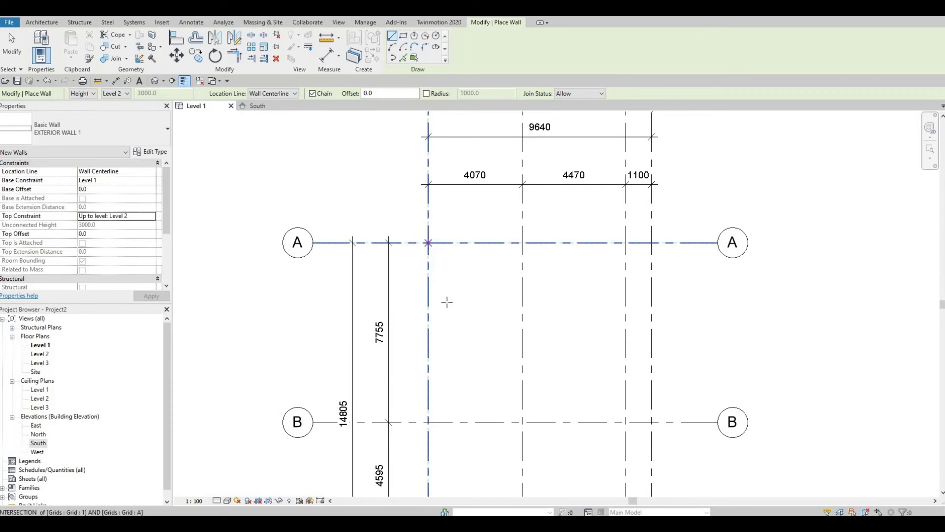
pyautogui.scroll(-1, 443, 306)
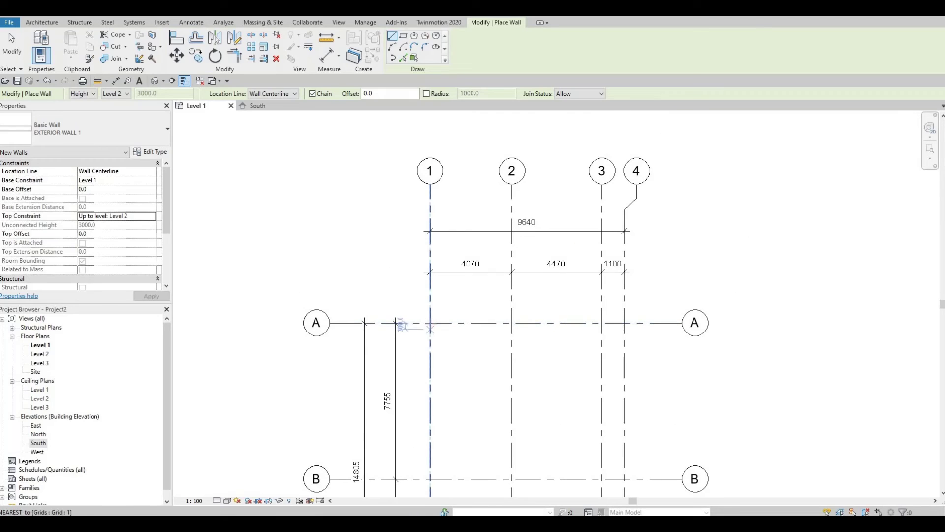
pyautogui.click(431, 323)
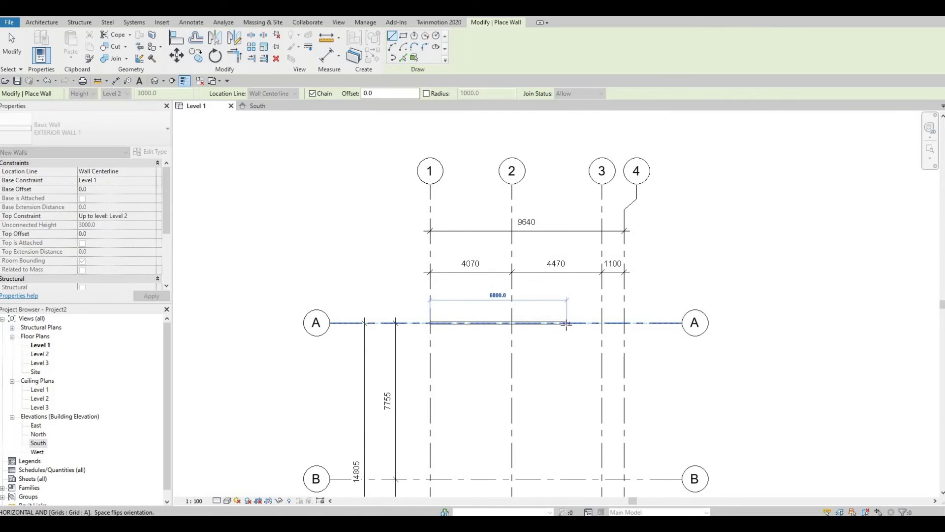
pyautogui.click(566, 323)
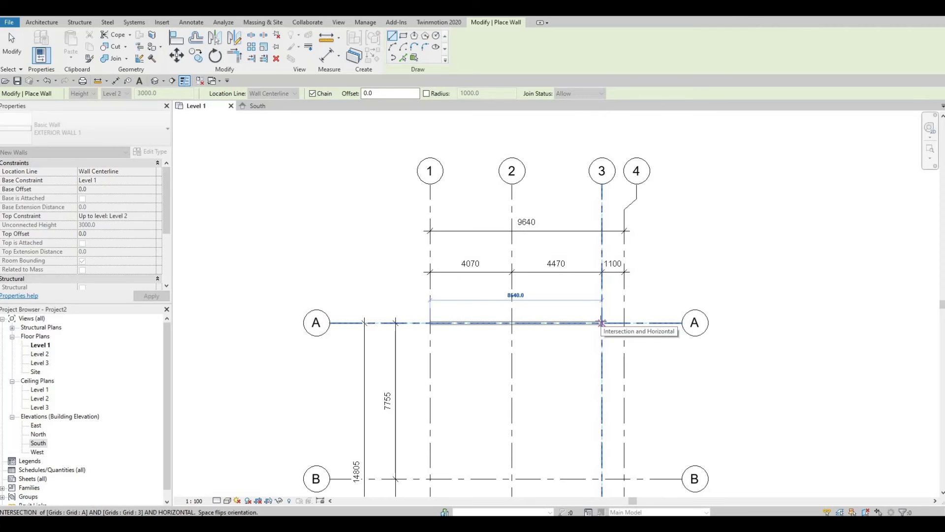
pyautogui.click(602, 323)
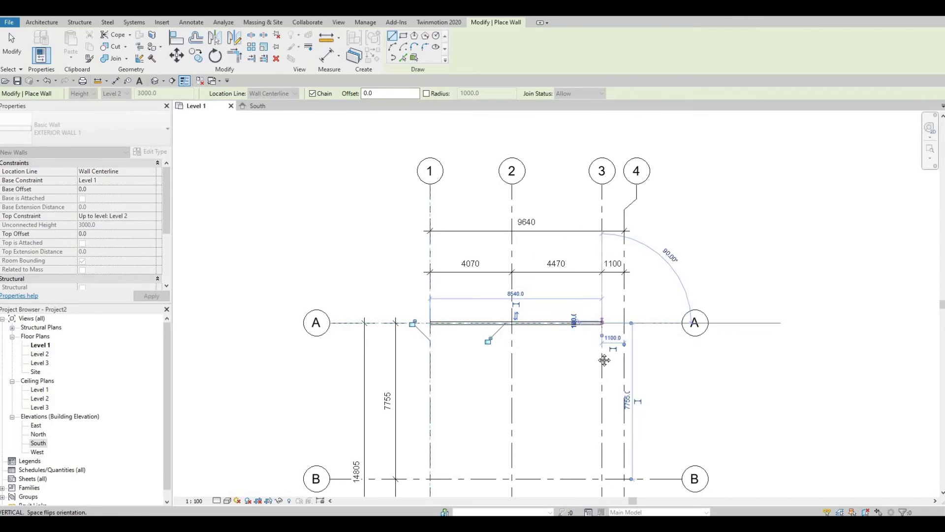
# Step: Continue the chained wall from the grid A and 3 intersection 5400 mm down along grid 3
pyautogui.moveTo(604, 360); pyautogui.dragTo(594, 282, button='middle')
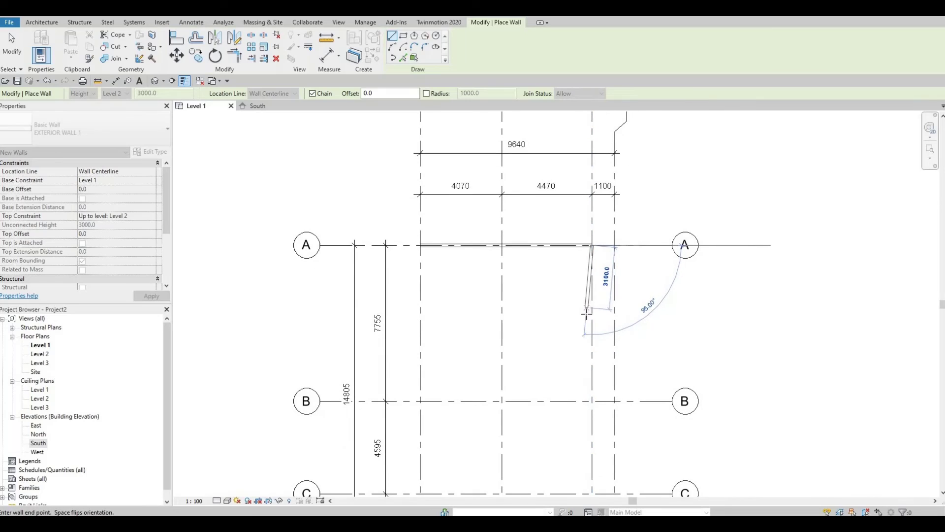
pyautogui.moveTo(581, 343); pyautogui.dragTo(580, 245, button='middle')
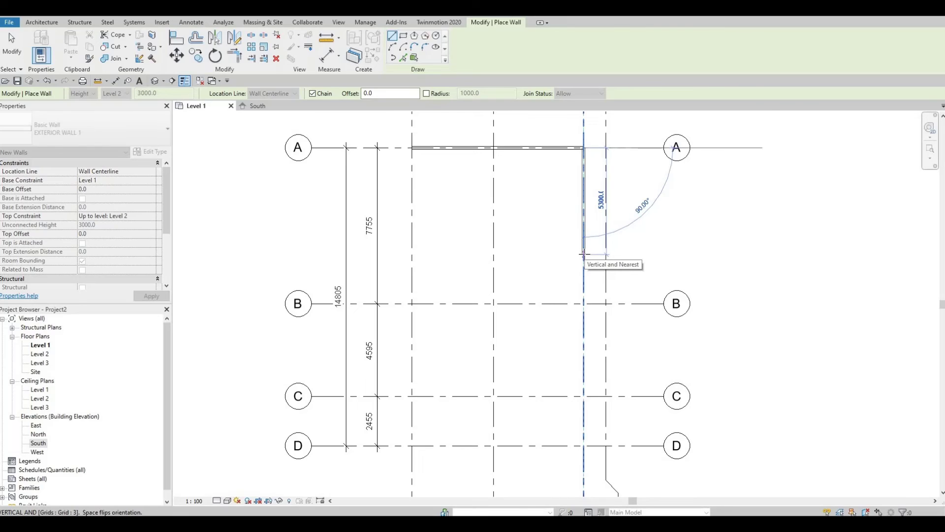
pyautogui.write('5400')
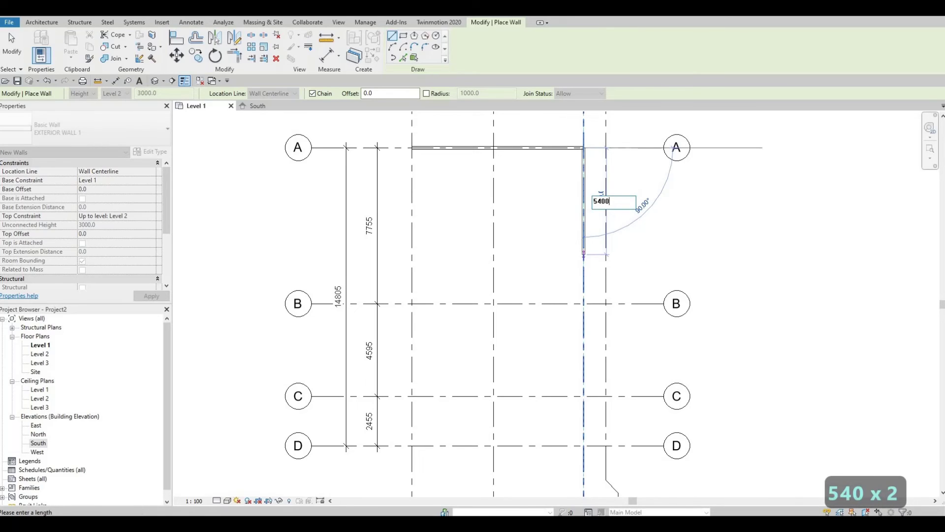
pyautogui.press('Return')
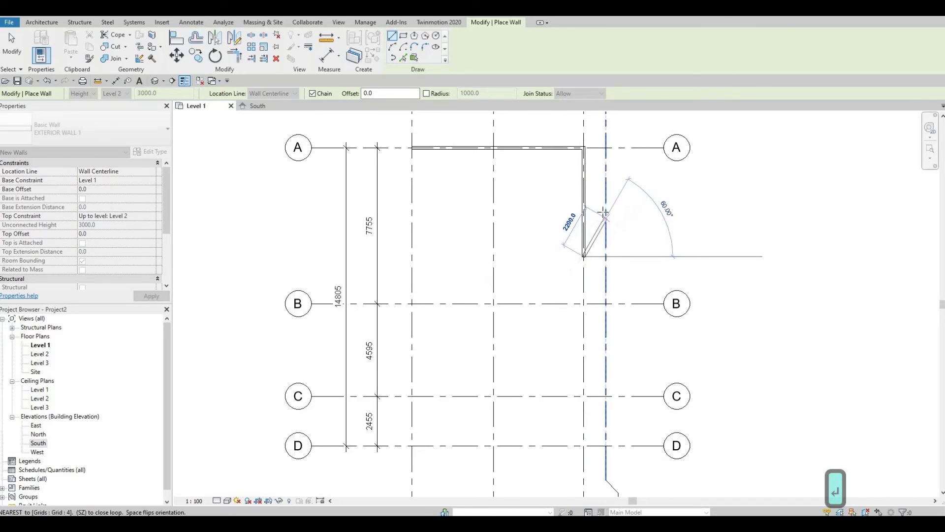
# Step: Jog the wall about 500 mm from grid 3 towards grid 2 and run it down to grid B
pyautogui.click(574, 256)
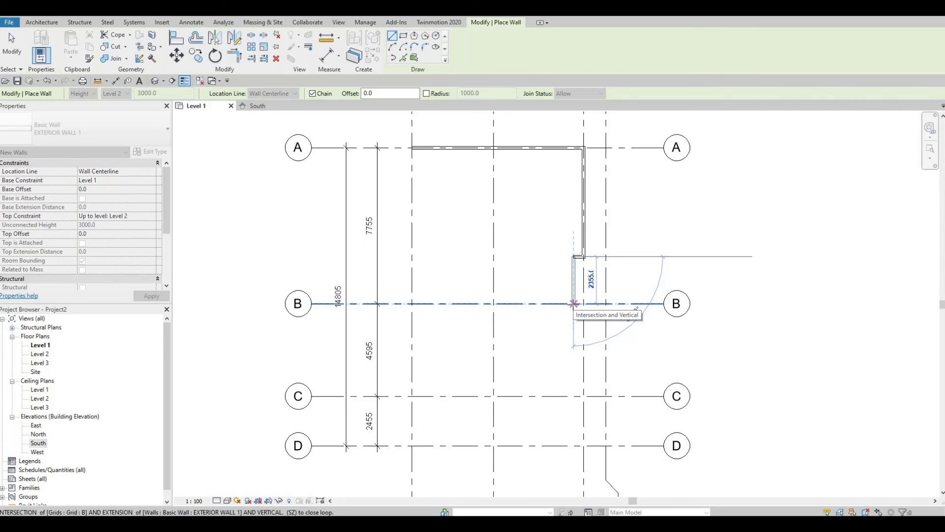
pyautogui.click(574, 303)
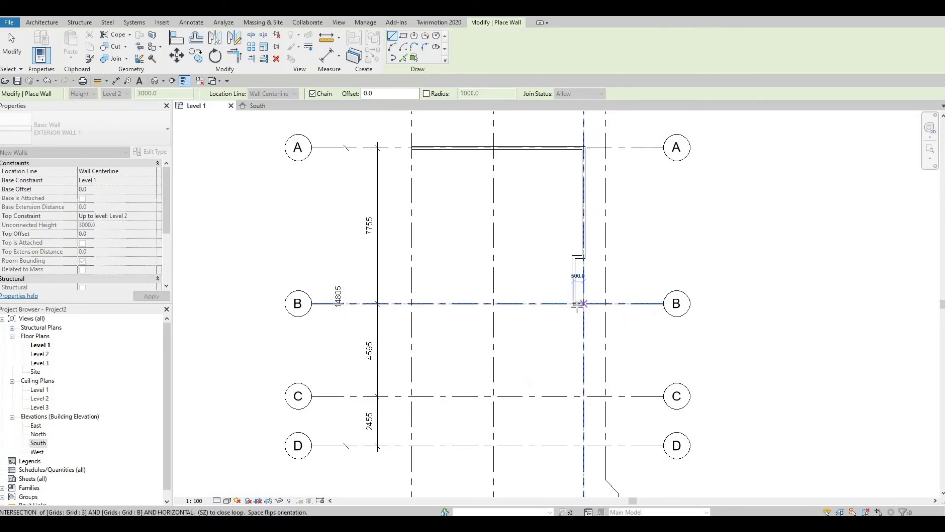
# Step: Continue the wall along grid B from the jogged segment to grid 4
pyautogui.scroll(-3, 575, 305)
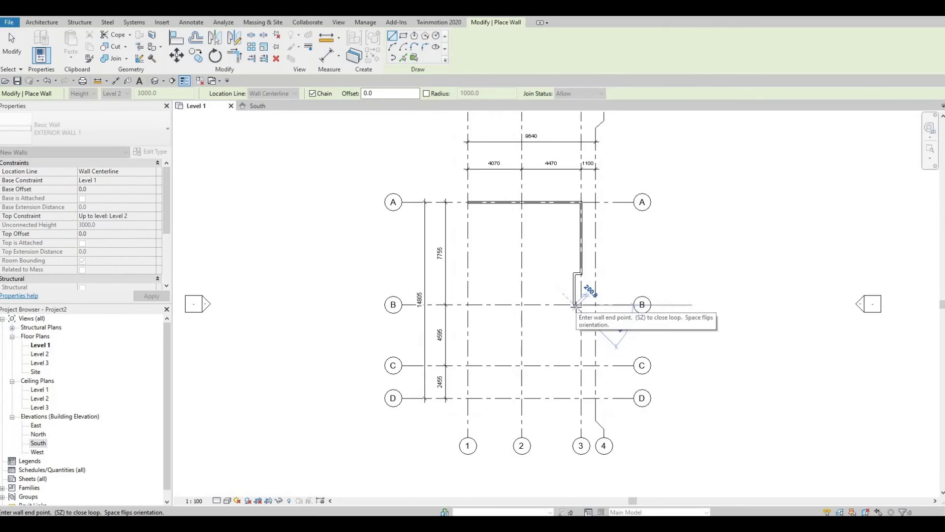
pyautogui.scroll(3, 559, 298)
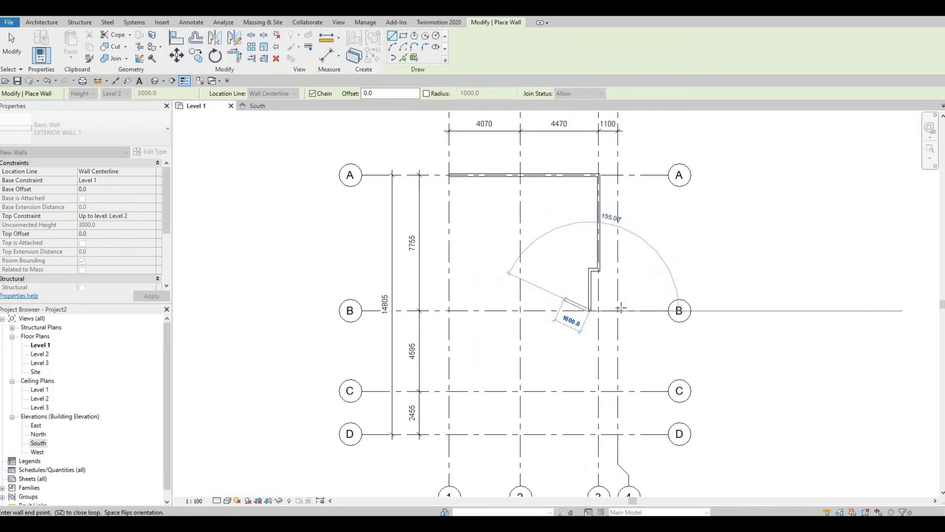
pyautogui.scroll(3, 618, 310)
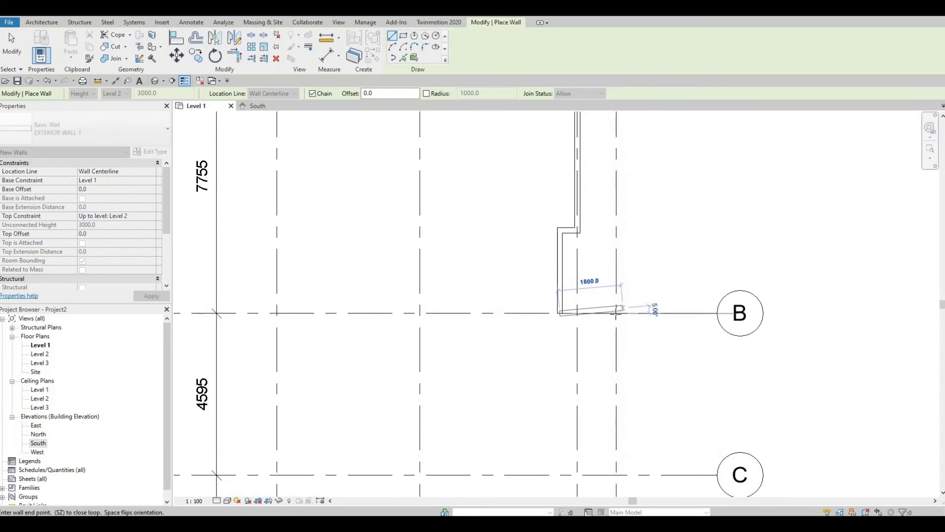
pyautogui.click(618, 311)
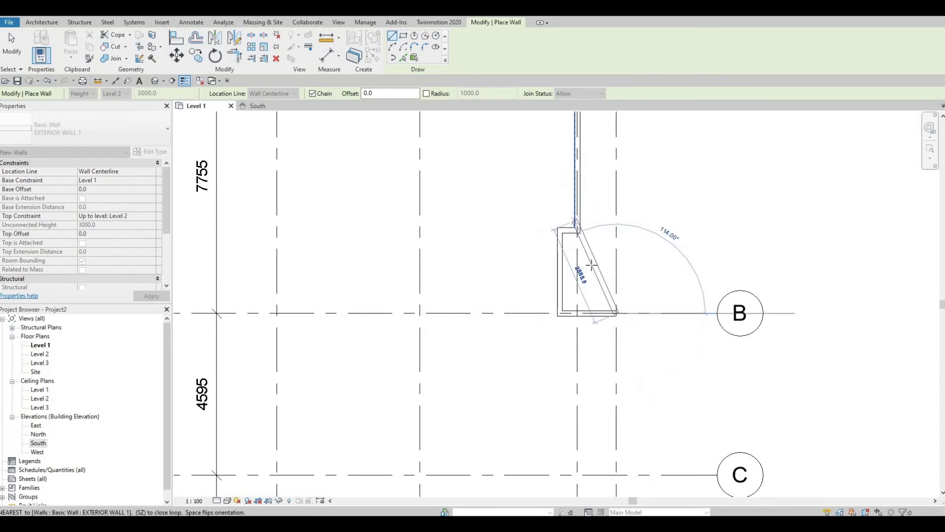
pyautogui.scroll(-2, 573, 261)
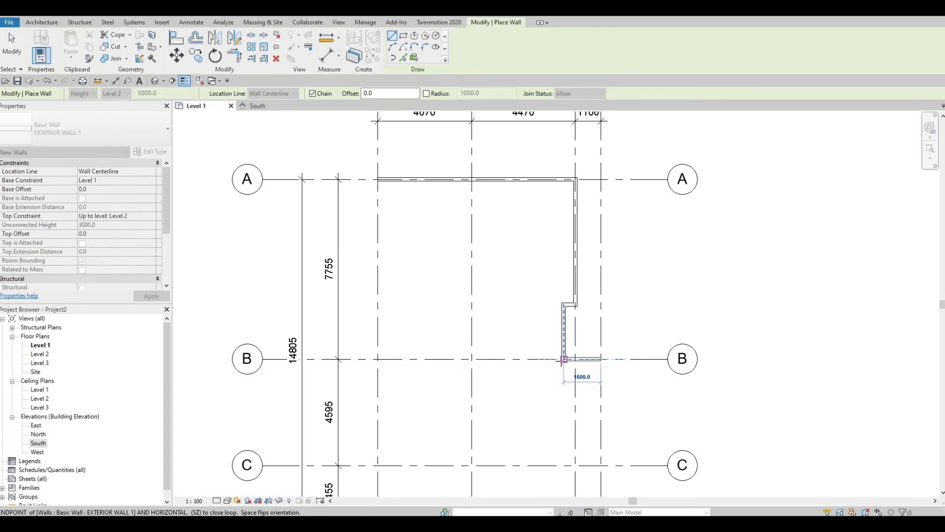
pyautogui.click(605, 359)
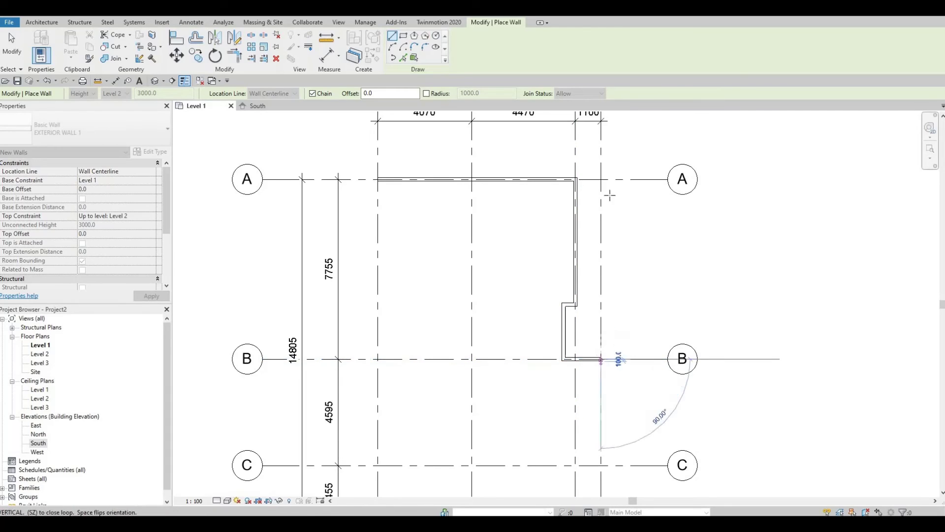
# Step: Continue the chained exterior wall along grid 4 from grid B to grid C
pyautogui.scroll(-2, 604, 359)
pyautogui.moveTo(616, 326); pyautogui.dragTo(634, 257, button='middle')
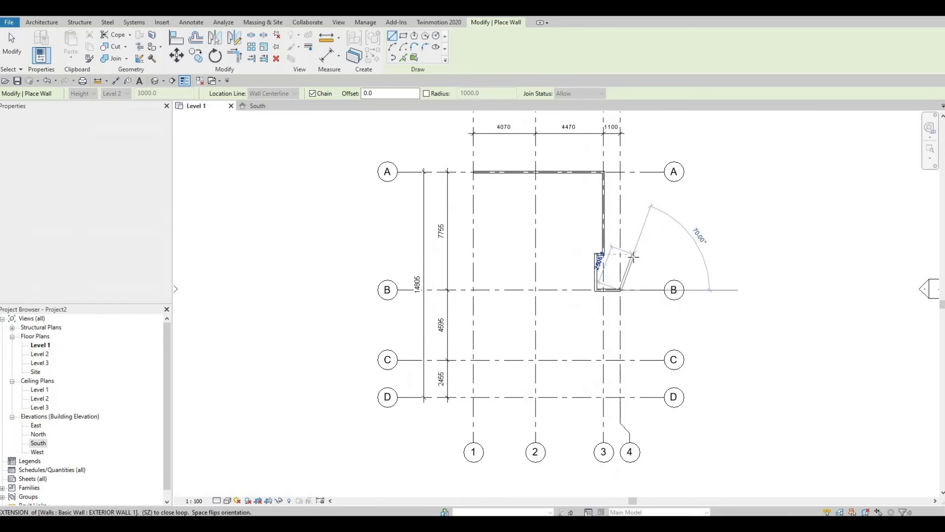
pyautogui.scroll(2, 635, 260)
pyautogui.scroll(1, 599, 337)
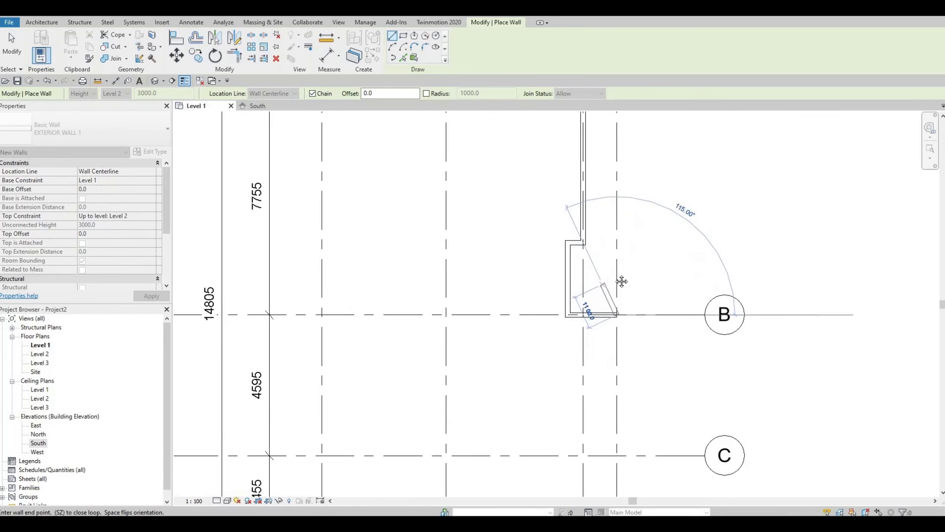
pyautogui.moveTo(618, 414); pyautogui.dragTo(634, 308, button='middle')
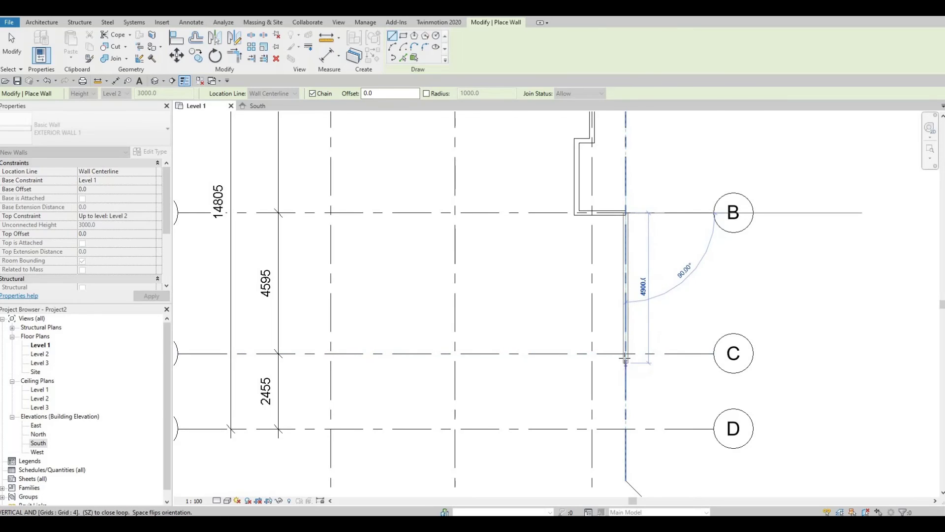
pyautogui.scroll(-1, 626, 354)
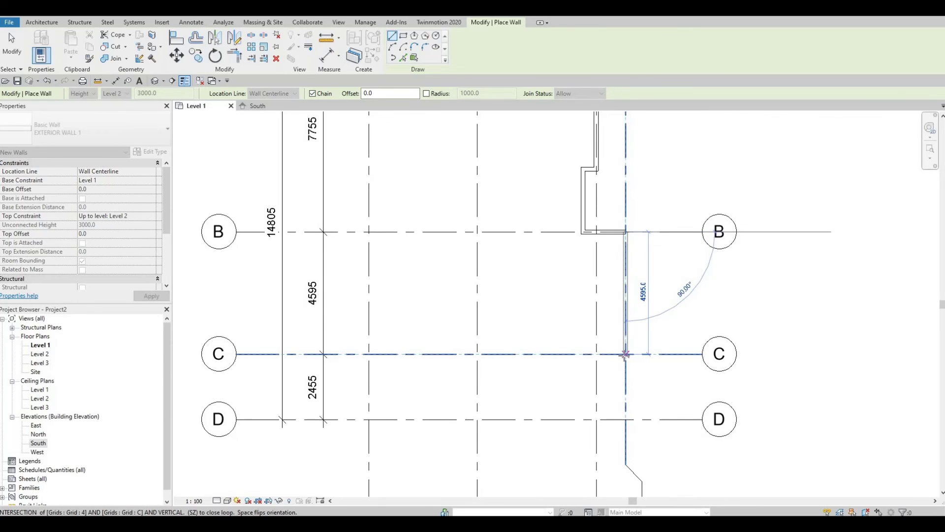
pyautogui.scroll(-2, 625, 354)
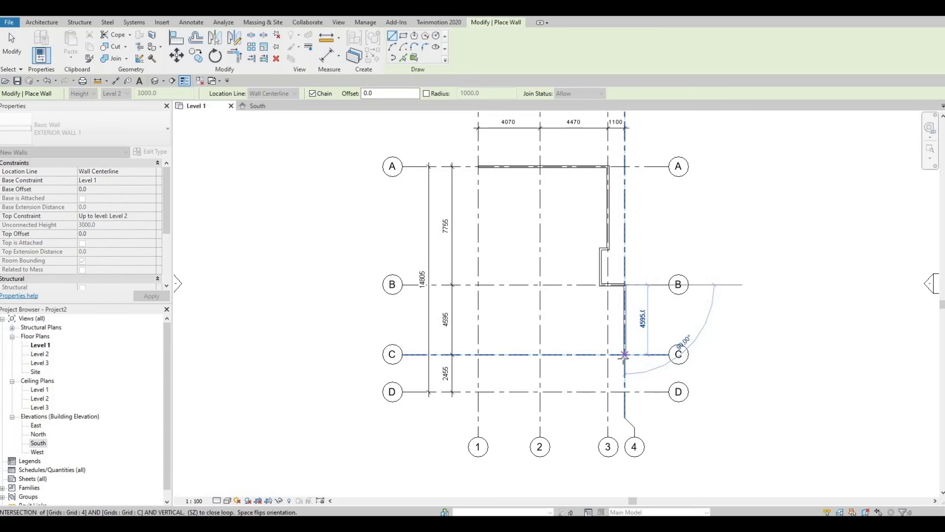
pyautogui.scroll(3, 624, 354)
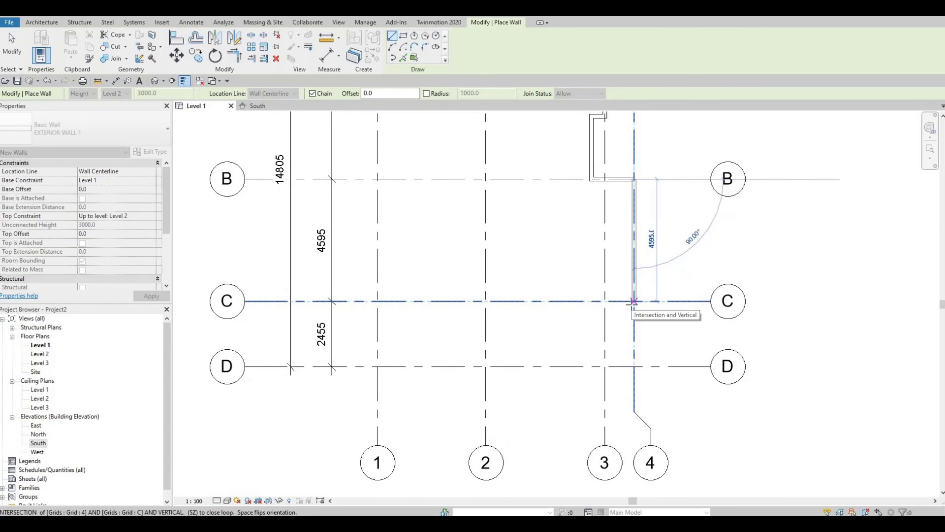
pyautogui.click(634, 300)
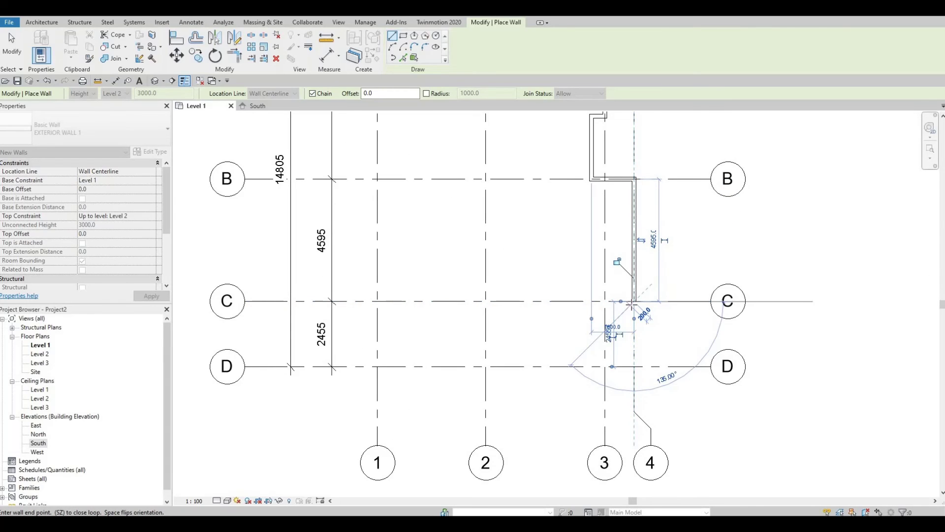
# Step: Run the wall along grid C to grid 2 and along grid 2 to grid D, then end the chain
pyautogui.click(485, 301)
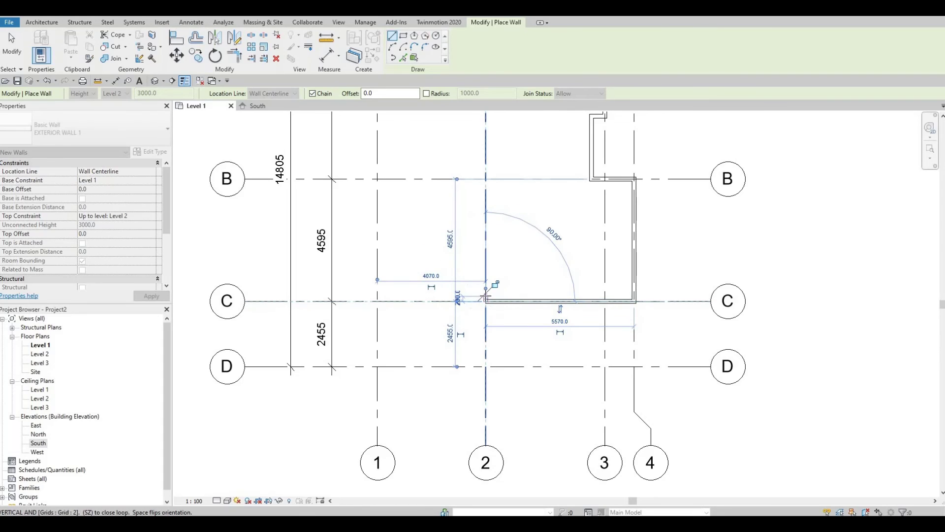
pyautogui.click(485, 366)
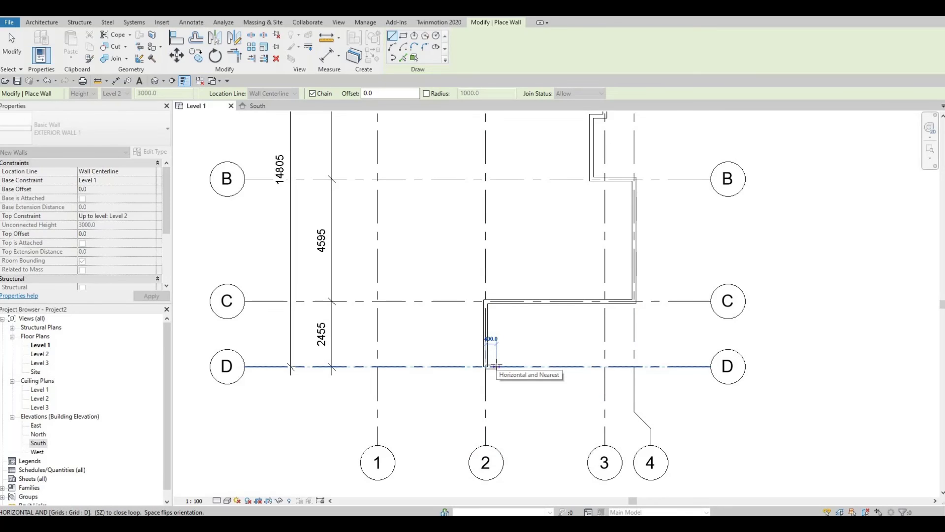
pyautogui.press('Escape')
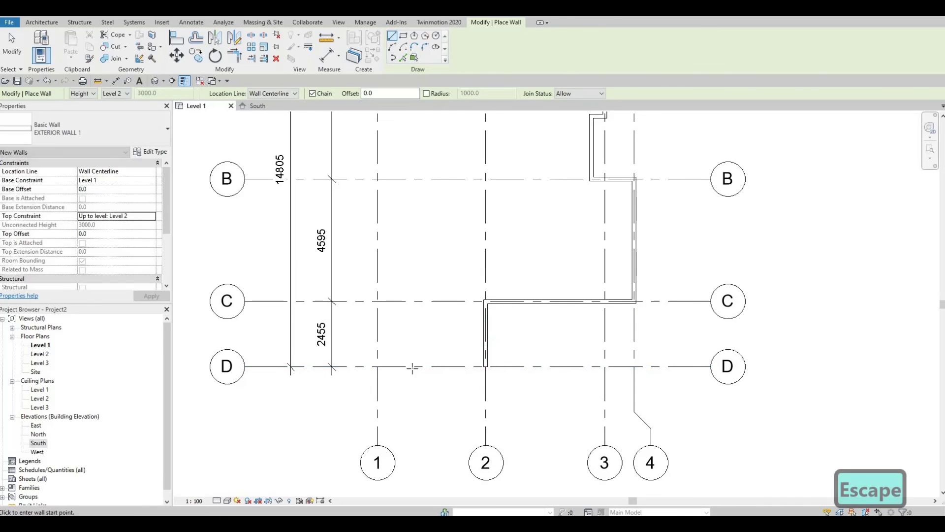
# Step: Draw an EXTERIOR WALL 1 segment along grid 1 from grid D to the wall end at grid A
pyautogui.click(376, 367)
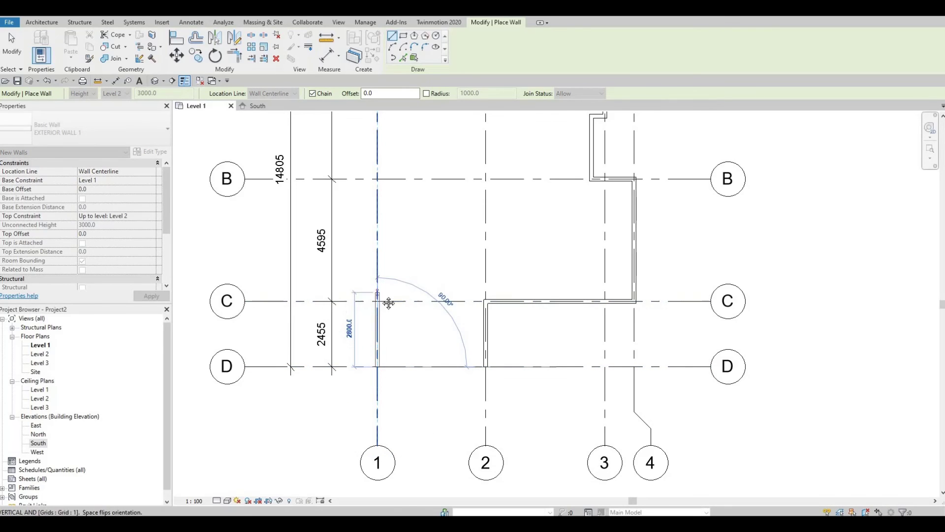
pyautogui.scroll(-2, 372, 213)
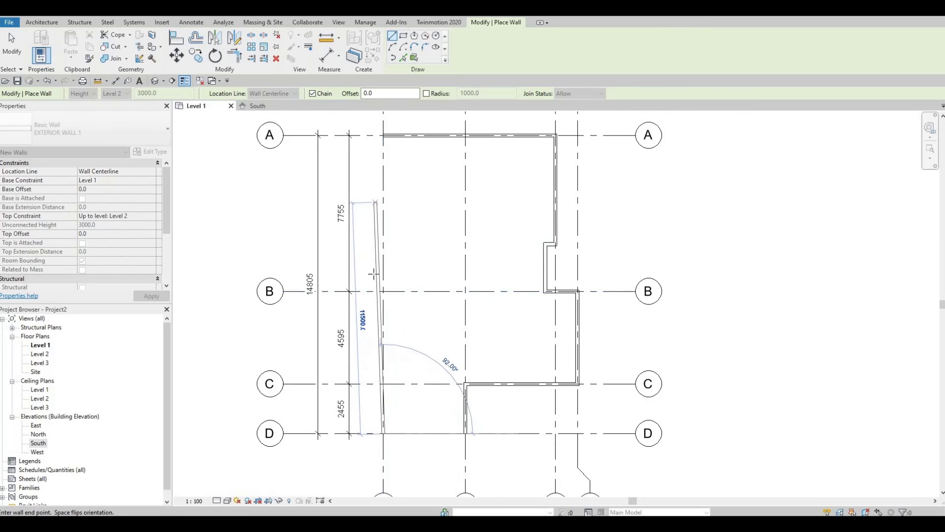
pyautogui.scroll(3, 382, 187)
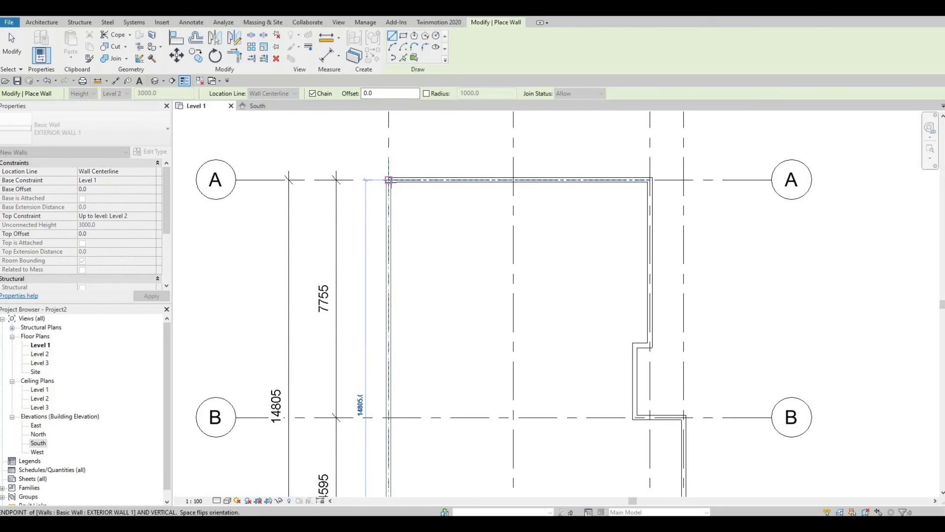
pyautogui.click(389, 180)
pyautogui.scroll(-2, 483, 256)
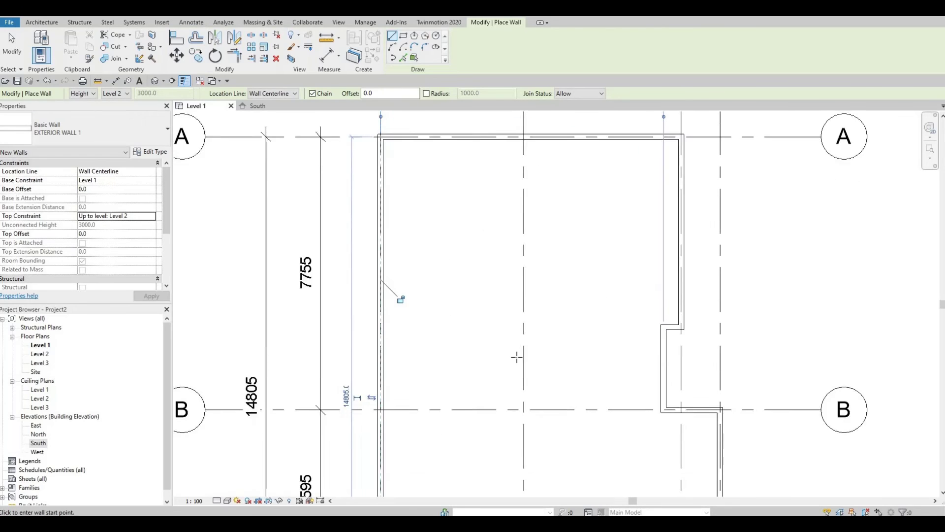
pyautogui.press('Escape')
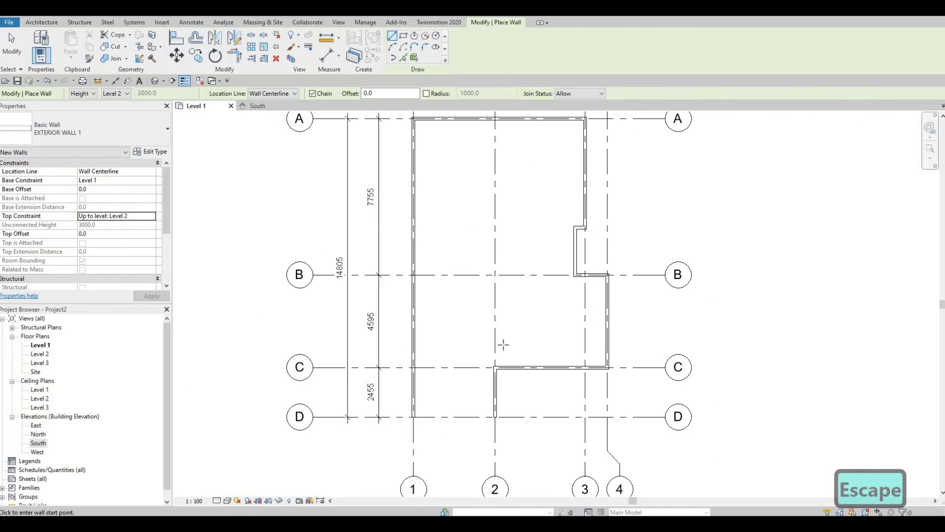
# Step: Draw an EXTERIOR WALL 1 segment along grid B from the grid 1 wall to grid 2
pyautogui.scroll(2, 495, 345)
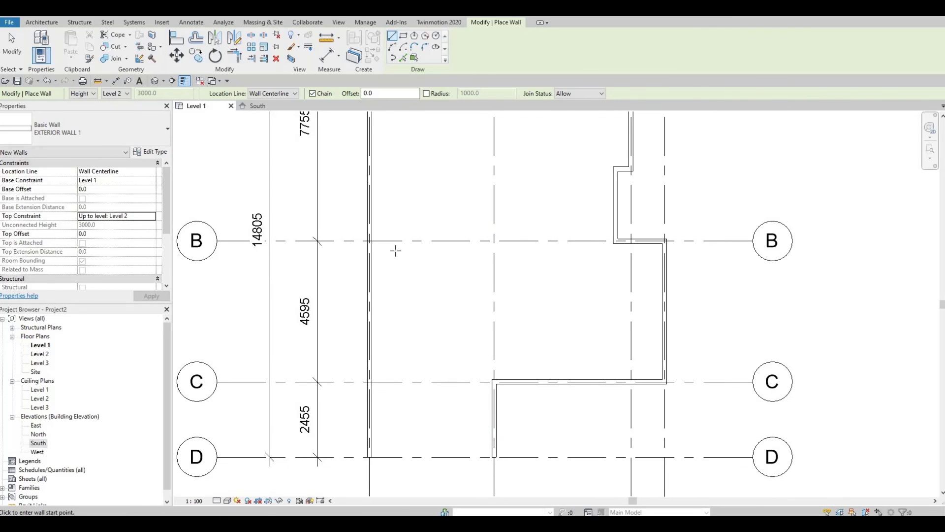
pyautogui.scroll(-1, 394, 249)
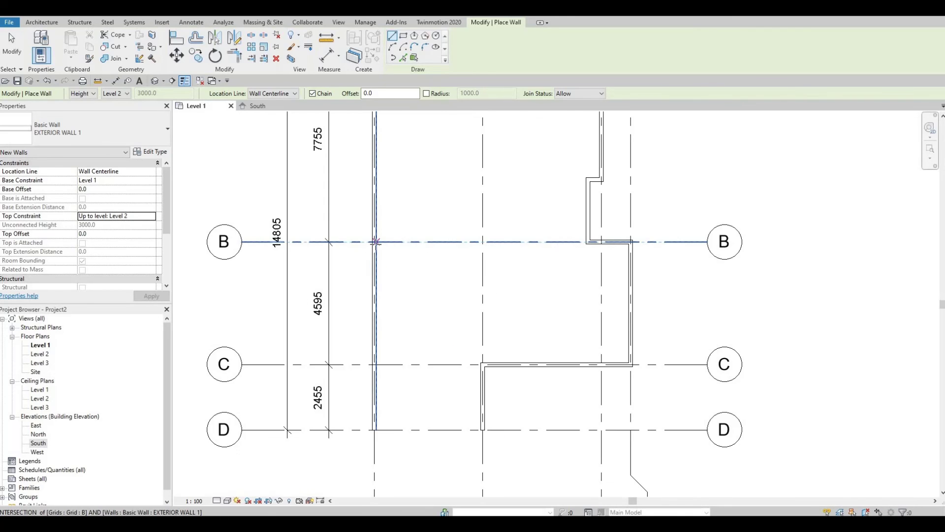
pyautogui.click(376, 242)
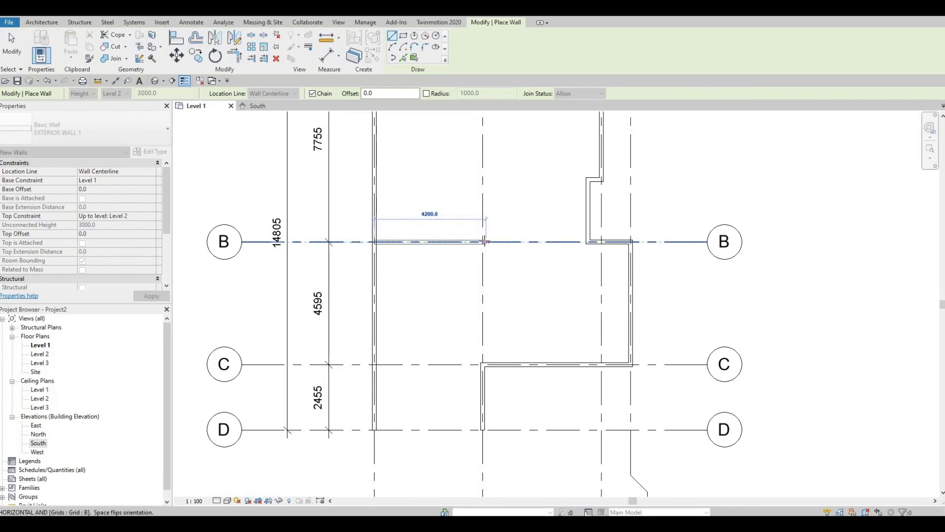
pyautogui.scroll(-1, 483, 241)
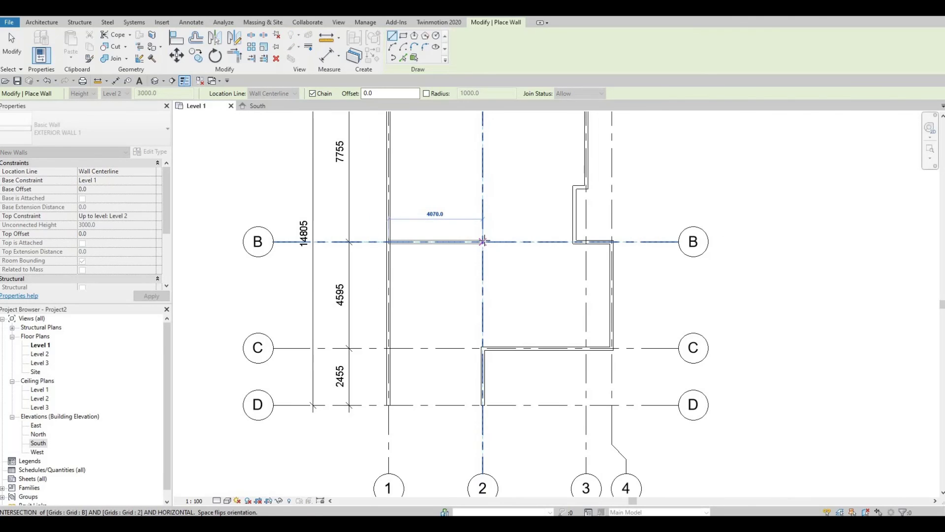
pyautogui.click(483, 241)
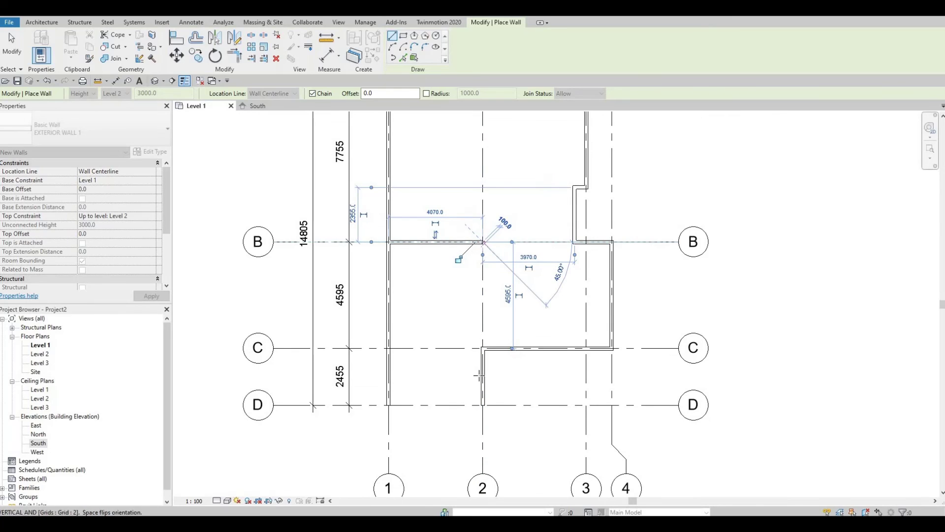
pyautogui.press('Escape')
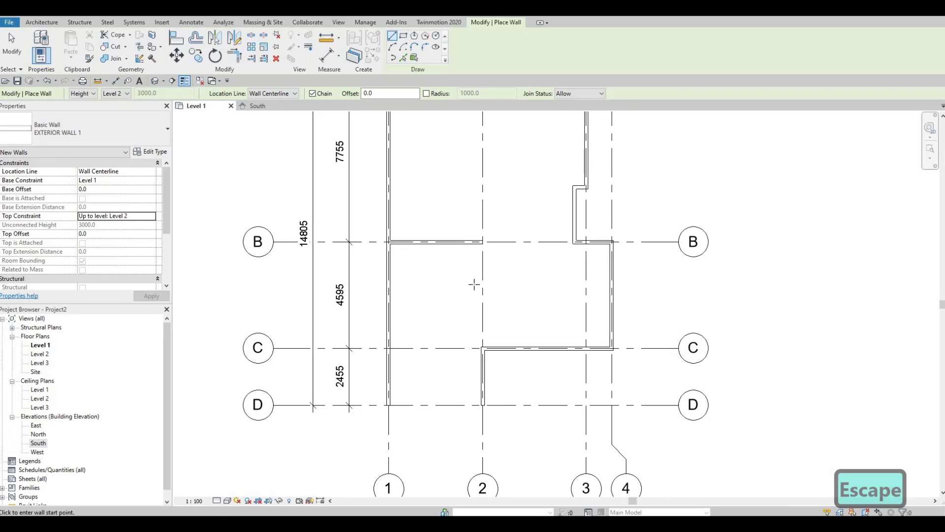
# Step: Use Trim/Extend to Corner to join the grid B wall with the short wall on grid 2 between grids C and D
pyautogui.press('t')
pyautogui.press('r')
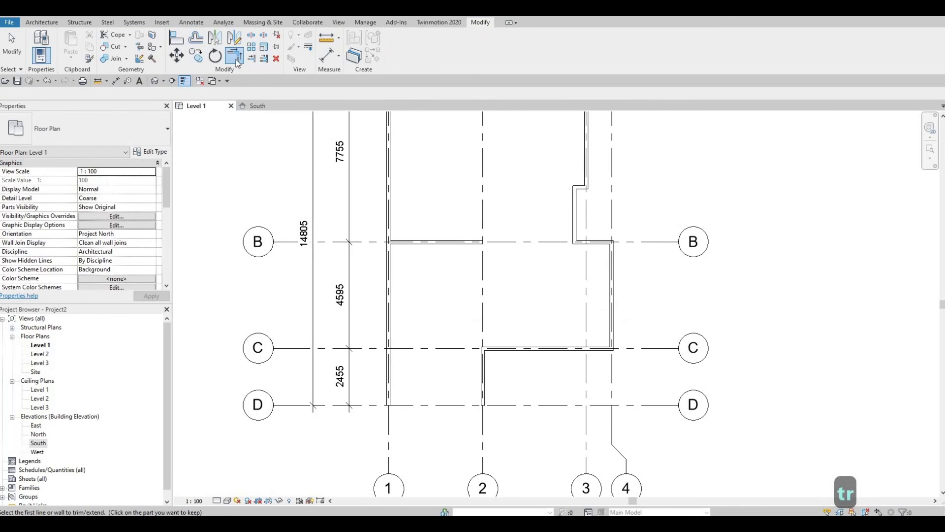
pyautogui.click(465, 242)
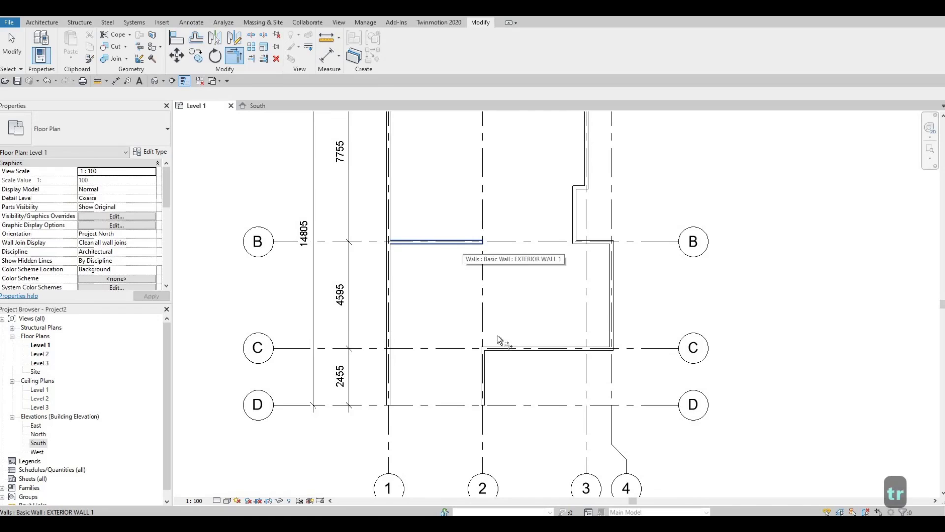
pyautogui.click(486, 370)
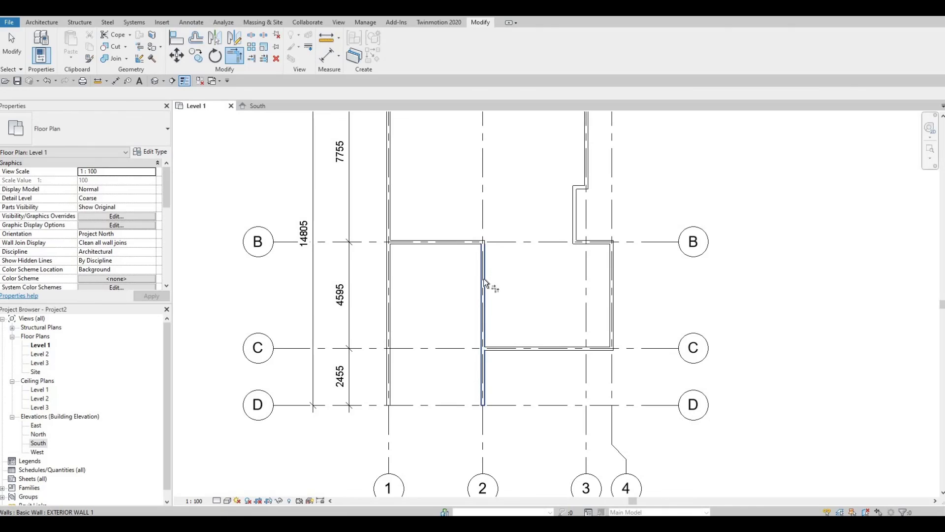
pyautogui.moveTo(471, 318); pyautogui.dragTo(468, 316, button='middle')
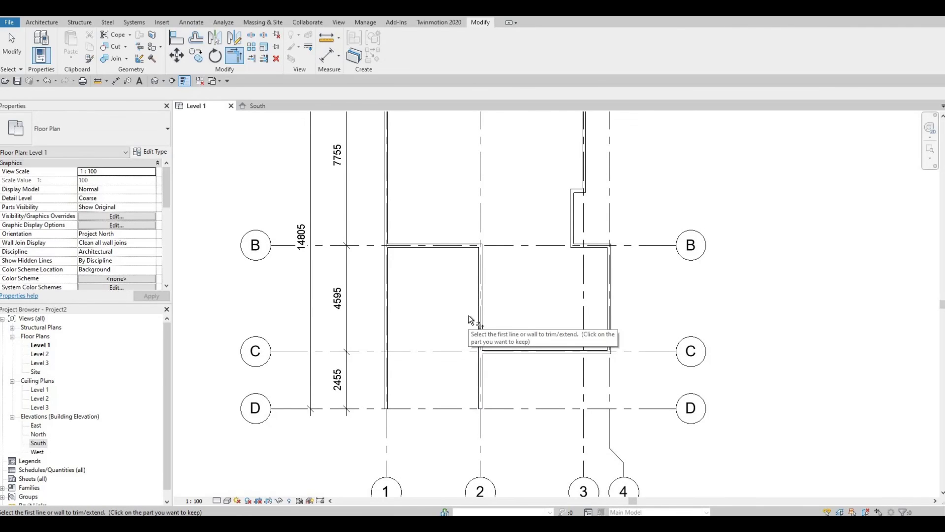
pyautogui.press('Escape')
pyautogui.press('Escape')
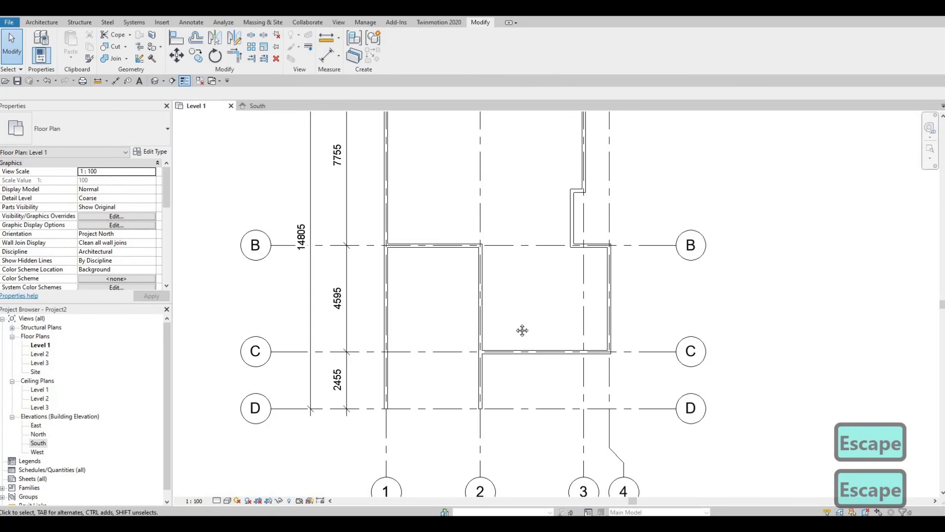
# Step: Move the vertical wall on grid 2 by setting its distance from the grid 1 wall to 6370 mm
pyautogui.moveTo(515, 327); pyautogui.dragTo(512, 345, button='middle')
pyautogui.press('F1')
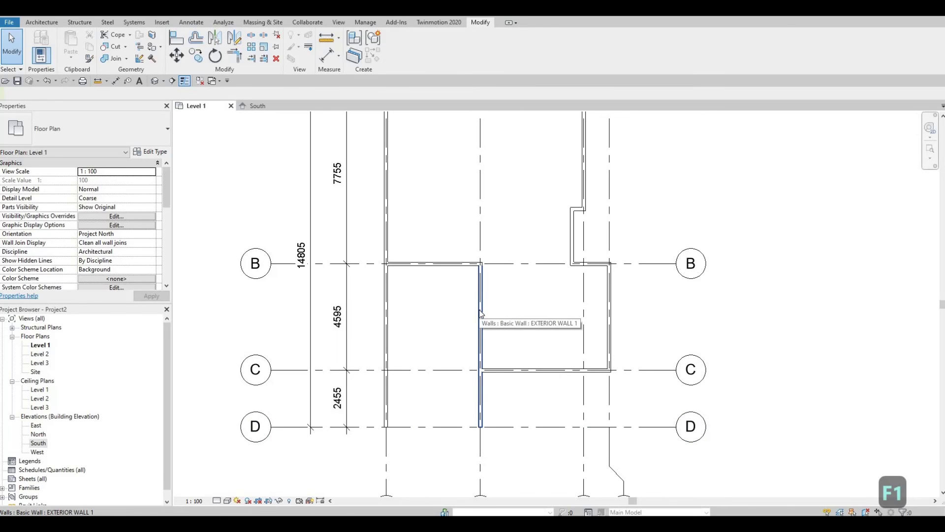
pyautogui.click(456, 430)
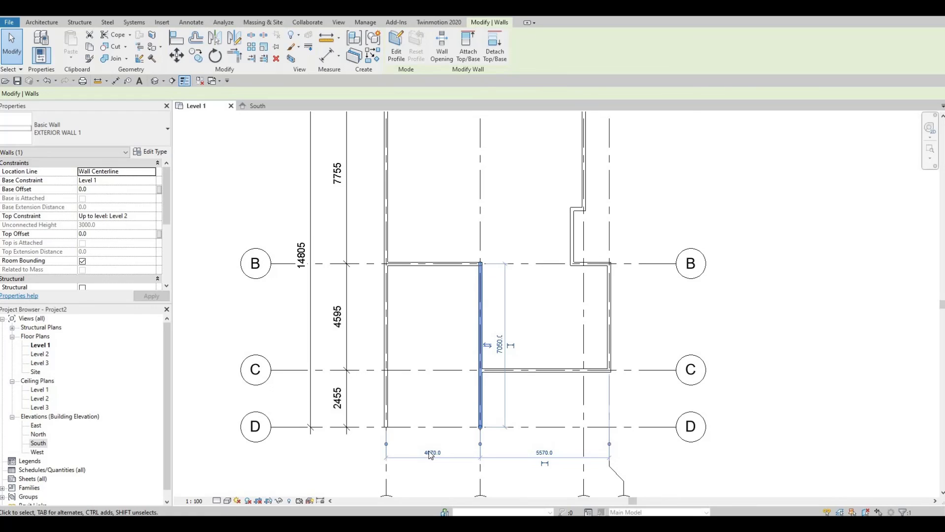
pyautogui.click(432, 453)
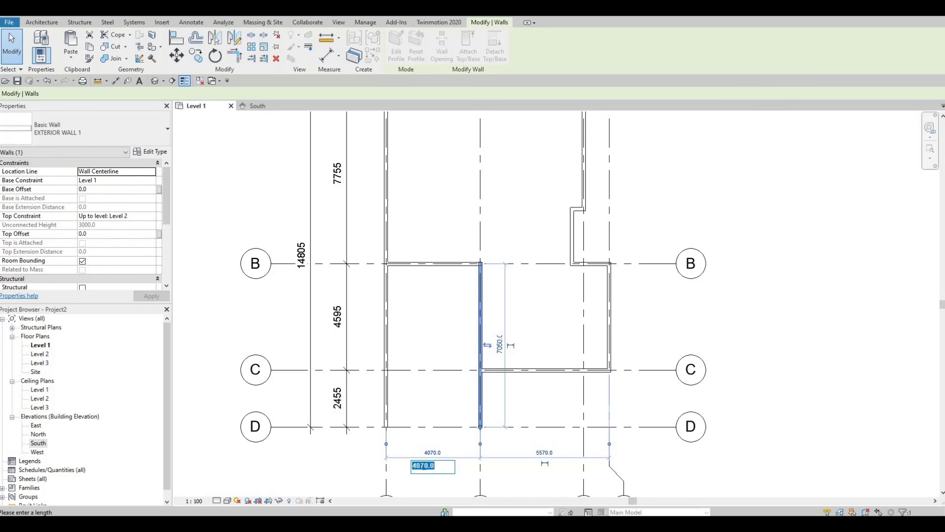
pyautogui.write('6370')
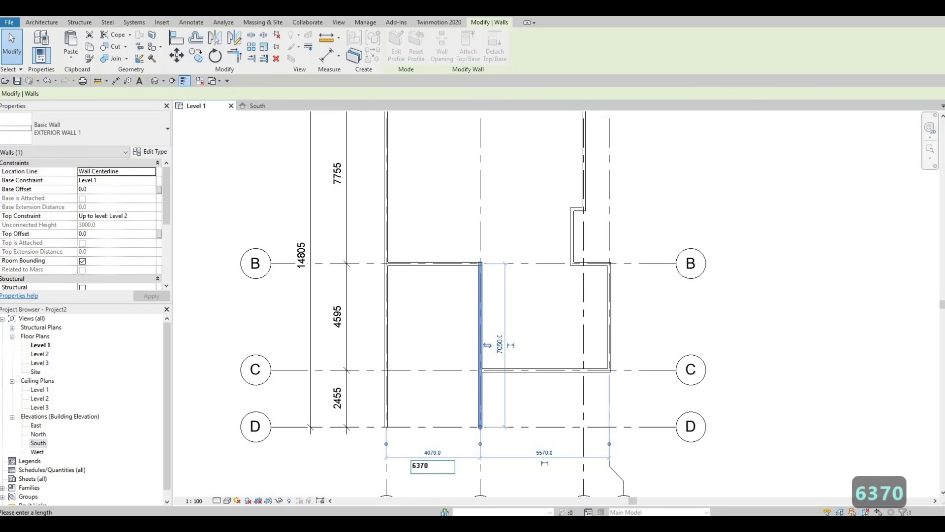
pyautogui.press('Return')
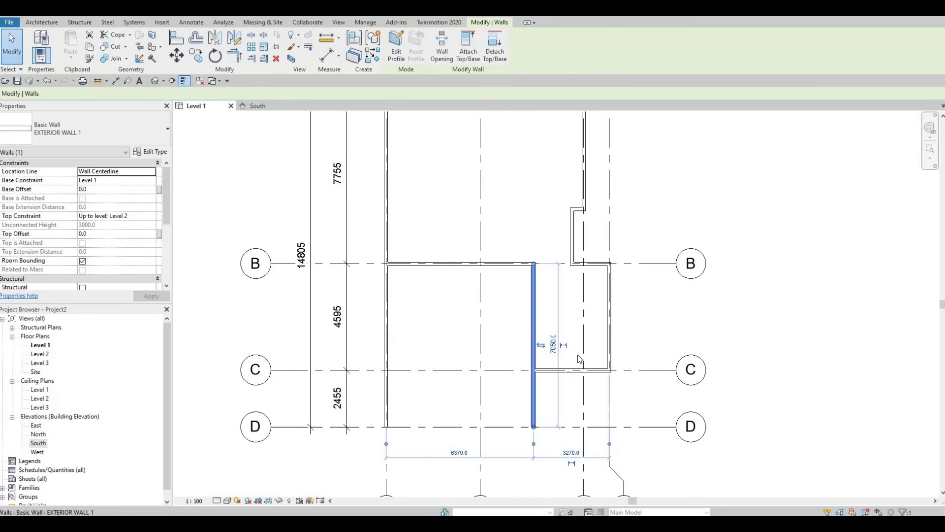
pyautogui.keyDown('ctrl'); pyautogui.scroll(2, 545, 328); pyautogui.keyUp('ctrl')
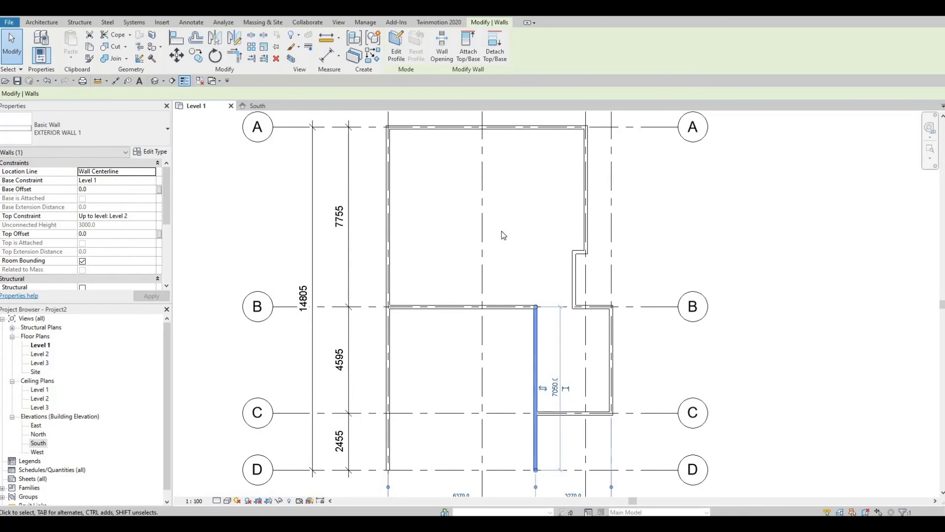
pyautogui.moveTo(502, 234); pyautogui.dragTo(502, 251, button='middle')
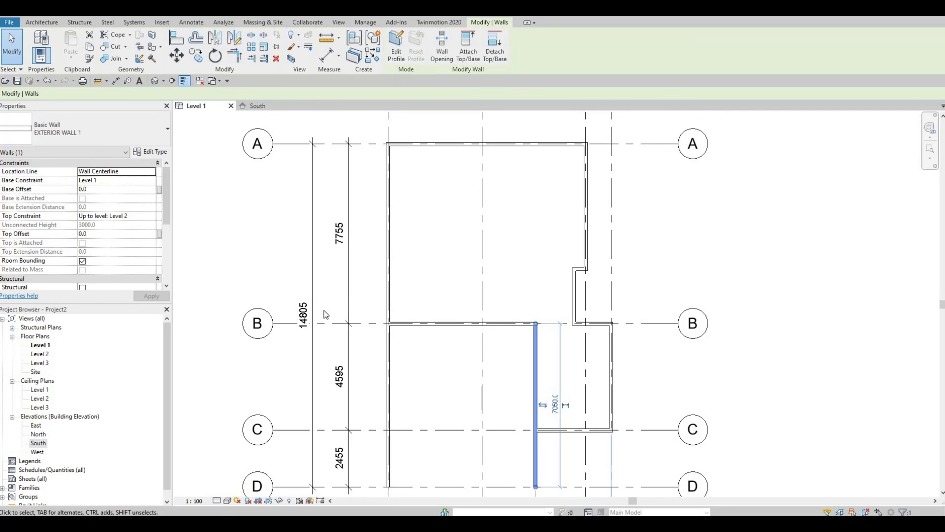
pyautogui.scroll(-4, 315, 427)
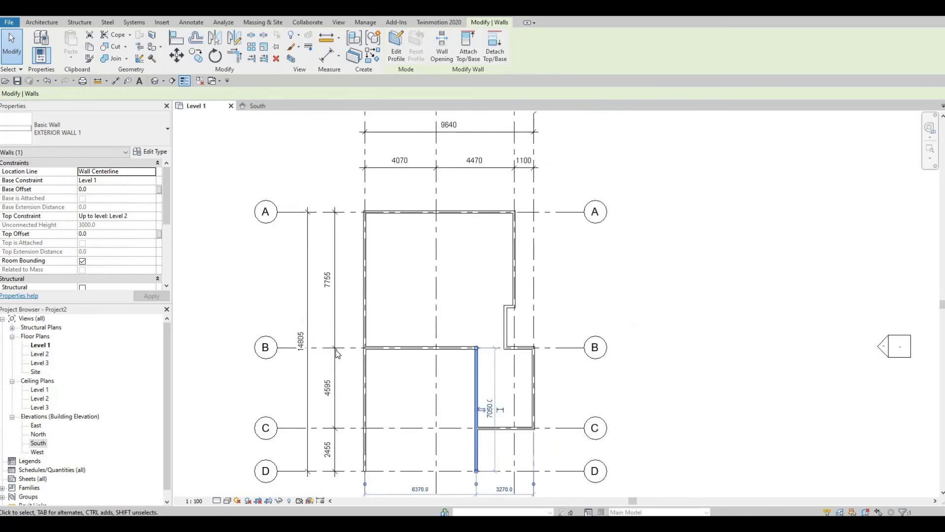
pyautogui.scroll(1, 403, 370)
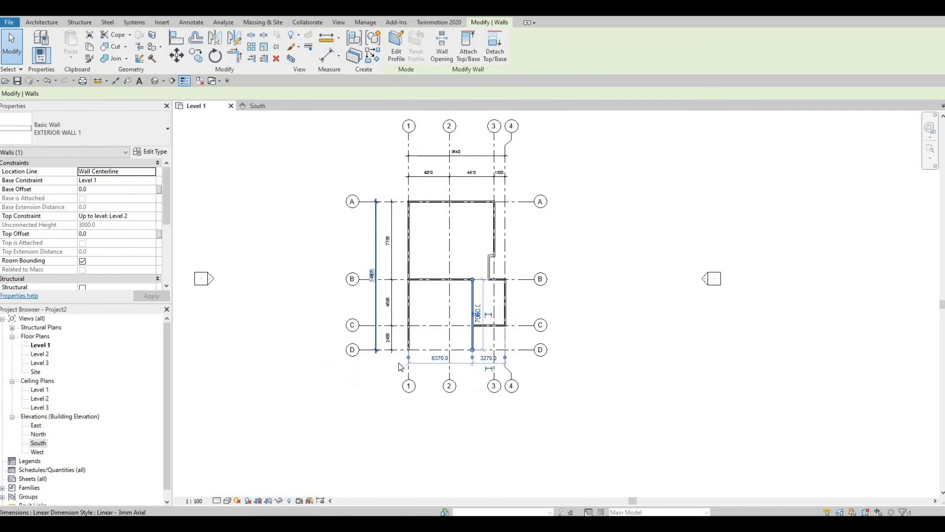
pyautogui.scroll(-1, 401, 368)
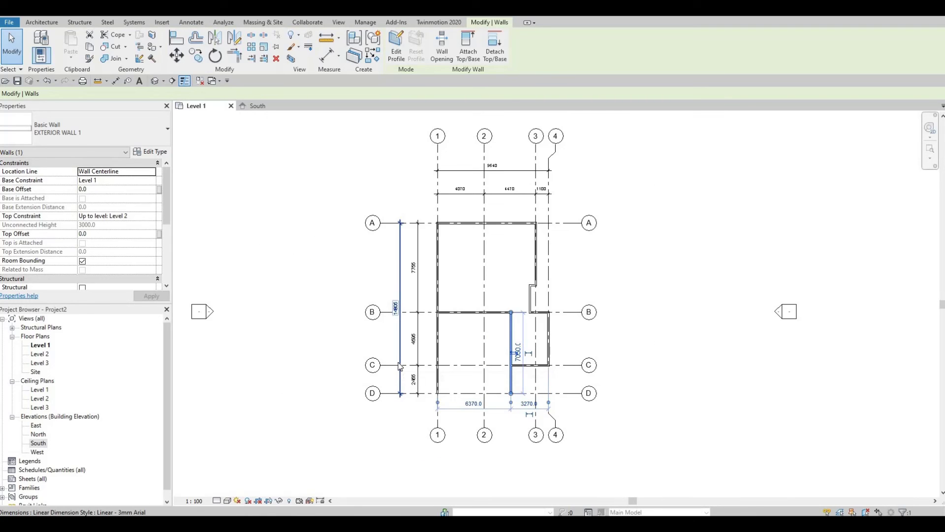